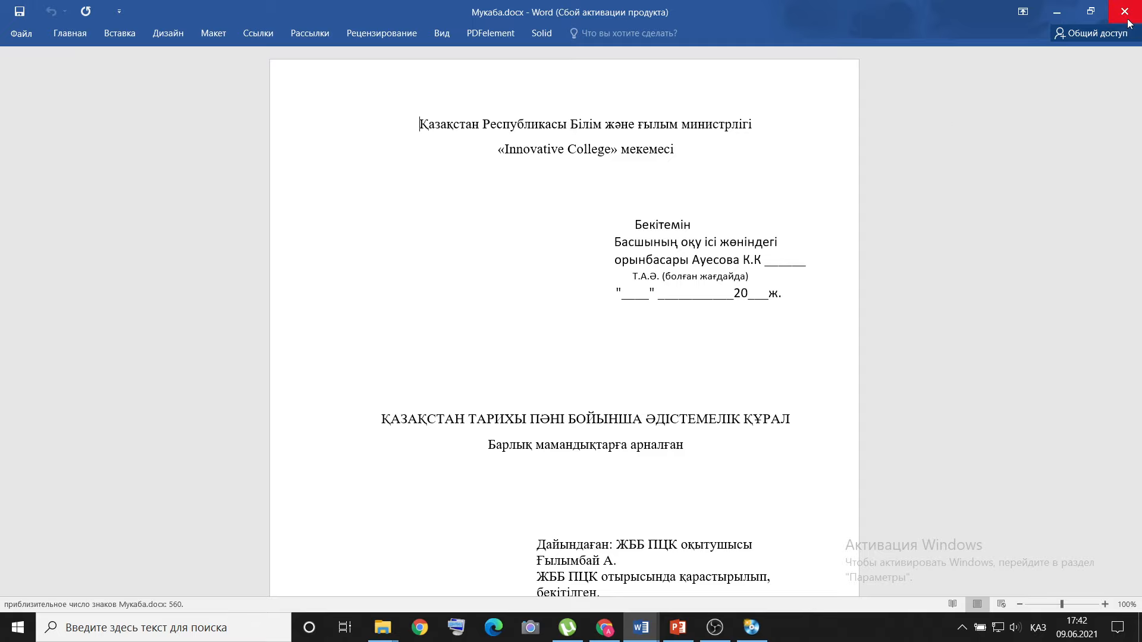
# Look through the cover document Мукаба.docx, and close it together with the Танысу тәжірибе document.
pyautogui.scroll(-5, 886, 178)
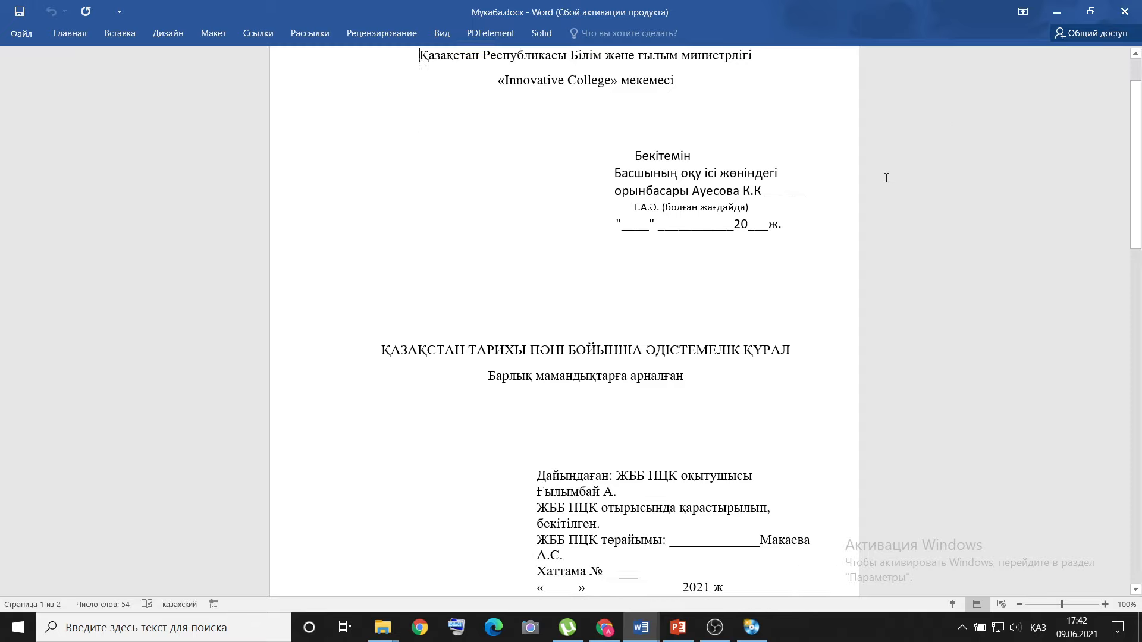
pyautogui.scroll(-2, 887, 178)
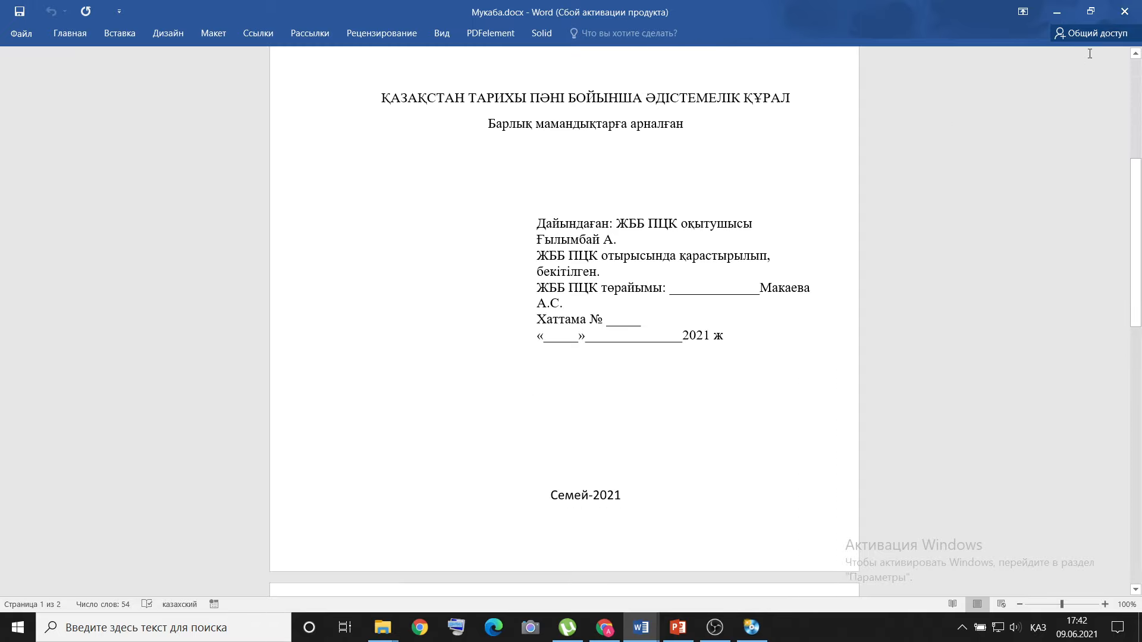
pyautogui.click(1124, 12)
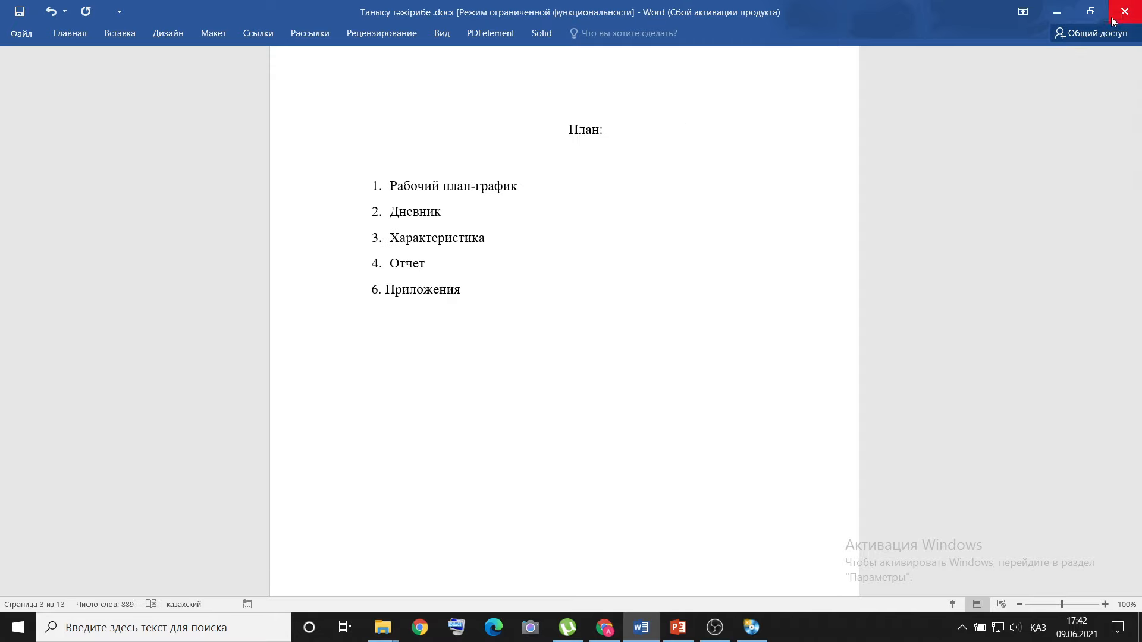
pyautogui.click(1124, 11)
pyautogui.click(501, 344)
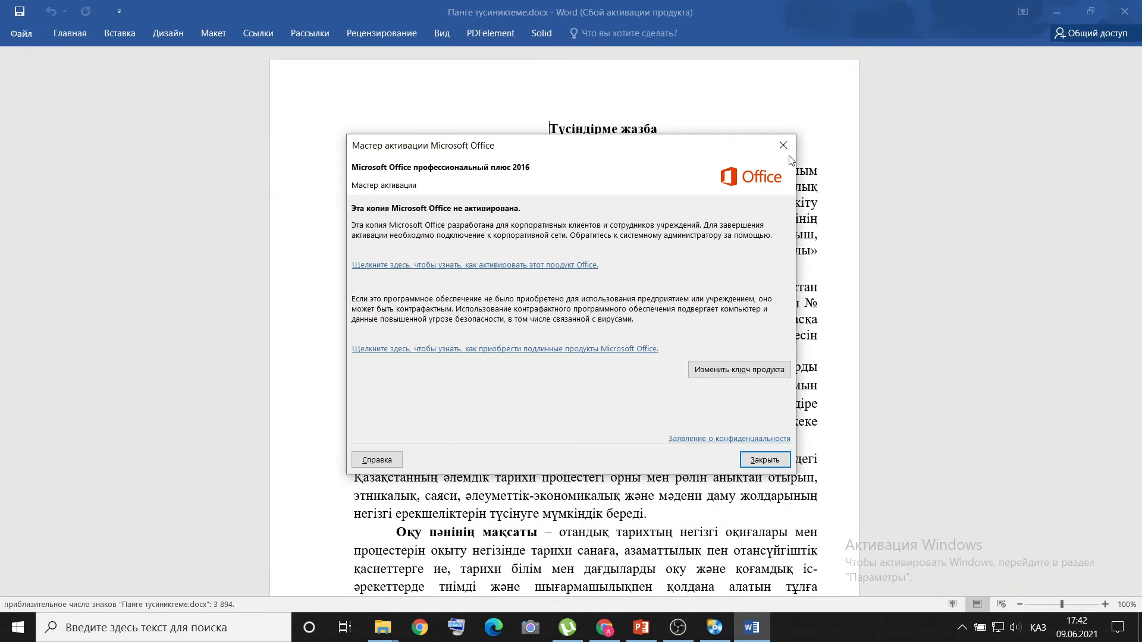
# Dismiss the Office activation wizard, look through the subject explanatory note Панге тусиниктеме.docx, and close it.
pyautogui.click(779, 150)
pyautogui.scroll(-11, 767, 207)
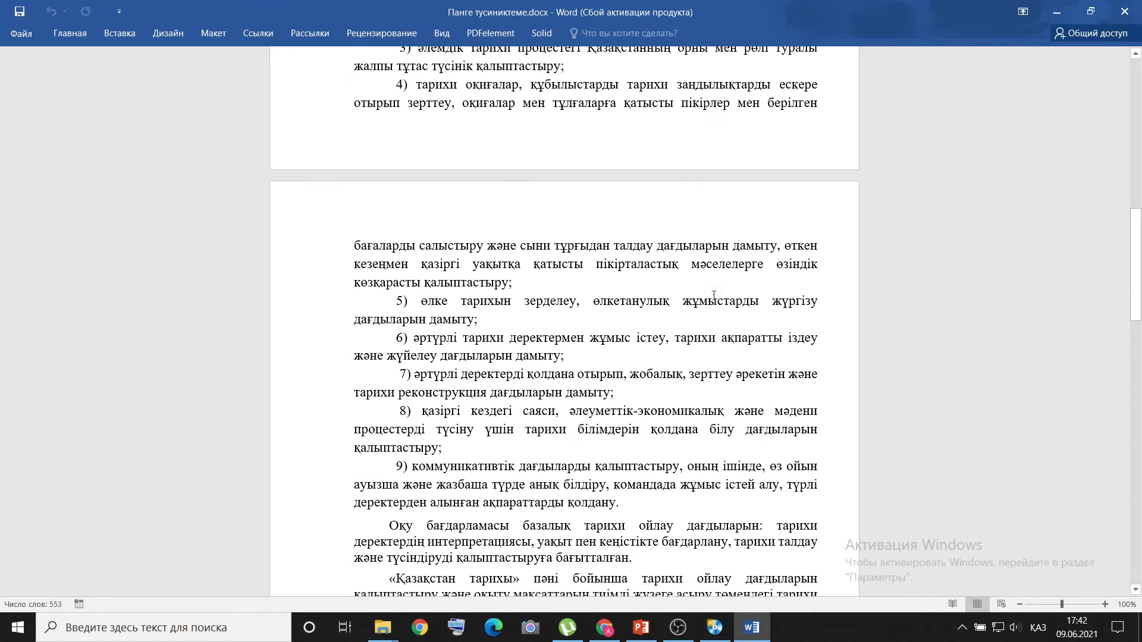
pyautogui.click(1124, 11)
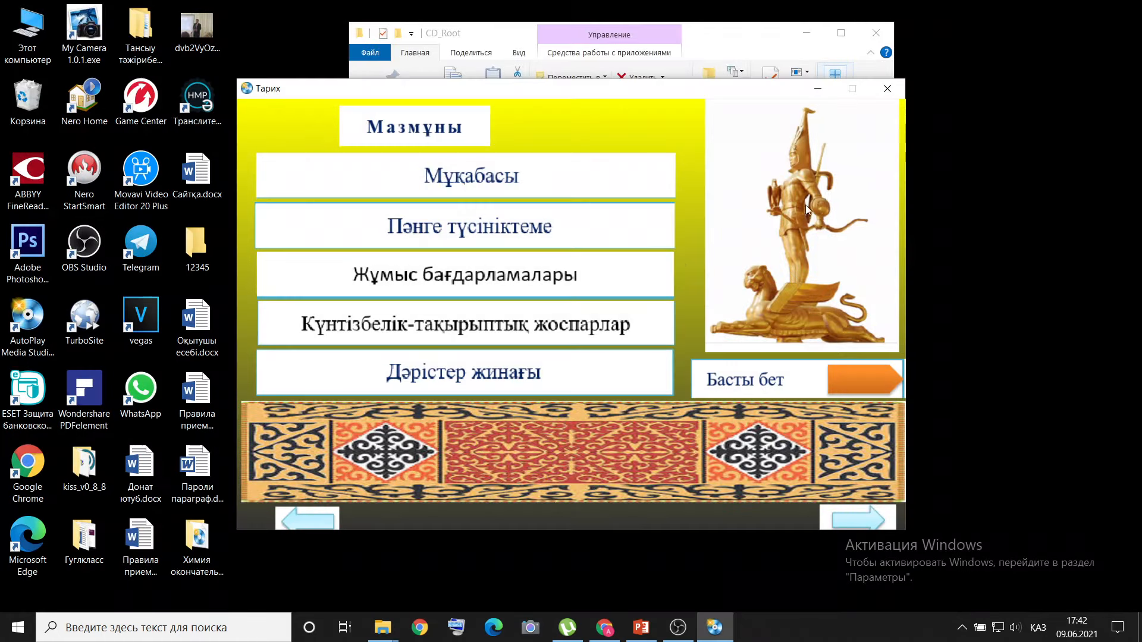
# Open the Жұмыс бағдарламалары document from the contents page, look through its explanatory note and topic tables, and close it.
pyautogui.click(465, 282)
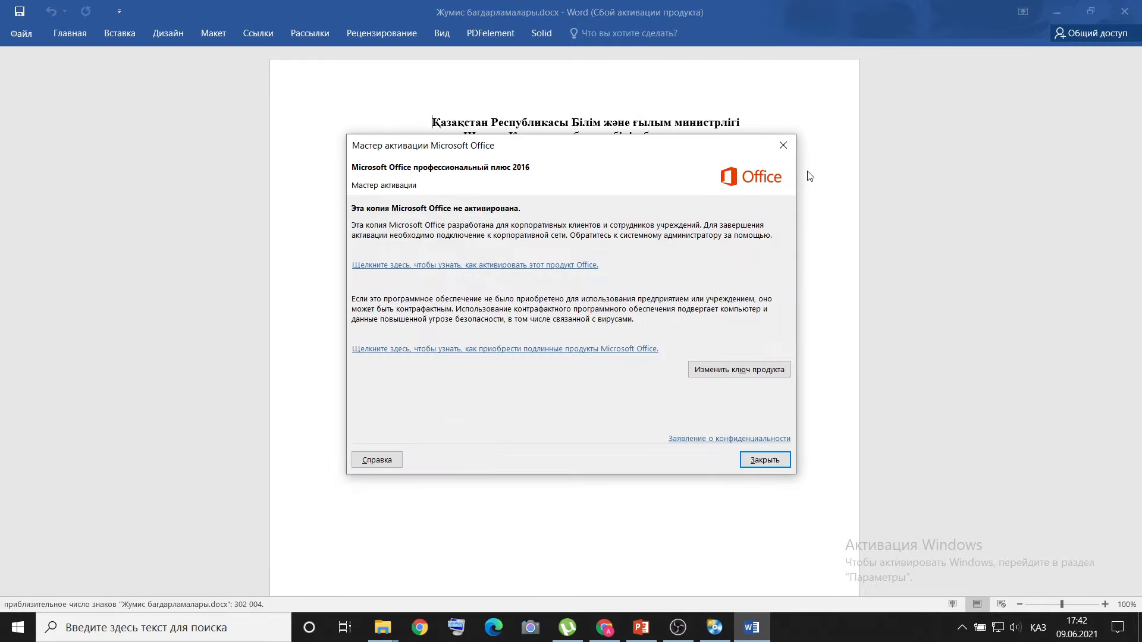
pyautogui.click(783, 145)
pyautogui.scroll(-10, 742, 261)
pyautogui.scroll(-15, 743, 267)
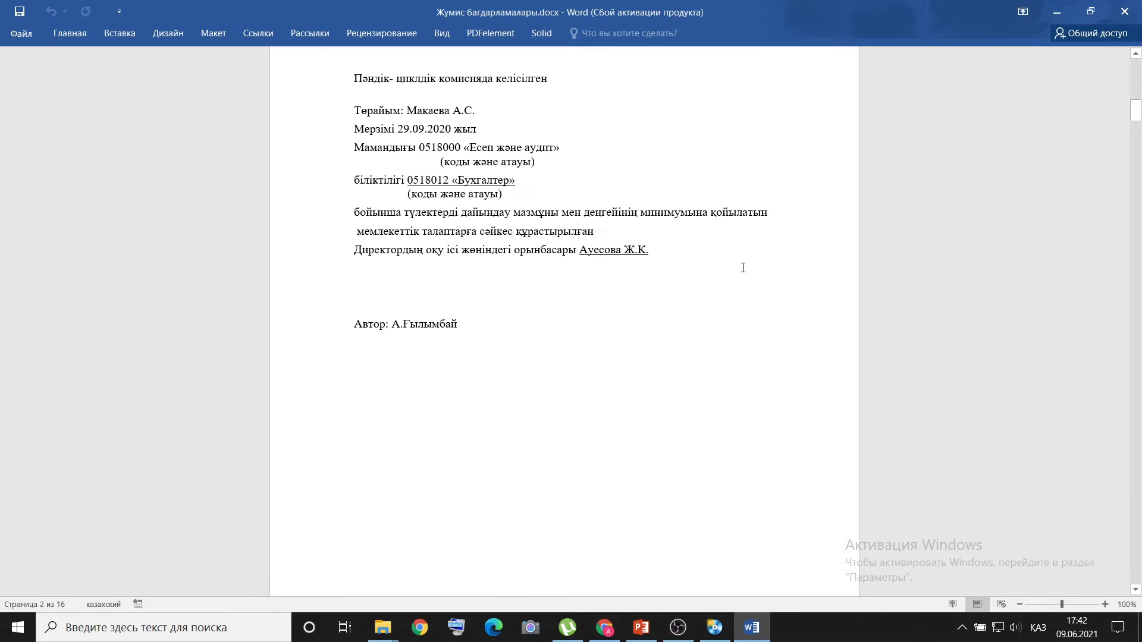
pyautogui.scroll(-20, 743, 268)
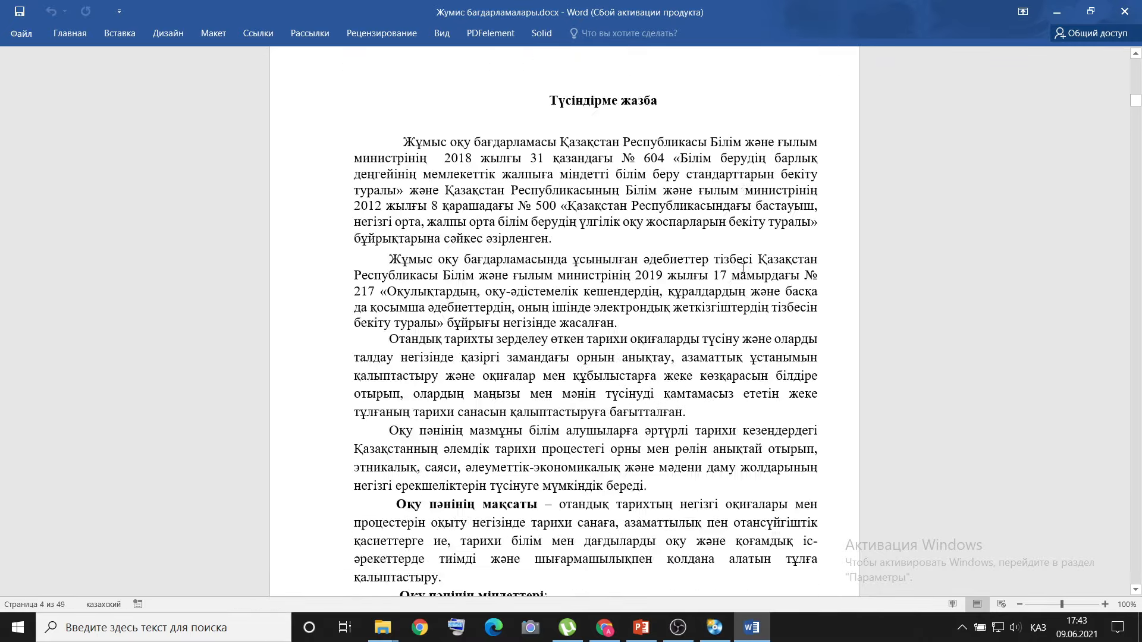
pyautogui.scroll(-20, 742, 270)
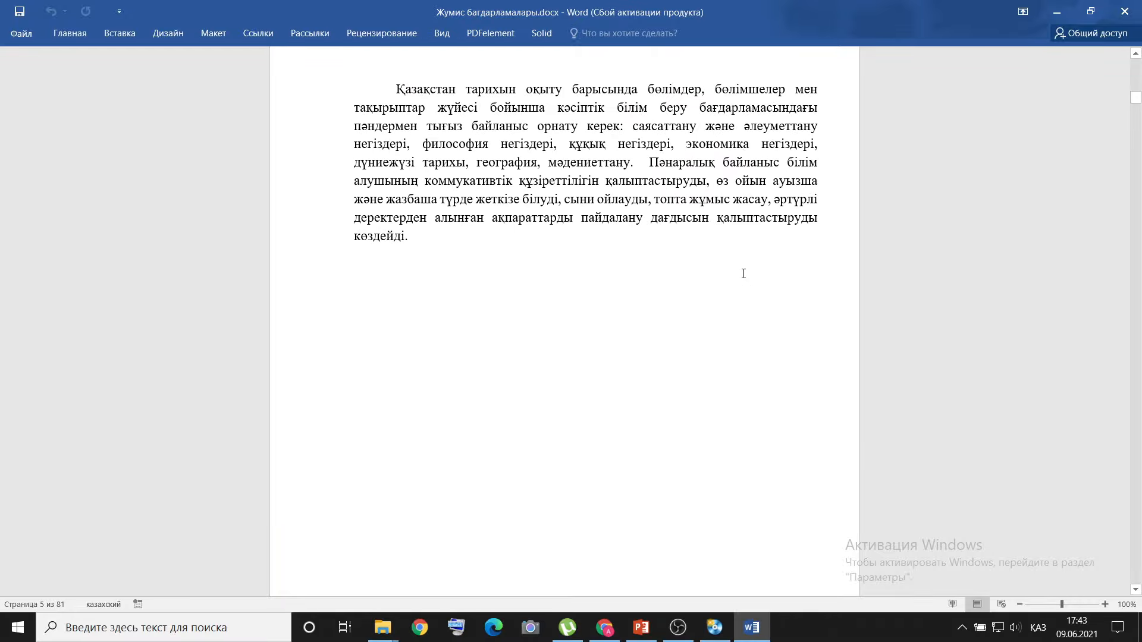
pyautogui.scroll(-15, 743, 276)
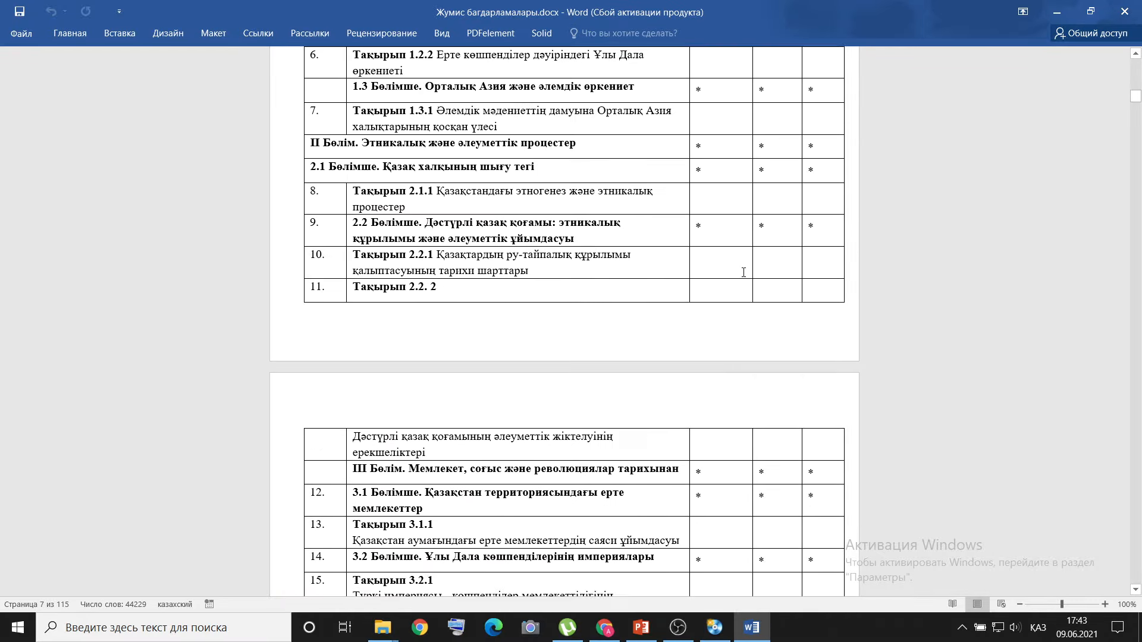
pyautogui.click(1139, 5)
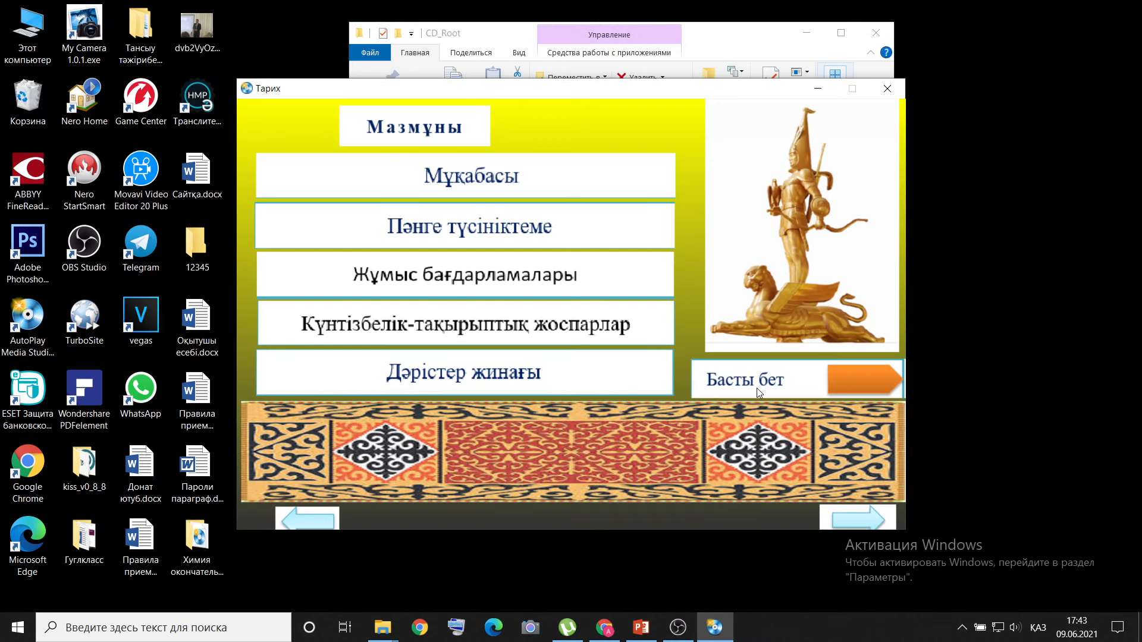
# Open the Ежелгі Қазақстан handout from the didactic materials page, look through its exercises and diagrams, and close it.
pyautogui.click(848, 521)
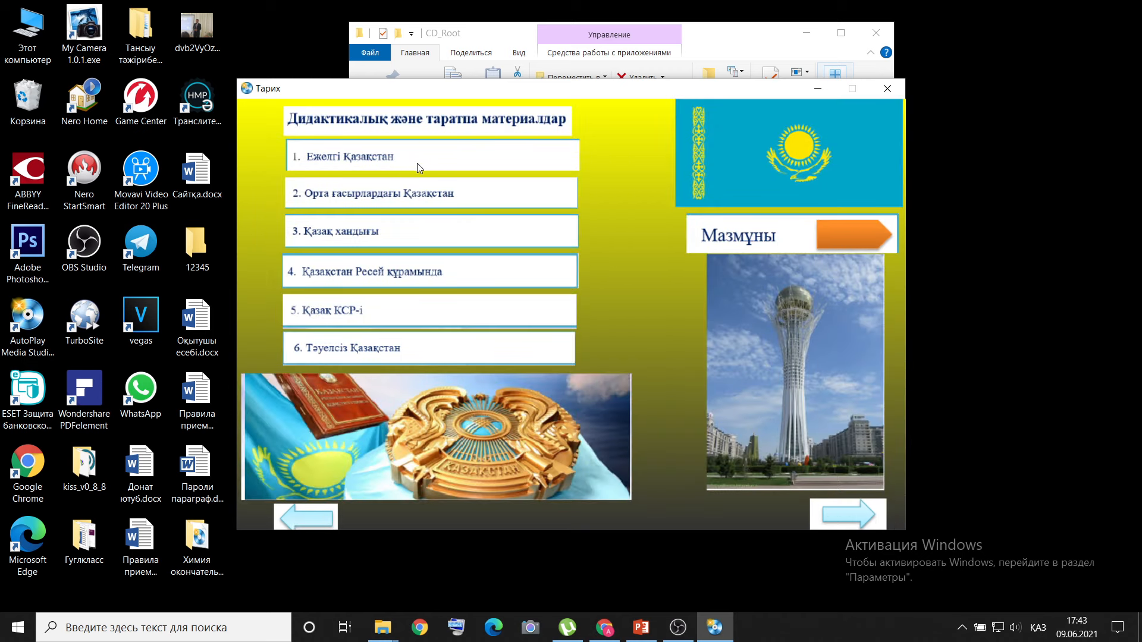
pyautogui.click(385, 158)
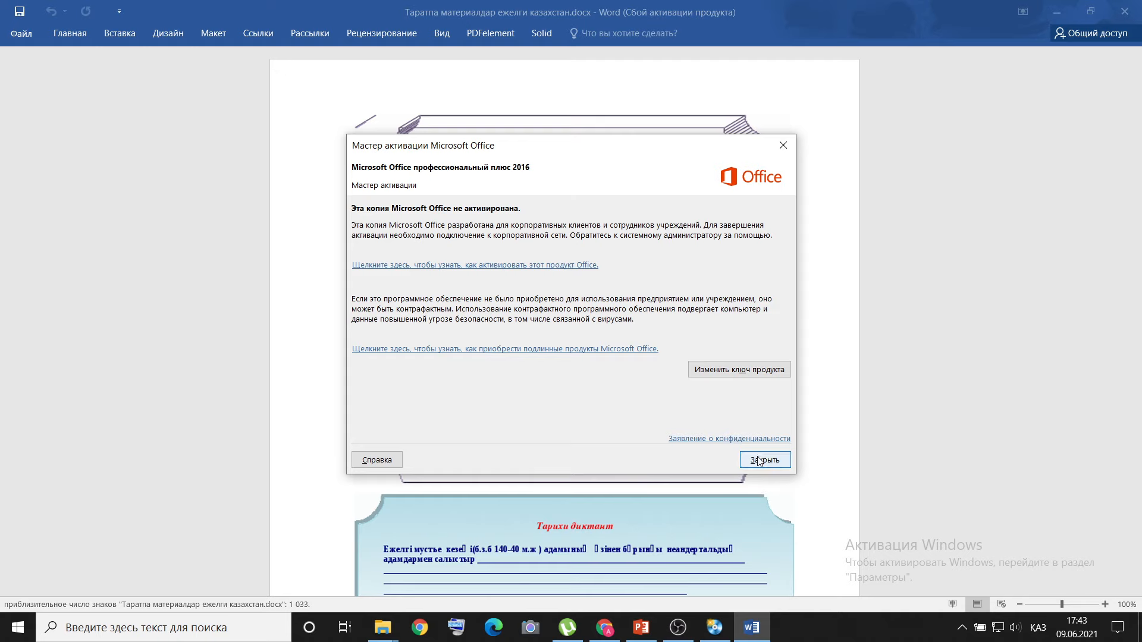
pyautogui.click(746, 455)
pyautogui.scroll(-8, 743, 453)
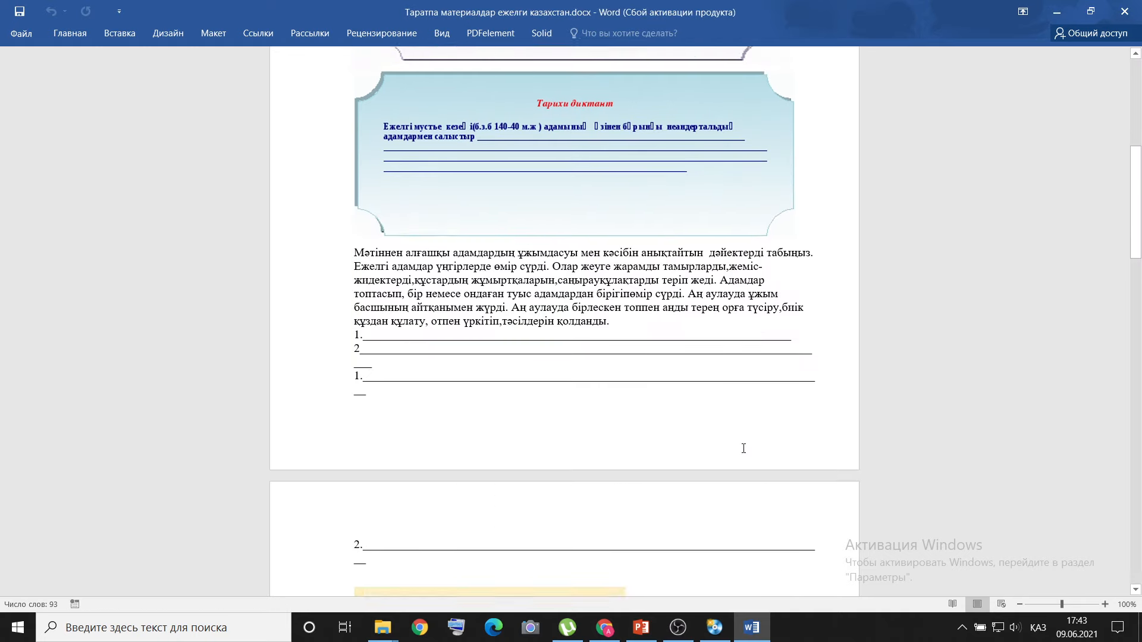
pyautogui.scroll(-6, 743, 448)
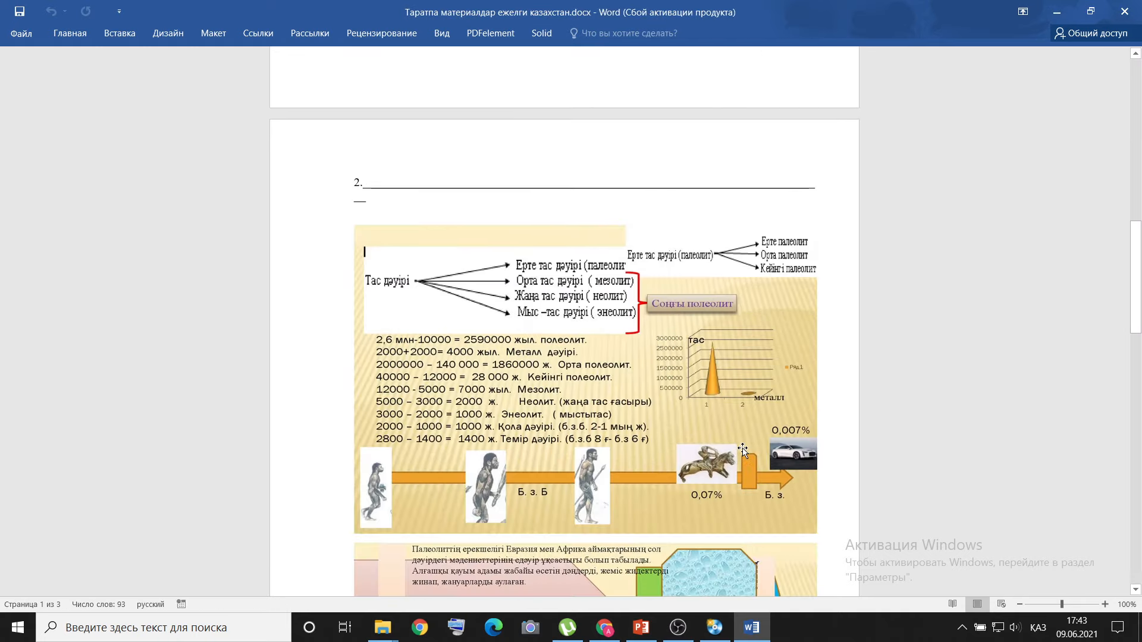
pyautogui.click(1126, 11)
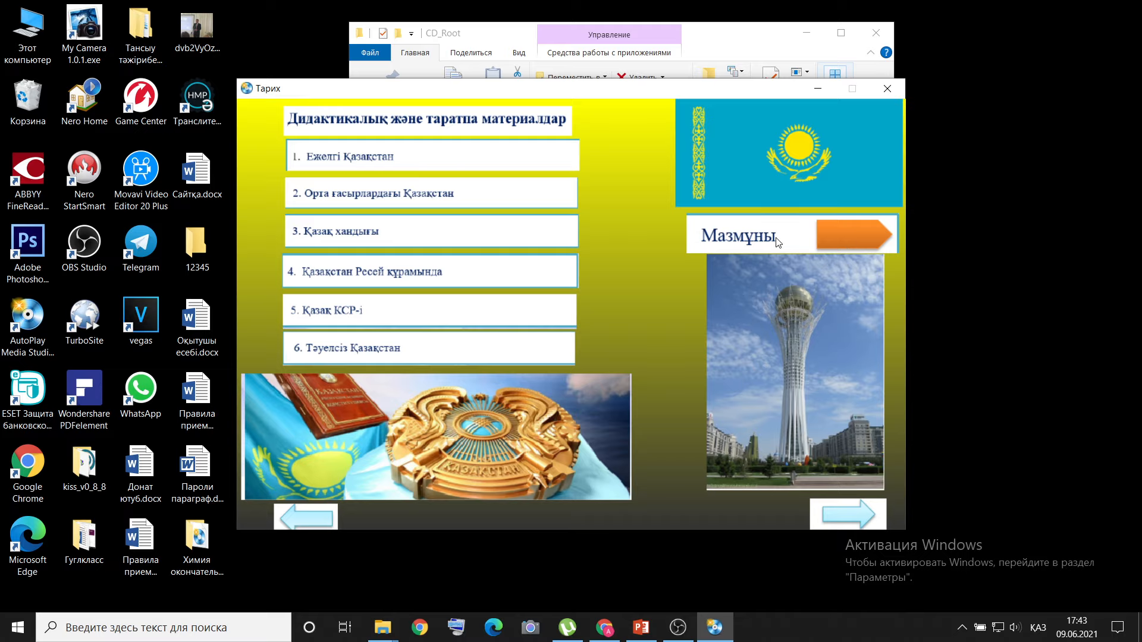
# Page through the Тарих textbook between the contents, didactic materials and video lessons pages, ending on the video lessons page.
pyautogui.click(828, 515)
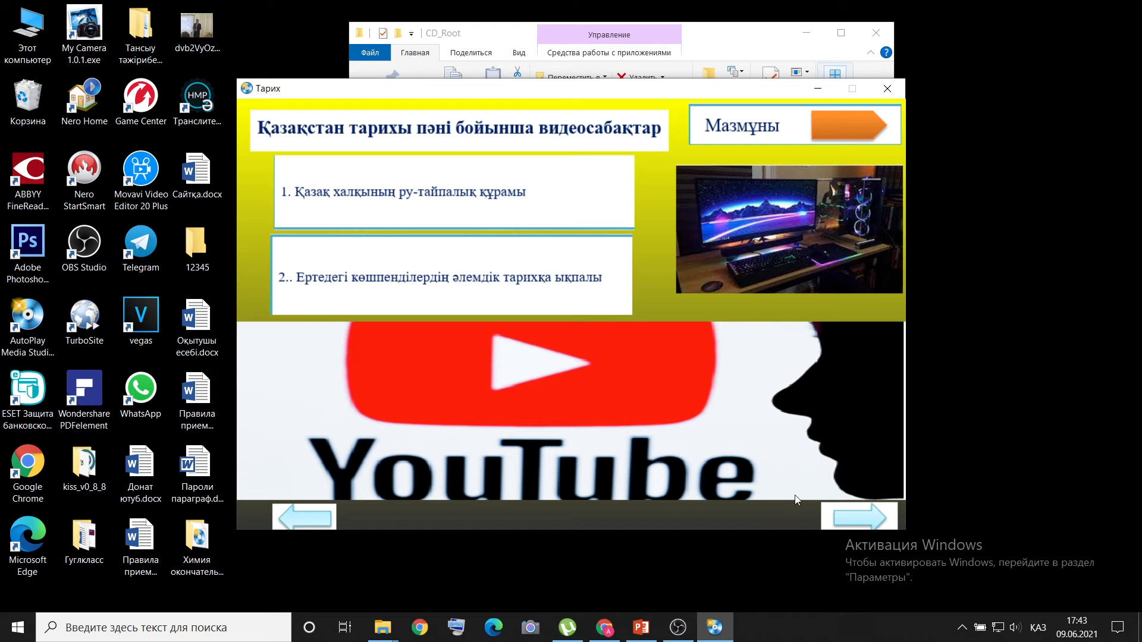
pyautogui.click(307, 517)
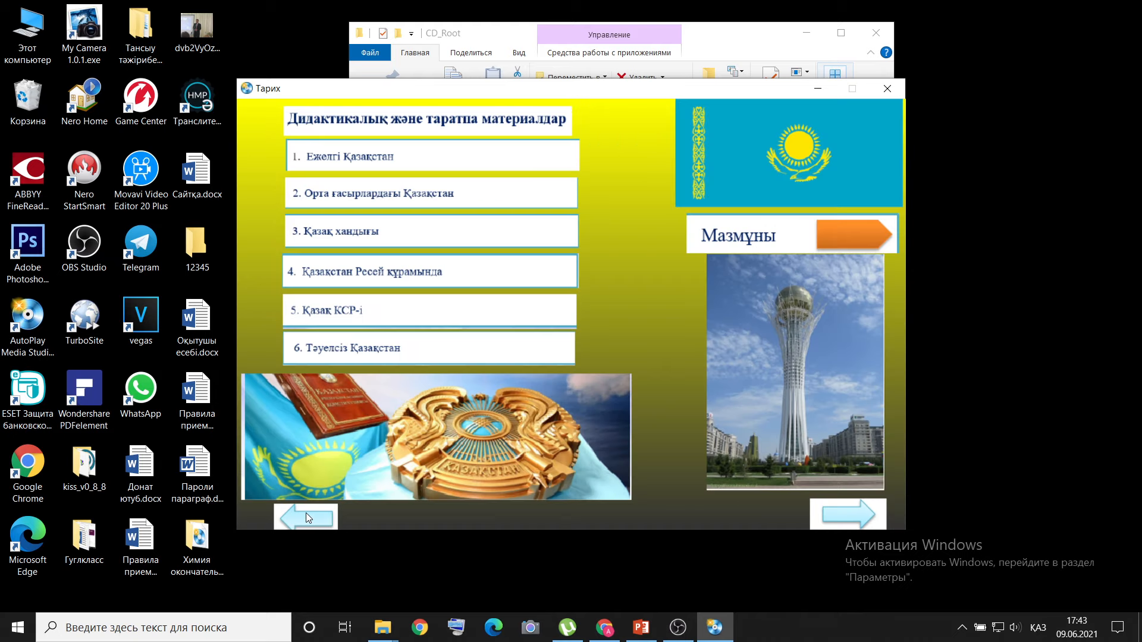
pyautogui.click(307, 517)
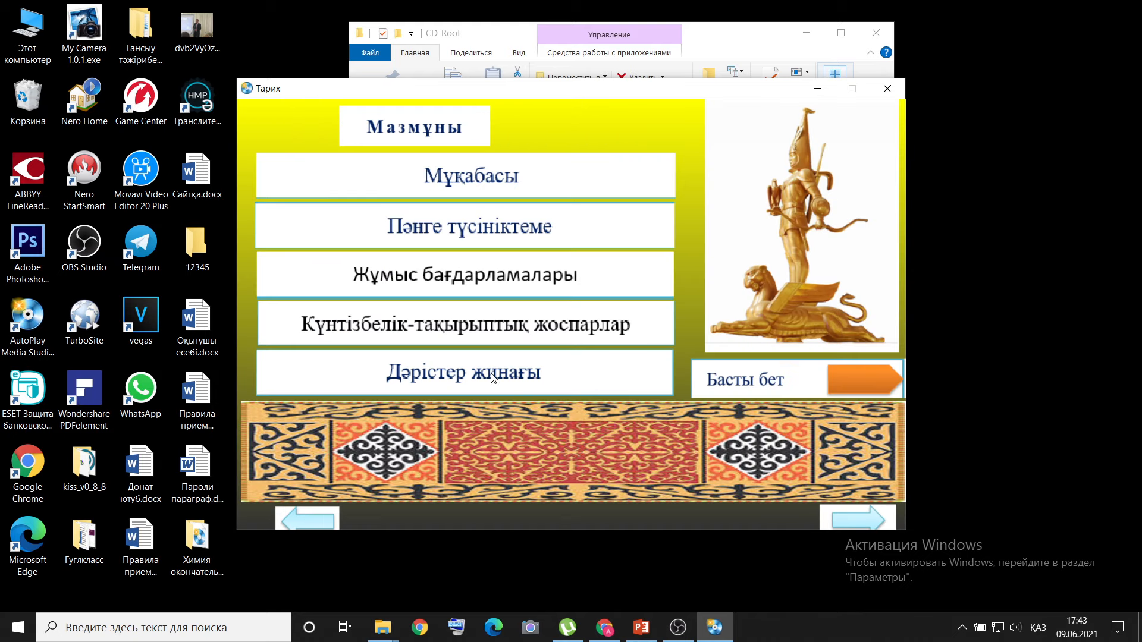
pyautogui.click(851, 519)
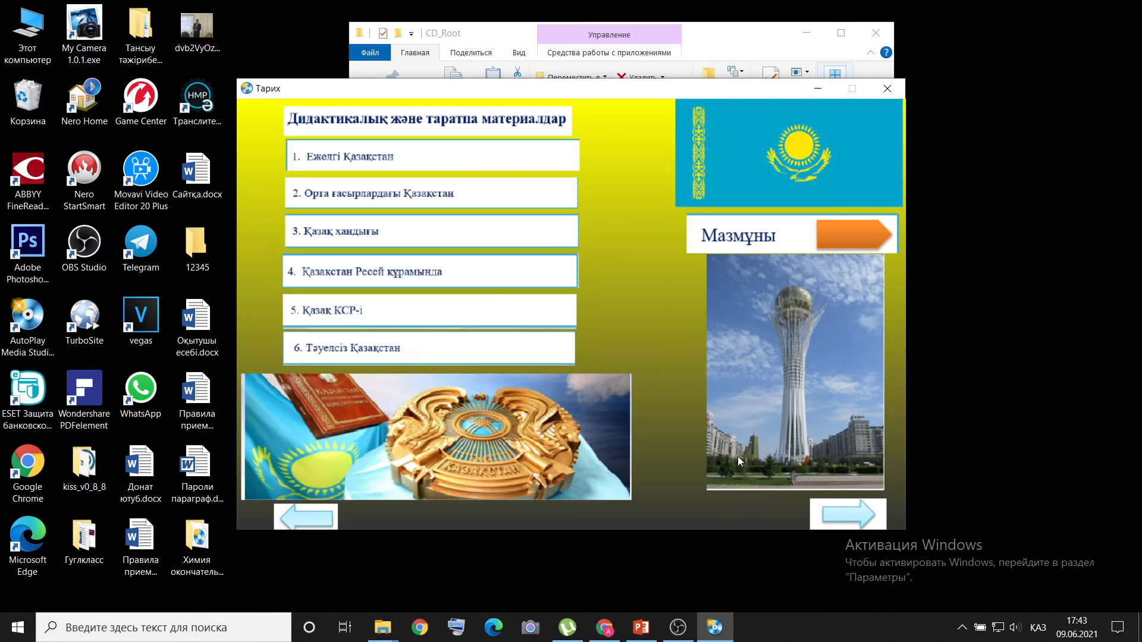
pyautogui.click(847, 514)
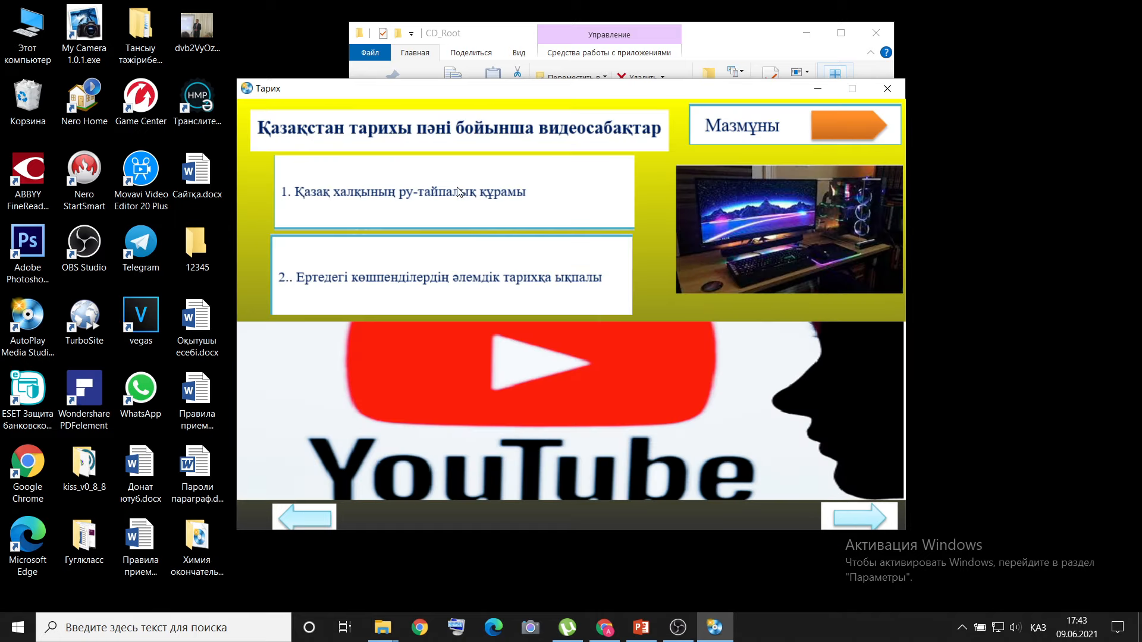
# Play the first video lesson, Қазақ халқының ру-тайпалық құрамы, and close the player.
pyautogui.click(429, 191)
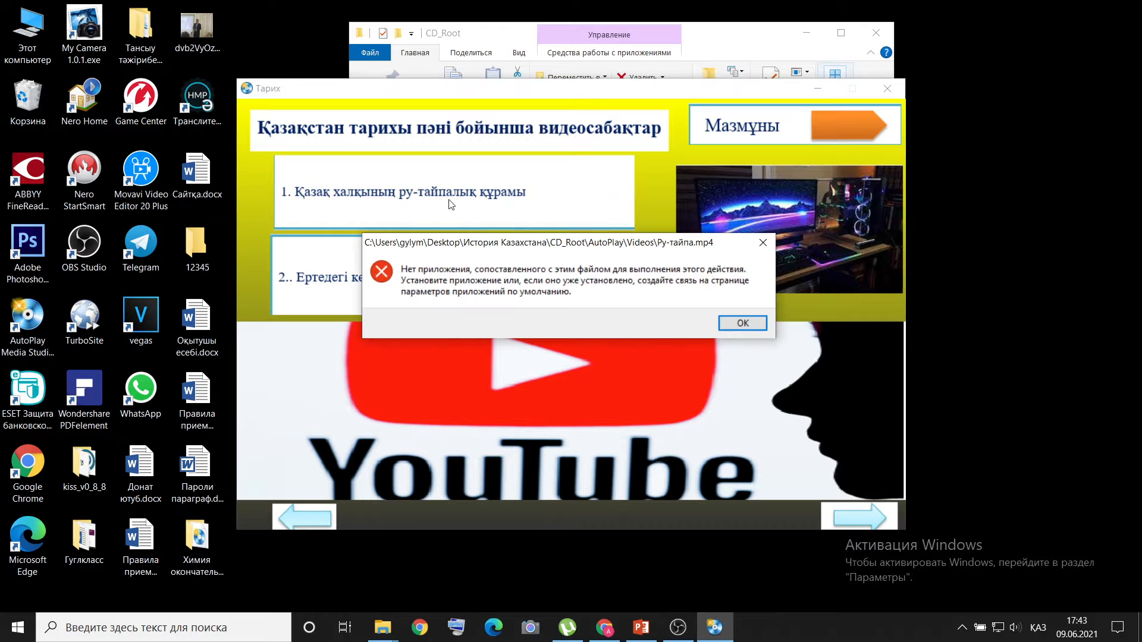
pyautogui.click(733, 331)
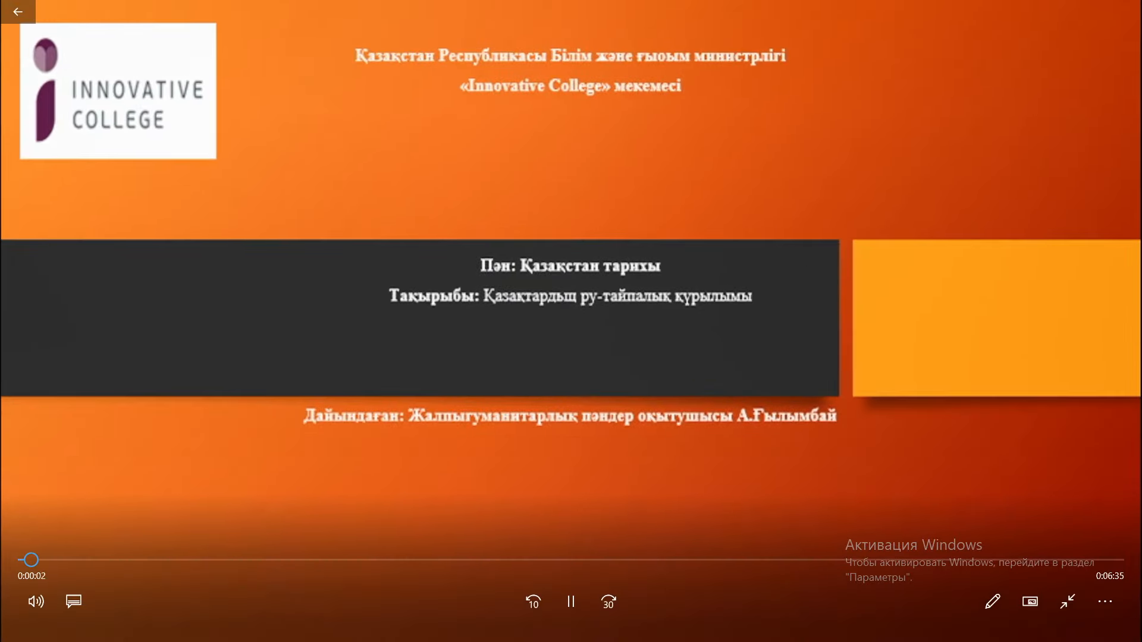
pyautogui.moveTo(1130, 7)
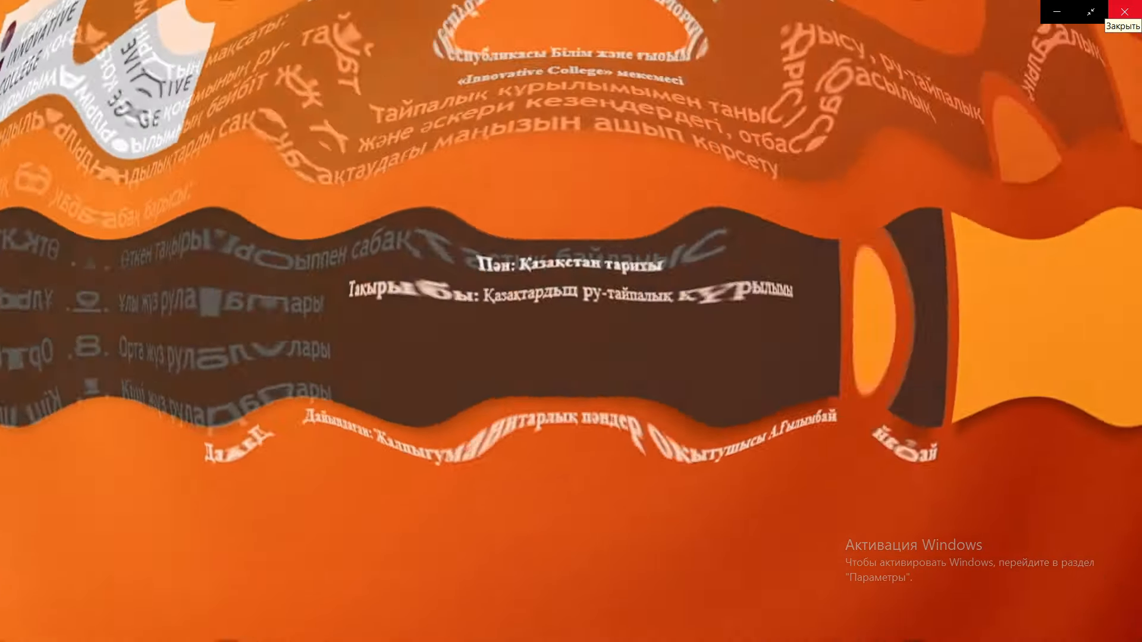
pyautogui.click(1128, 10)
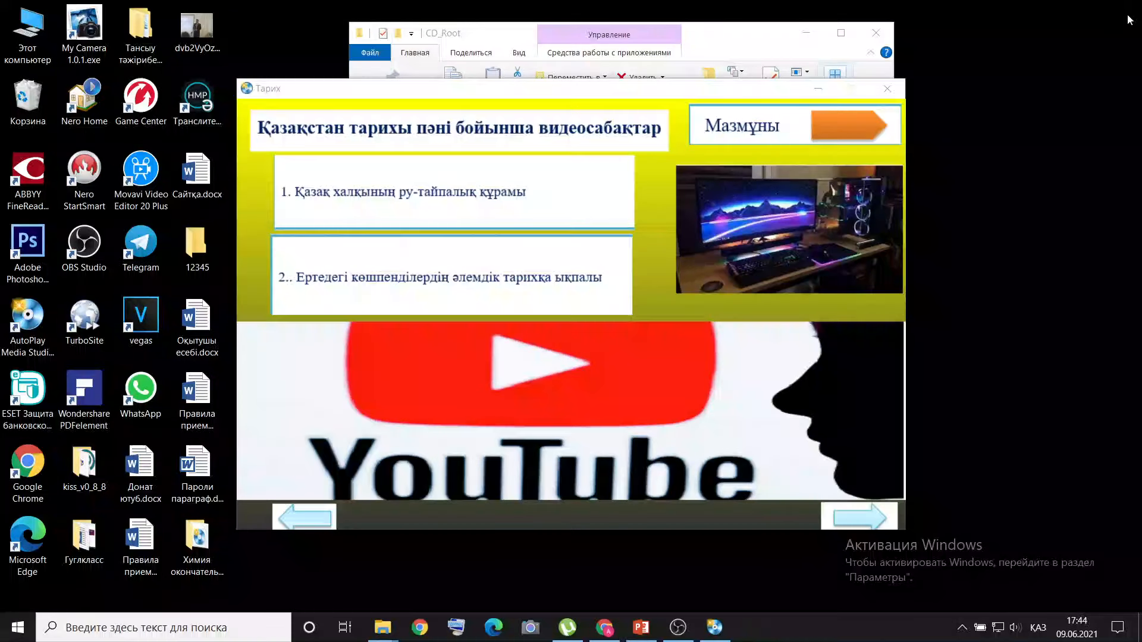
# Play the second video lesson about the early nomads' influence on world history, pause it and close the player.
pyautogui.click(472, 282)
pyautogui.click(741, 329)
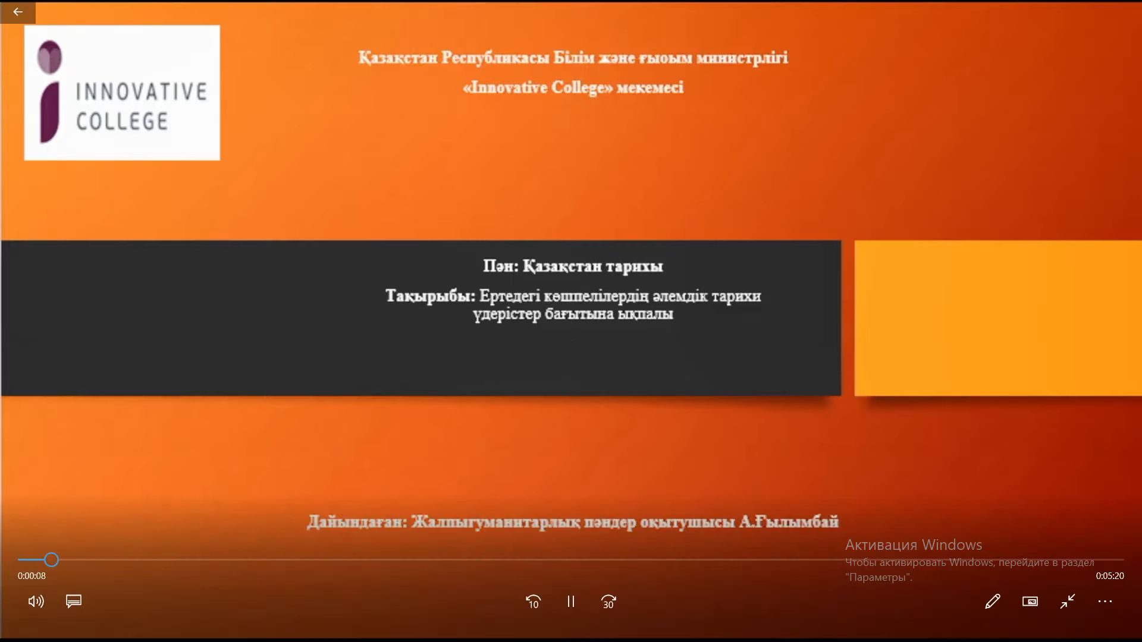
pyautogui.click(570, 607)
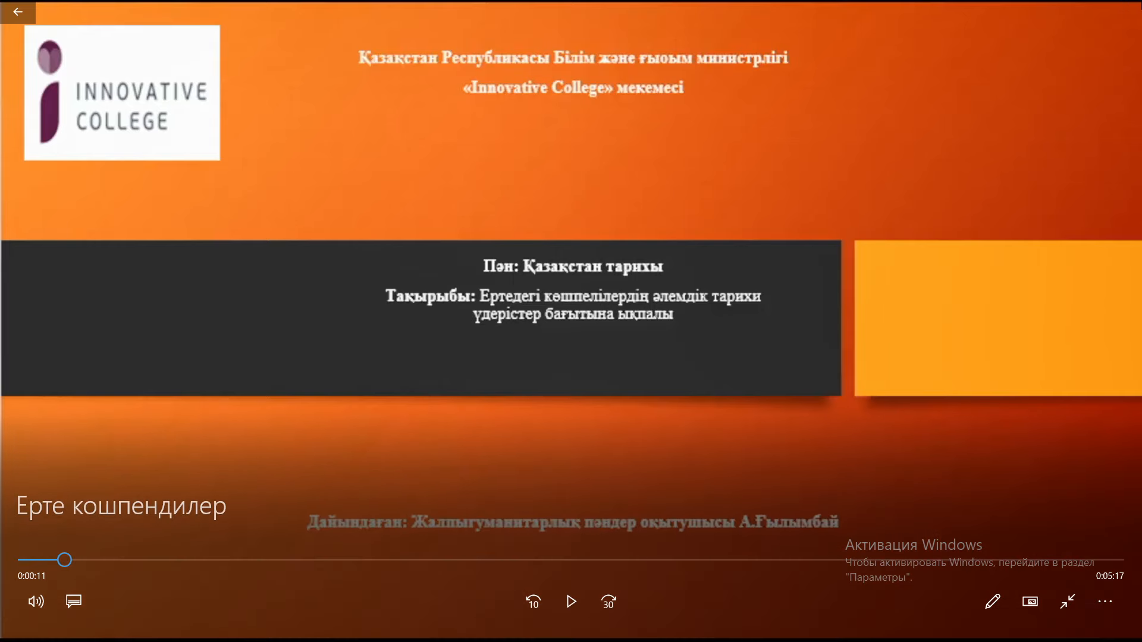
pyautogui.click(1133, 11)
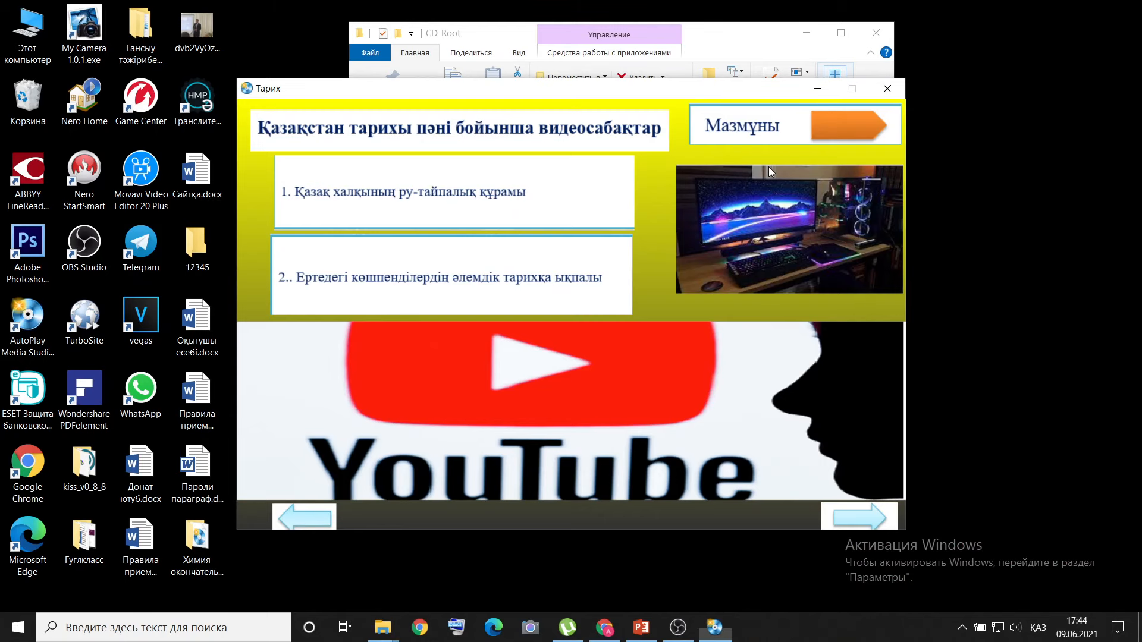
# Return through the contents to the title page, and close the Тарих textbook and the CD_Root folder.
pyautogui.click(815, 123)
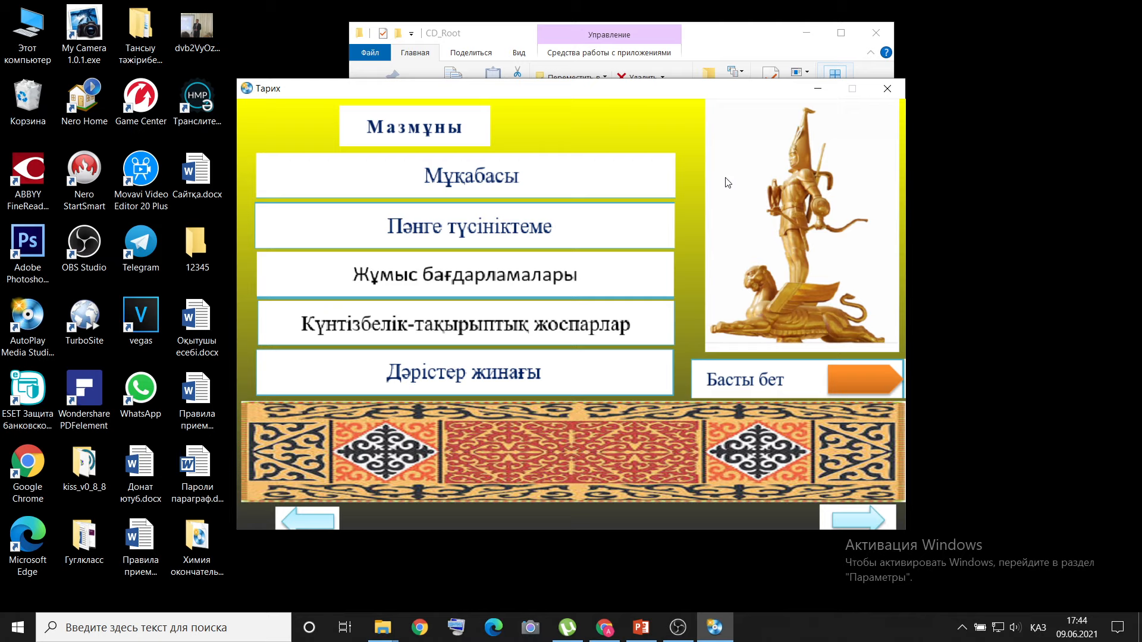
pyautogui.click(316, 522)
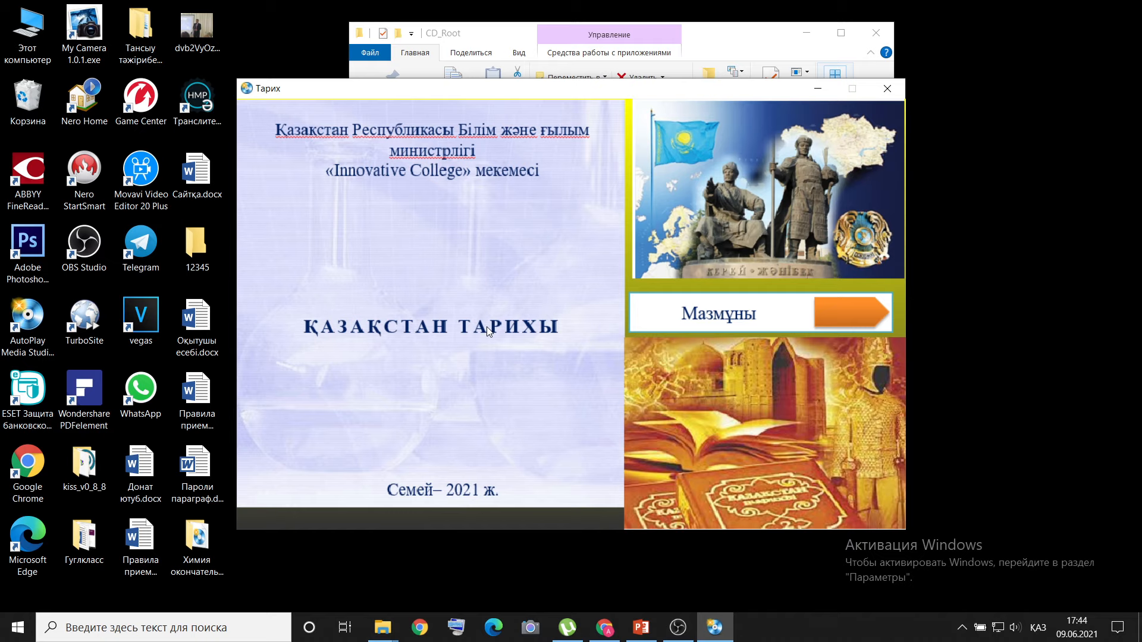
pyautogui.click(886, 88)
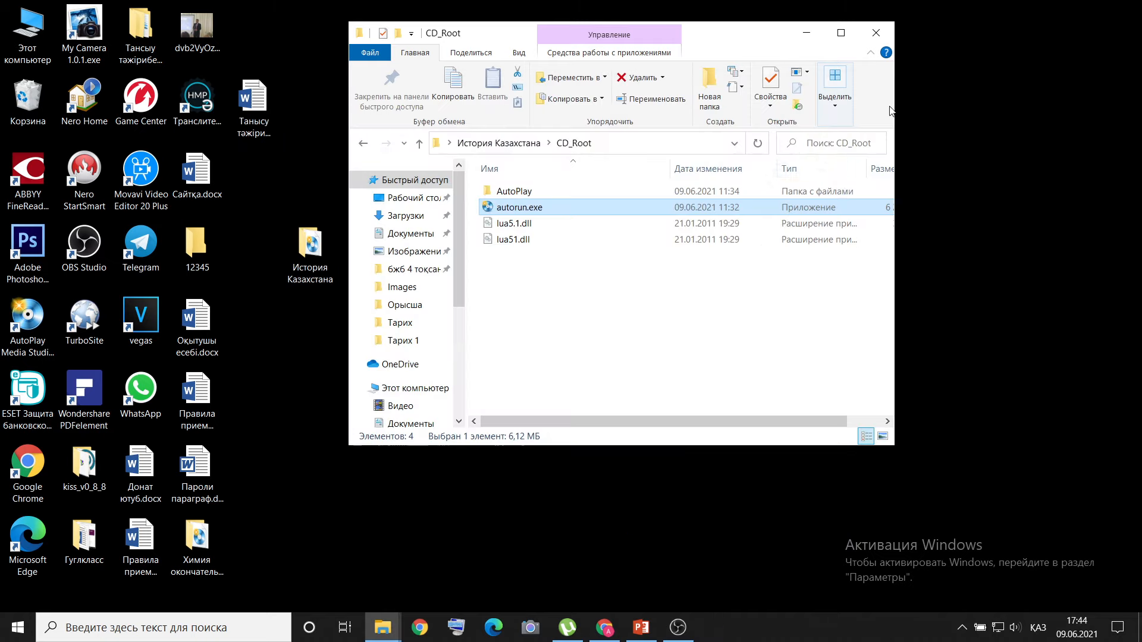
pyautogui.click(876, 33)
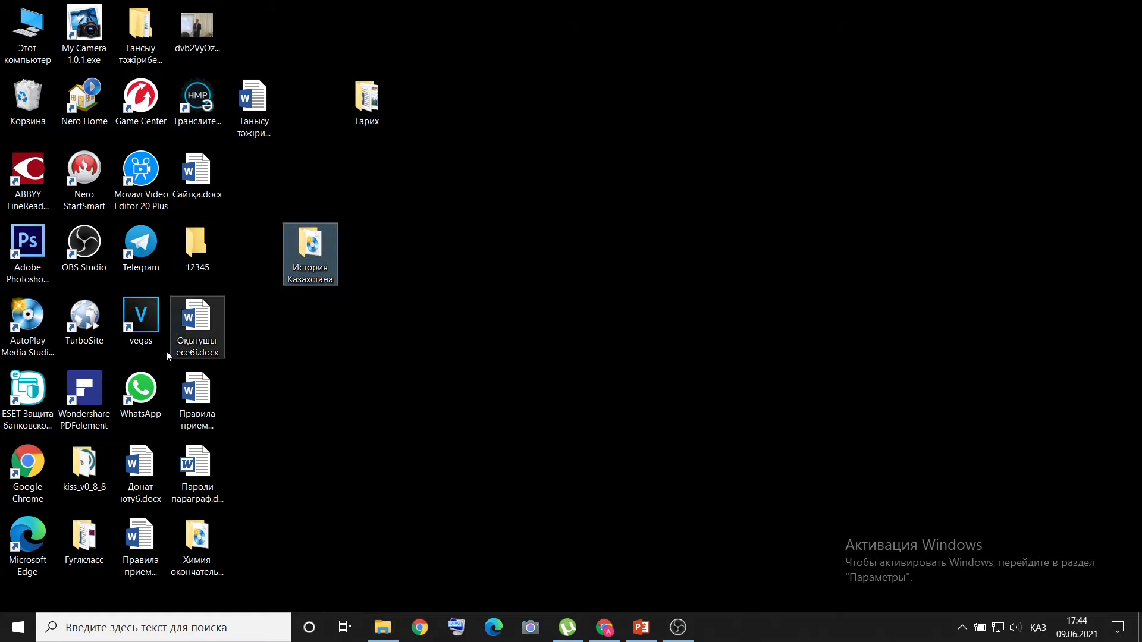
# Launch AutoPlay Media Studio 8 from the desktop.
pyautogui.click(35, 324)
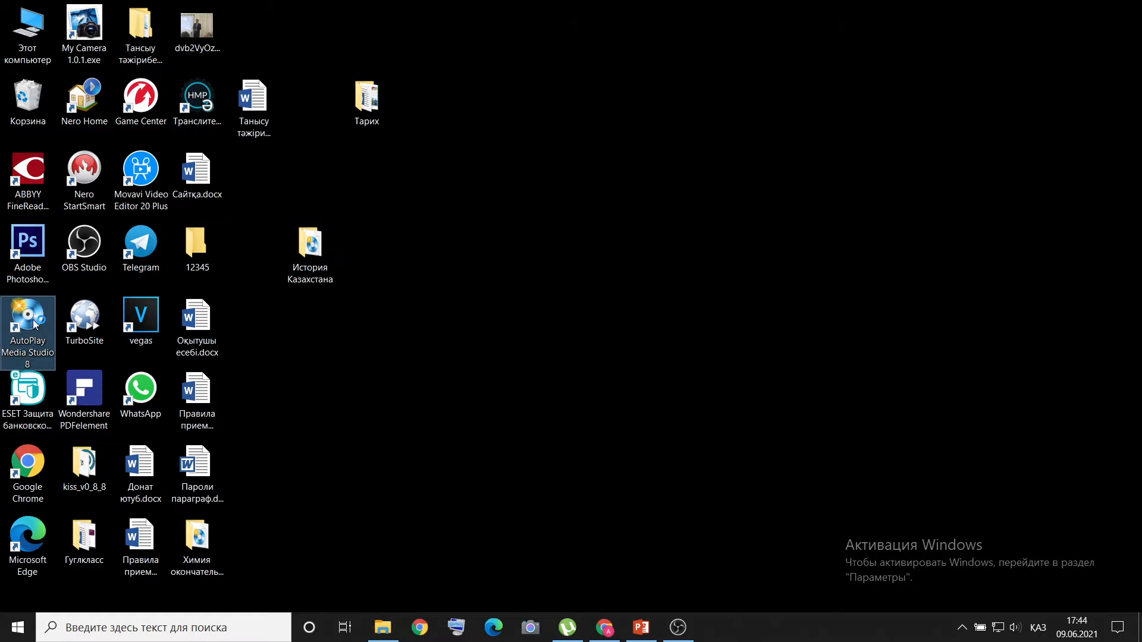
pyautogui.doubleClick(34, 324)
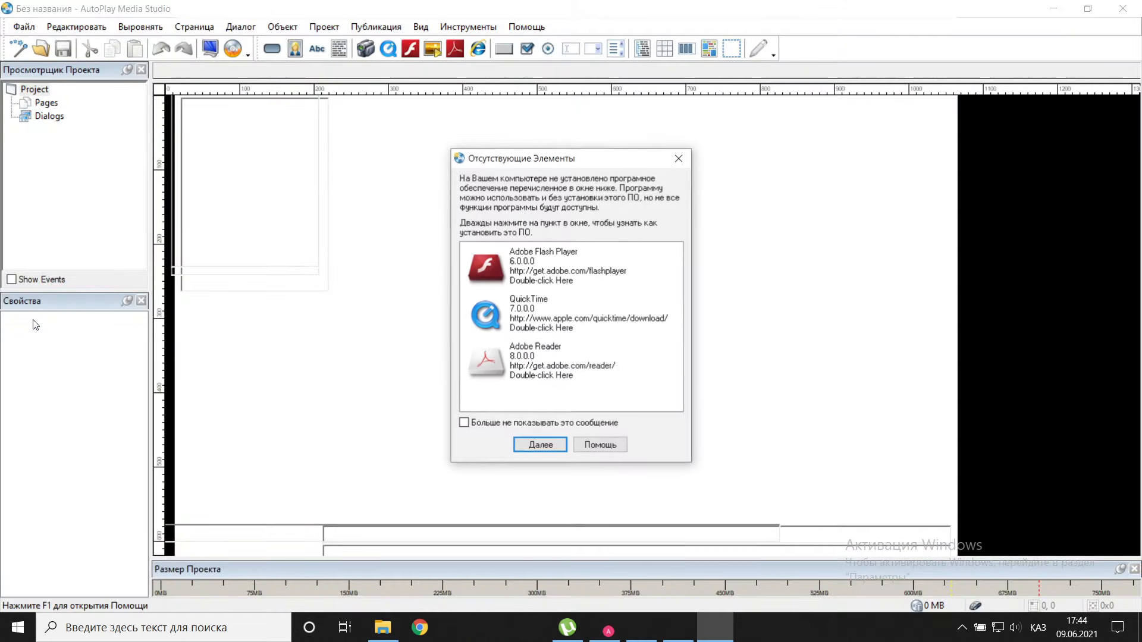
# Dismiss the missing components notice and create a Blank Project named My Project, overwriting the existing one.
pyautogui.click(678, 158)
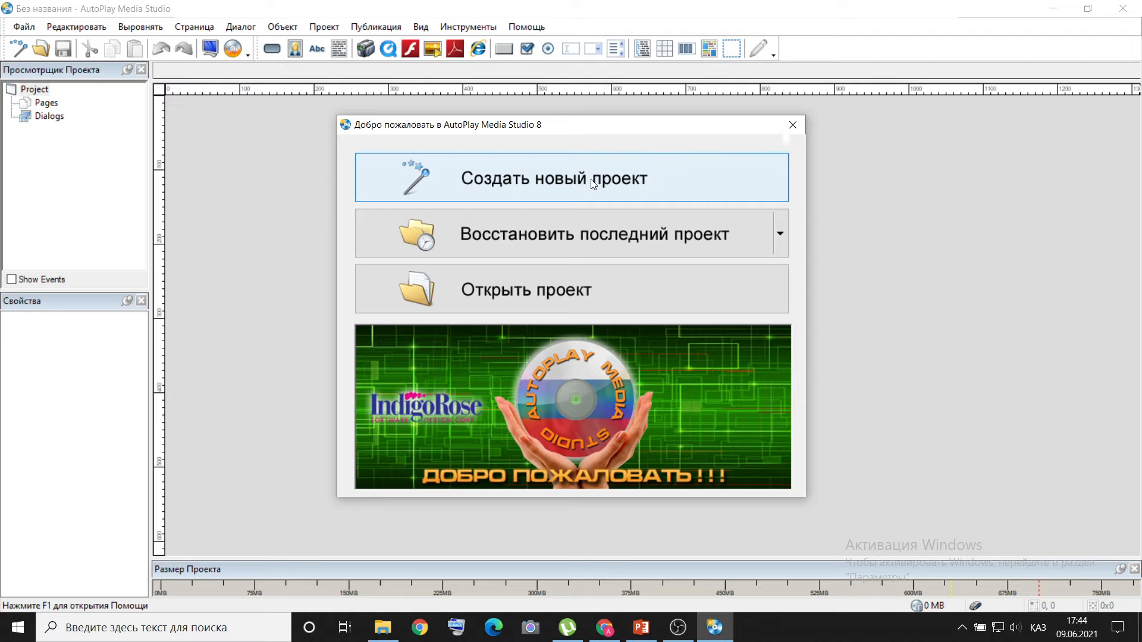
pyautogui.click(594, 182)
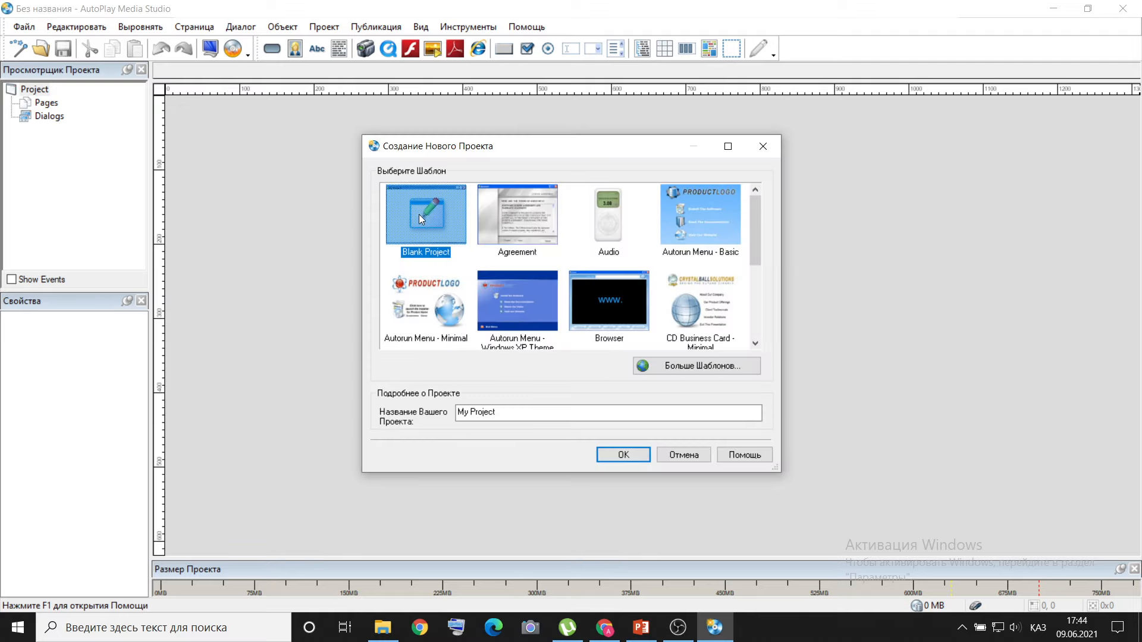
pyautogui.click(610, 455)
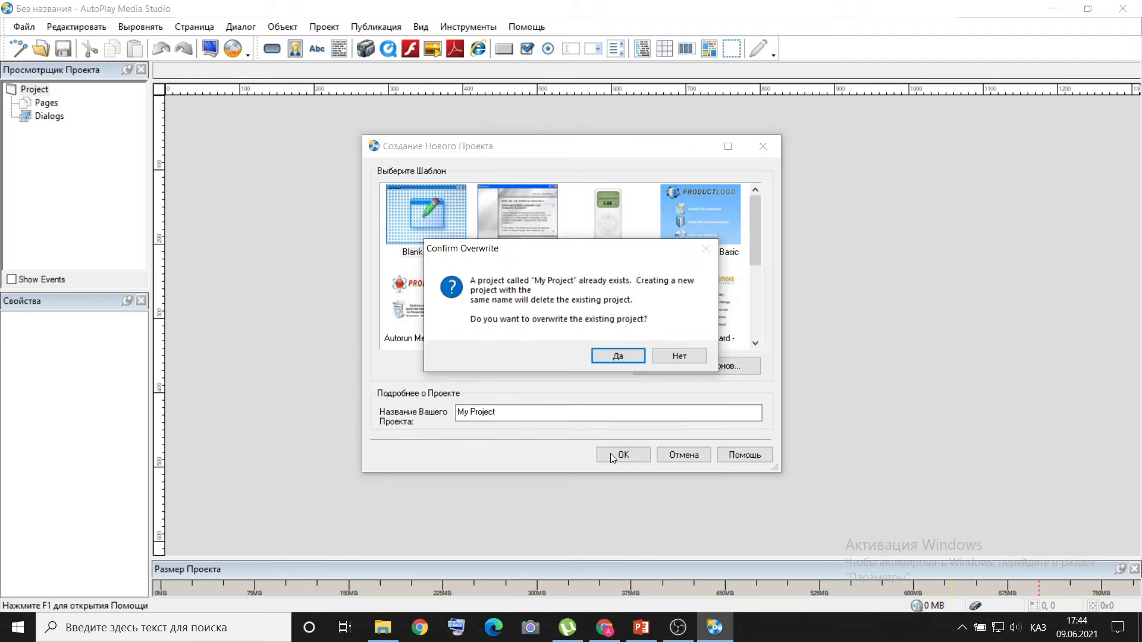
pyautogui.click(605, 355)
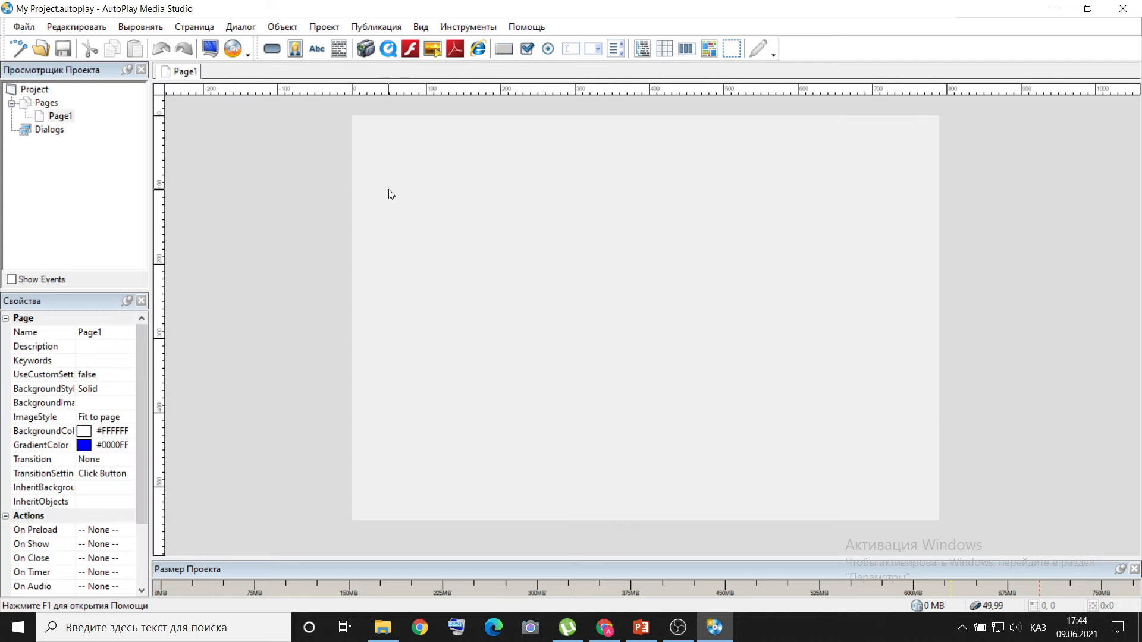
pyautogui.click(316, 28)
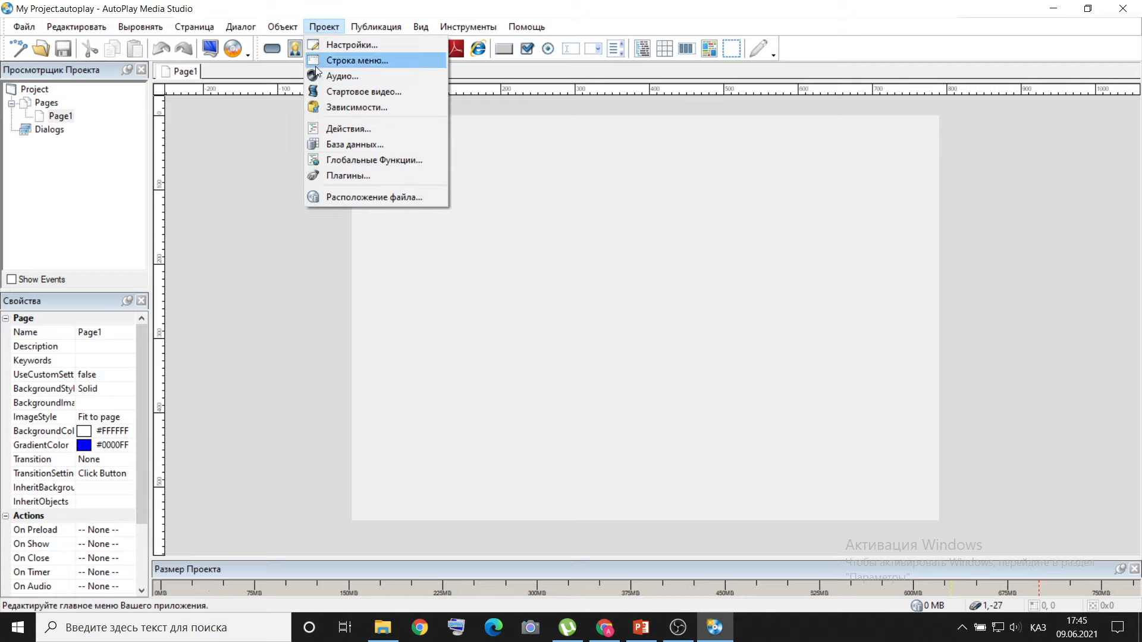
pyautogui.click(340, 197)
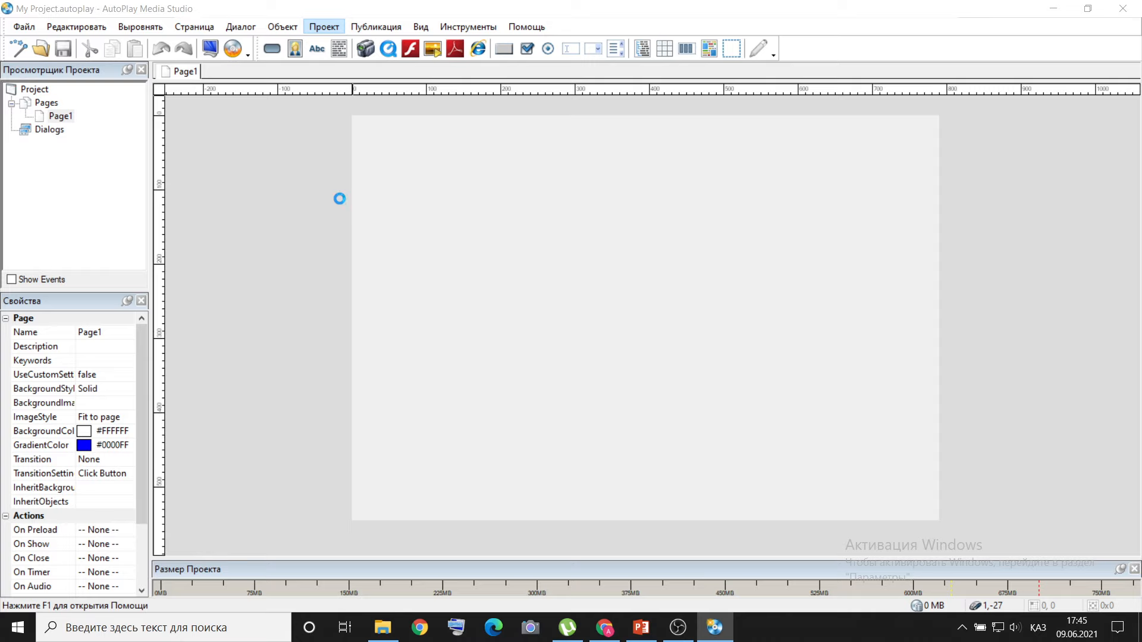
pyautogui.click(835, 102)
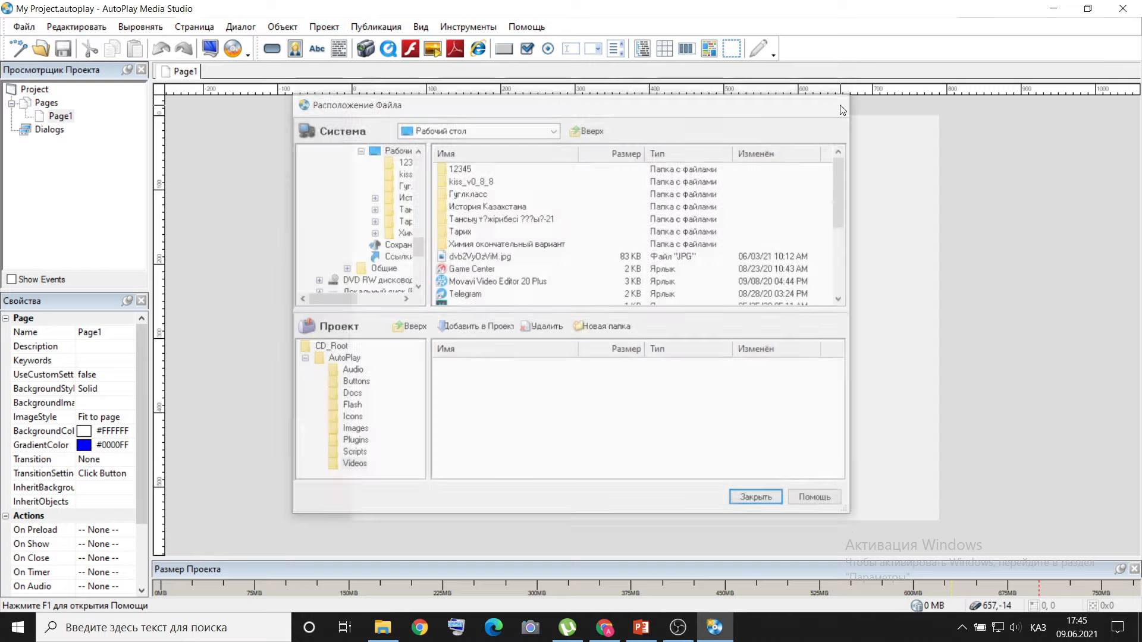
# Set the project's window title to Тарих in the project settings.
pyautogui.click(324, 27)
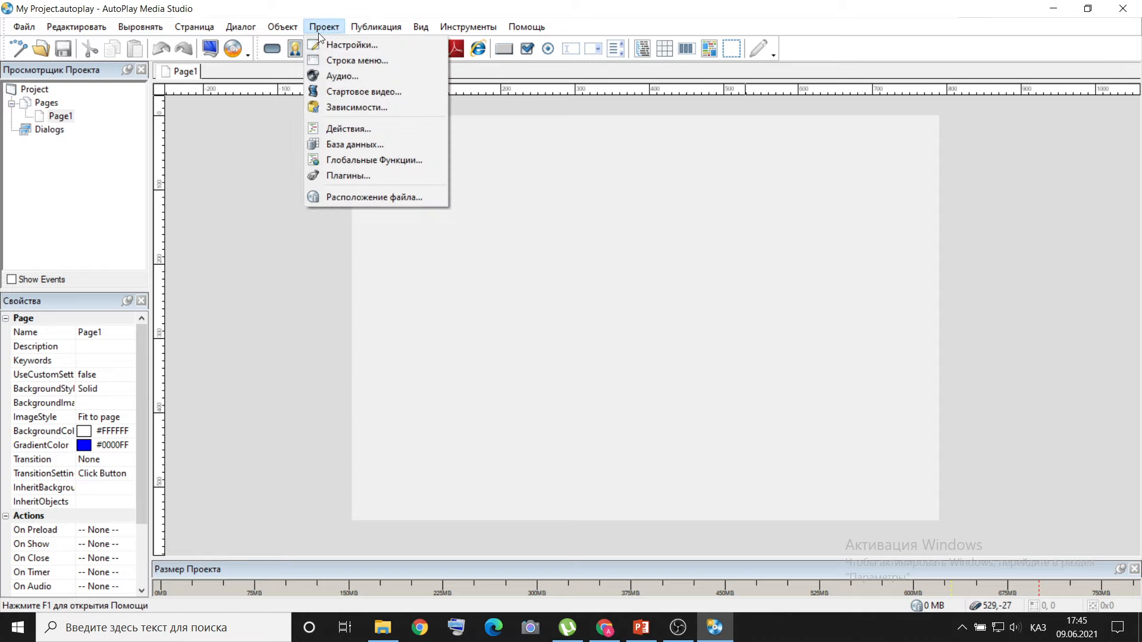
pyautogui.click(352, 45)
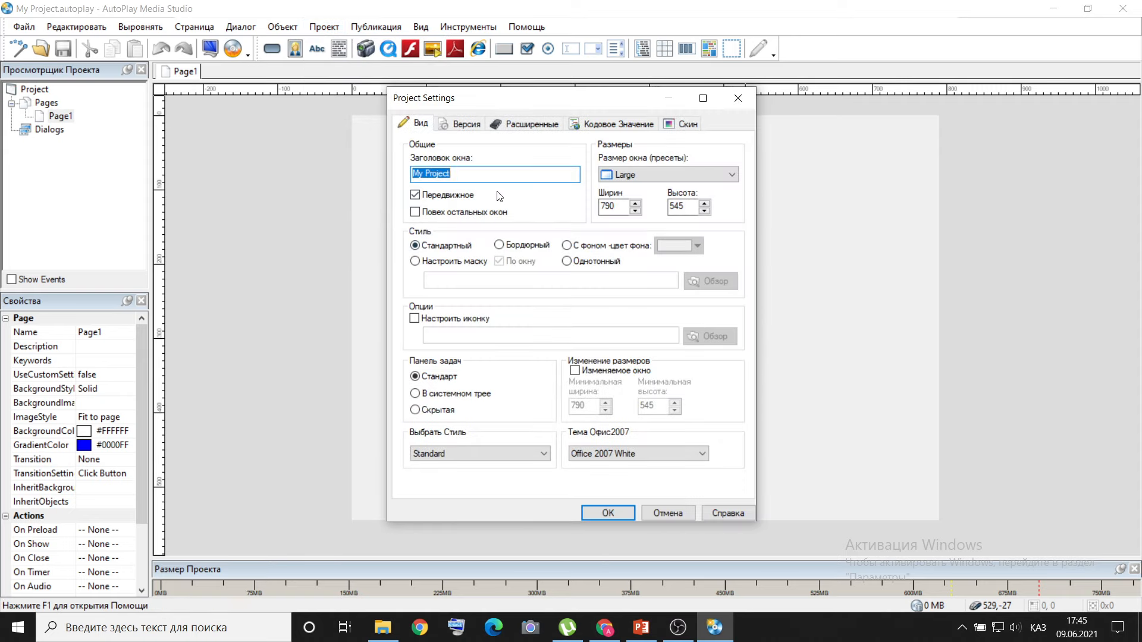
pyautogui.write('?аза?стан тари')
pyautogui.press('BackSpace')
pyautogui.press('BackSpace')
pyautogui.press('BackSpace')
pyautogui.press('BackSpace')
pyautogui.press('BackSpace')
pyautogui.press('BackSpace')
pyautogui.press('BackSpace')
pyautogui.press('BackSpace')
pyautogui.press('BackSpace')
pyautogui.press('BackSpace')
pyautogui.press('BackSpace')
pyautogui.press('BackSpace')
pyautogui.press('BackSpace')
pyautogui.press('BackSpace')
pyautogui.press('BackSpace')
pyautogui.write('Тари')
# Set the project window size to 850 wide and 700 high, and apply the project settings.
pyautogui.doubleClick(602, 206)
pyautogui.write('850')
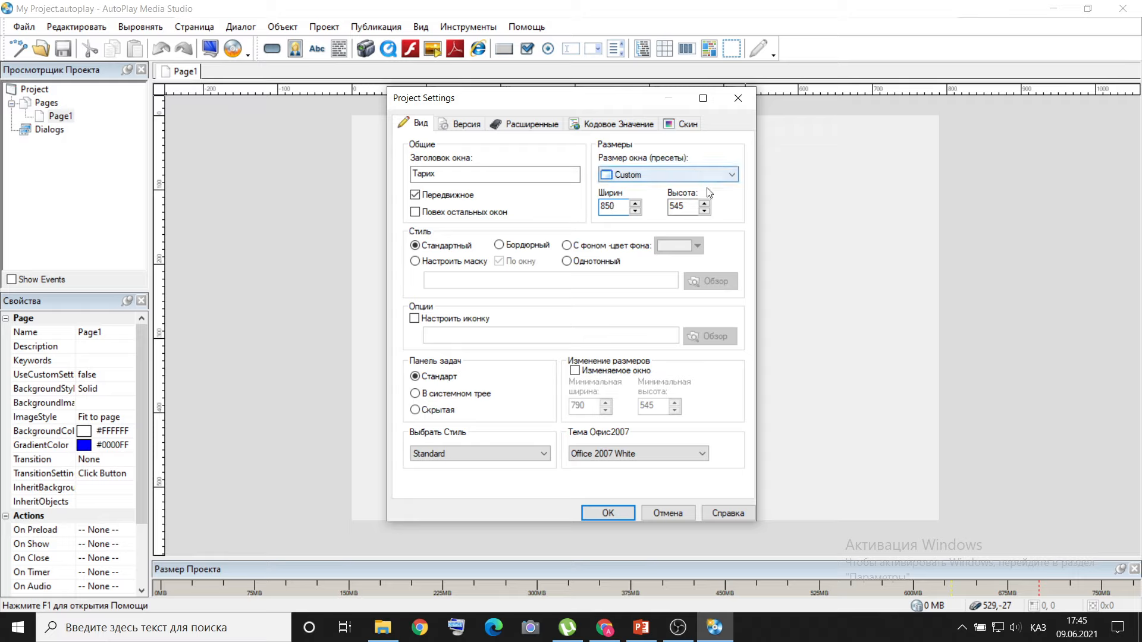
pyautogui.doubleClick(672, 206)
pyautogui.write('700')
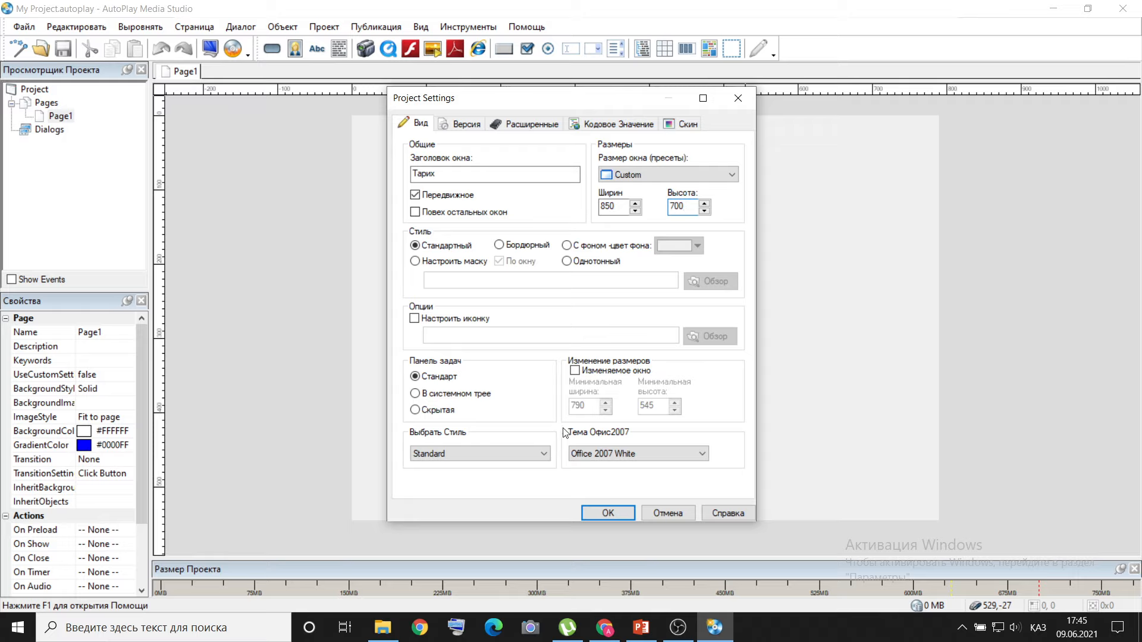
pyautogui.click(609, 508)
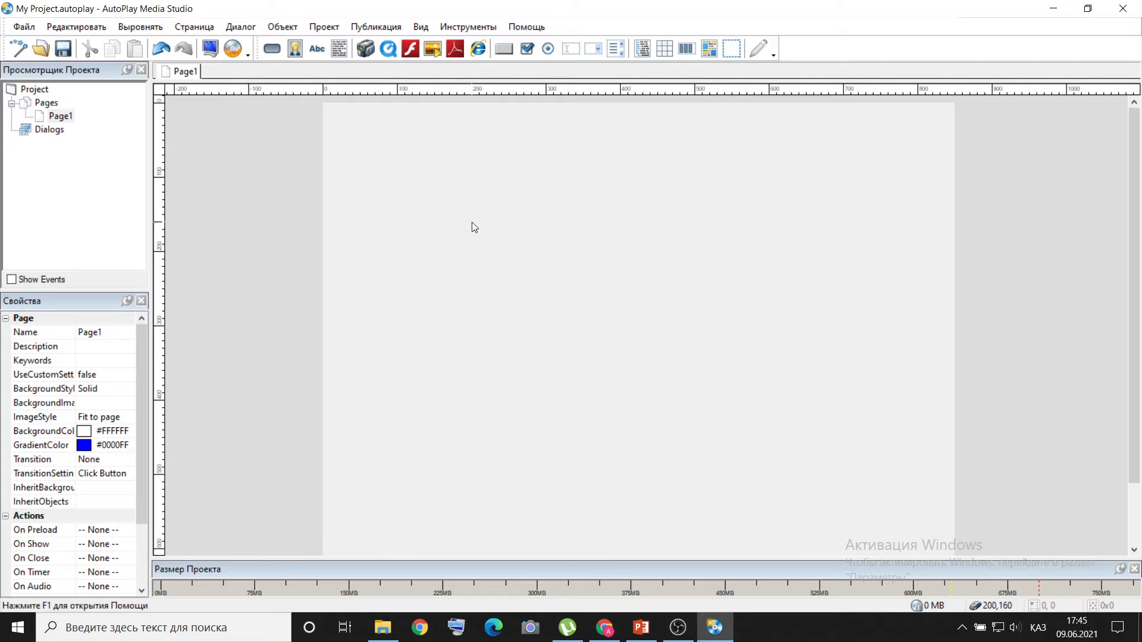
# Rename the project's only page to Басты бет in its page properties.
pyautogui.rightClick(179, 73)
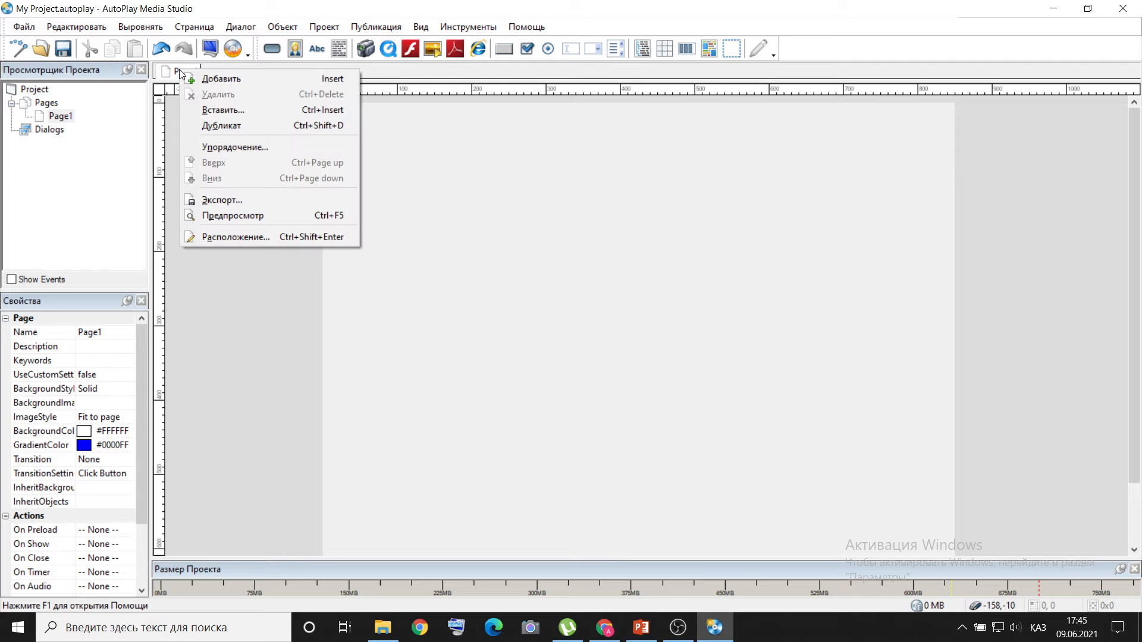
pyautogui.click(213, 237)
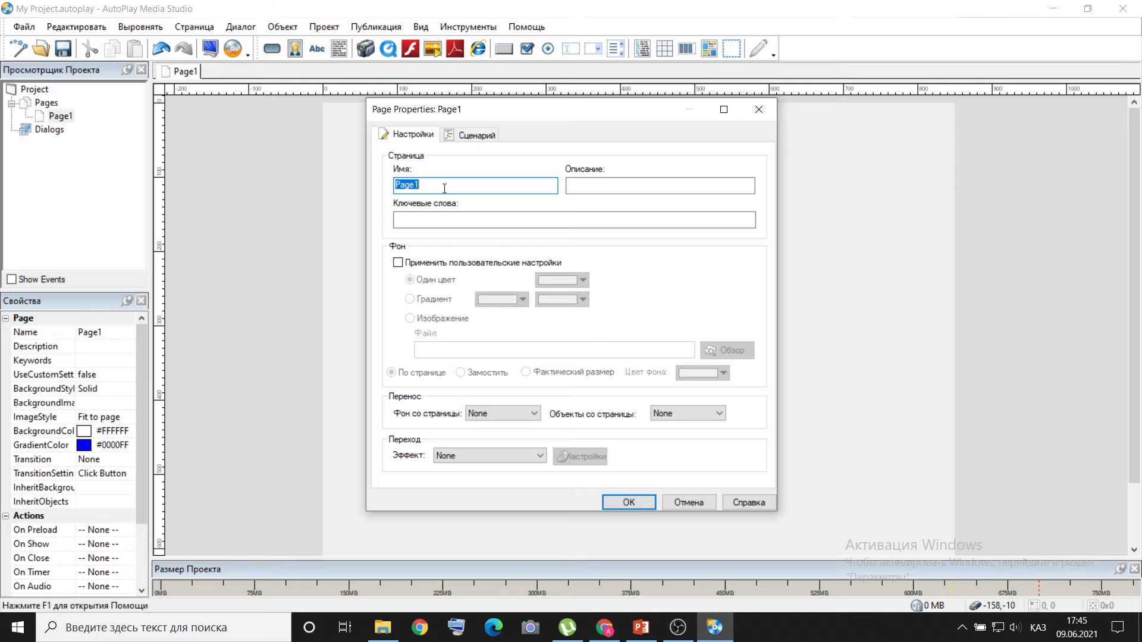
pyautogui.write('Басты бет')
# Give the Басты бет page a custom gradient background from yellow to dark grey.
pyautogui.click(398, 262)
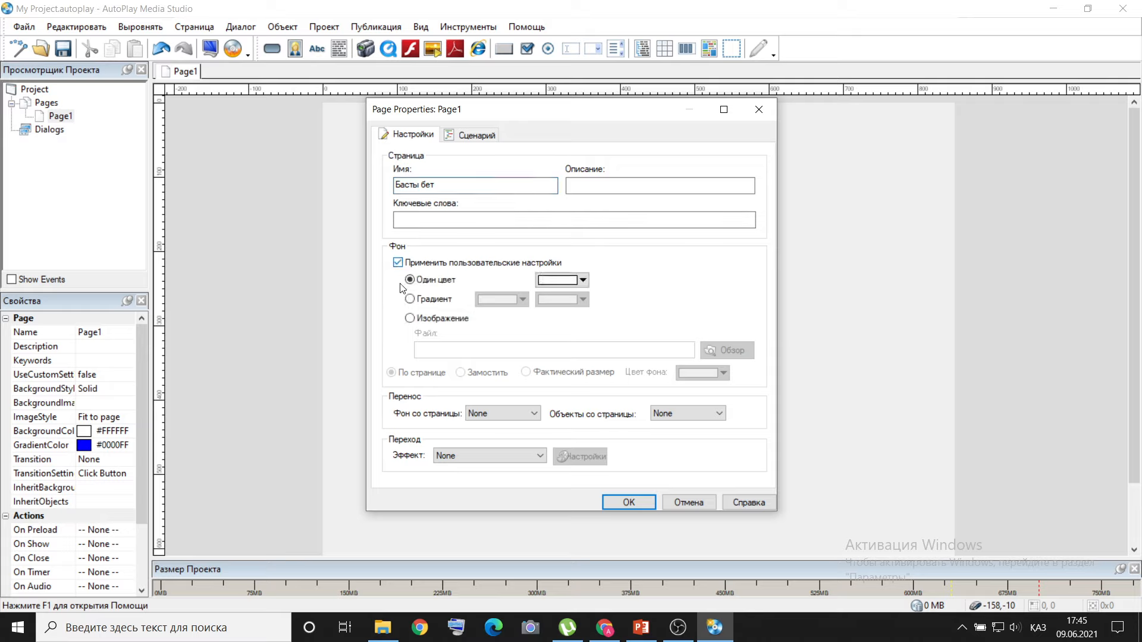
pyautogui.click(410, 299)
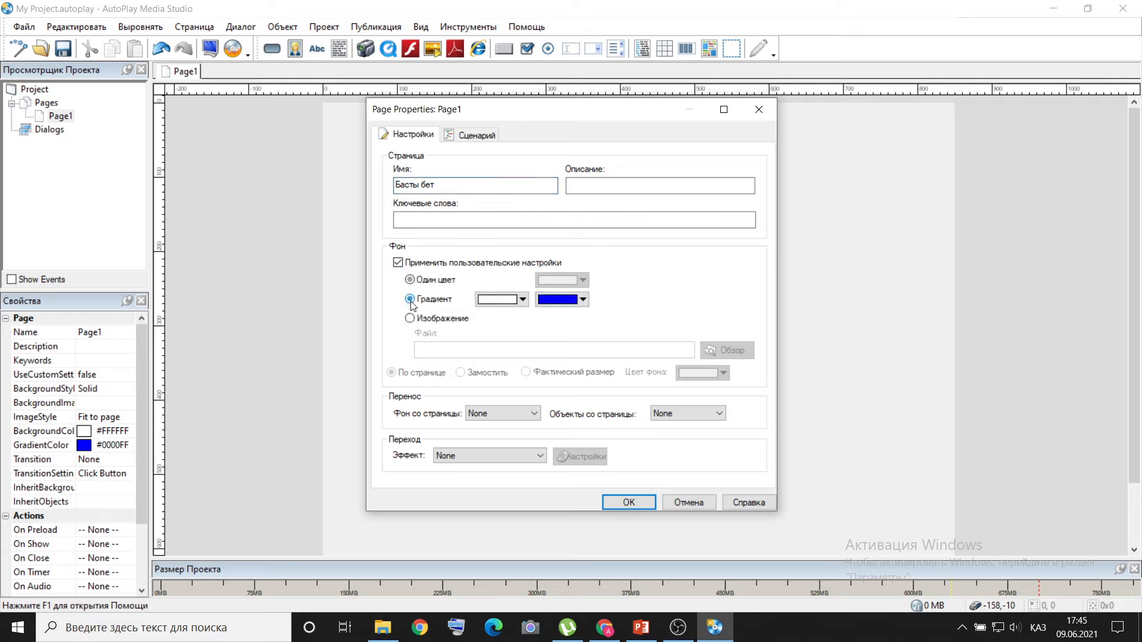
pyautogui.click(522, 301)
pyautogui.click(514, 379)
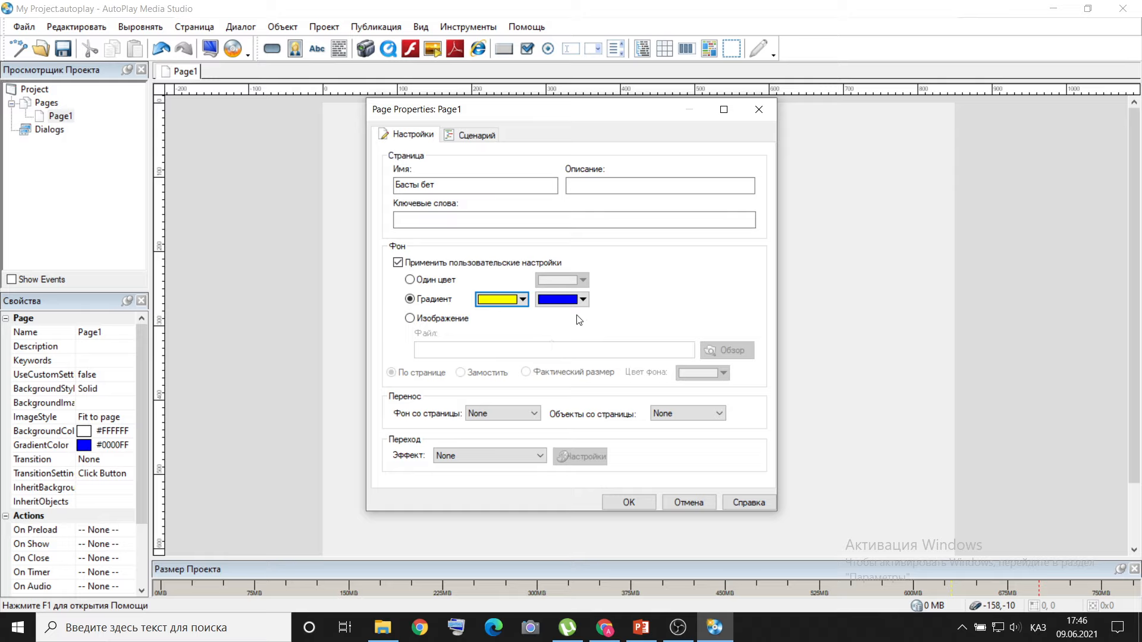
pyautogui.click(583, 300)
pyautogui.click(639, 340)
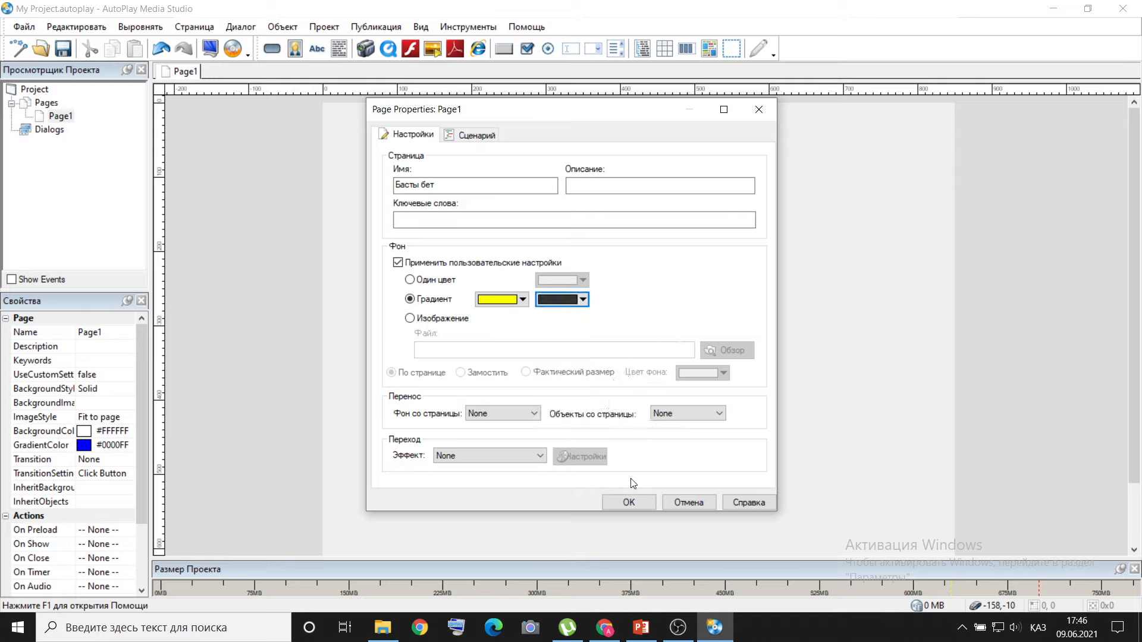
pyautogui.click(629, 503)
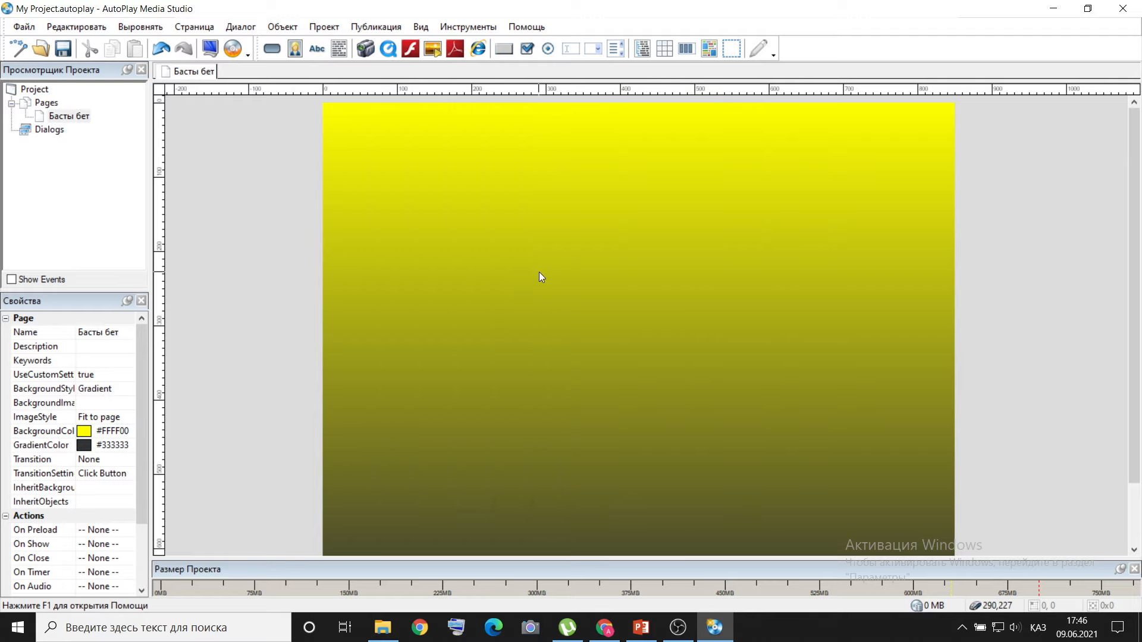
# Glance at the Қазақстан тарихы presentation, and look through the images and documents in the desktop folder Тарих, subfolder Тарих 1.
pyautogui.click(641, 627)
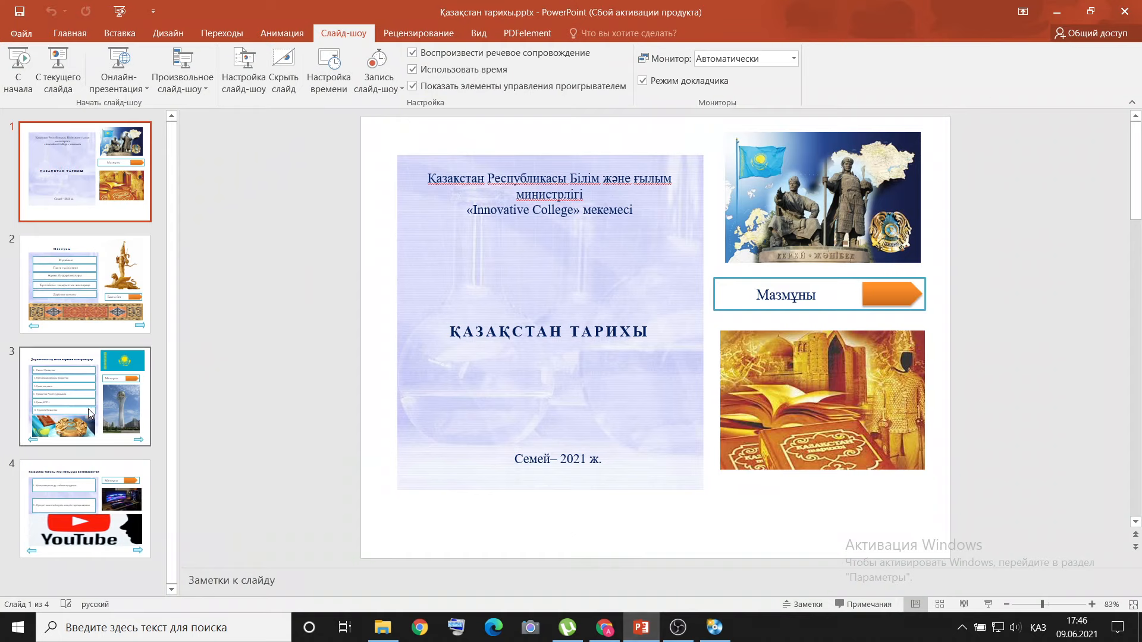
pyautogui.click(1057, 12)
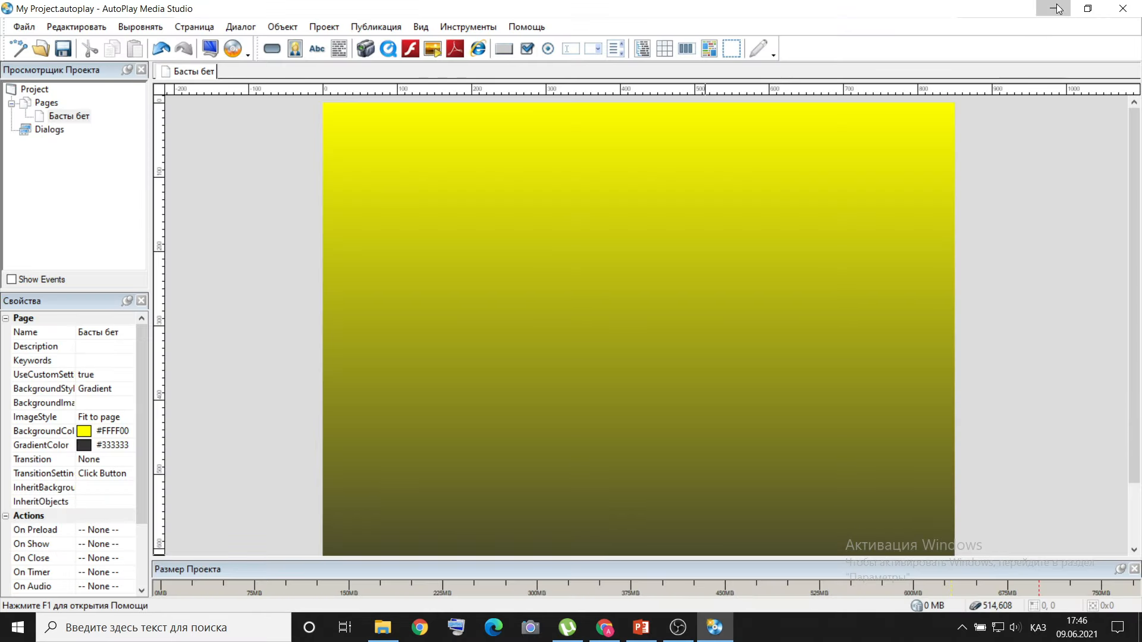
pyautogui.click(1052, 10)
pyautogui.doubleClick(365, 109)
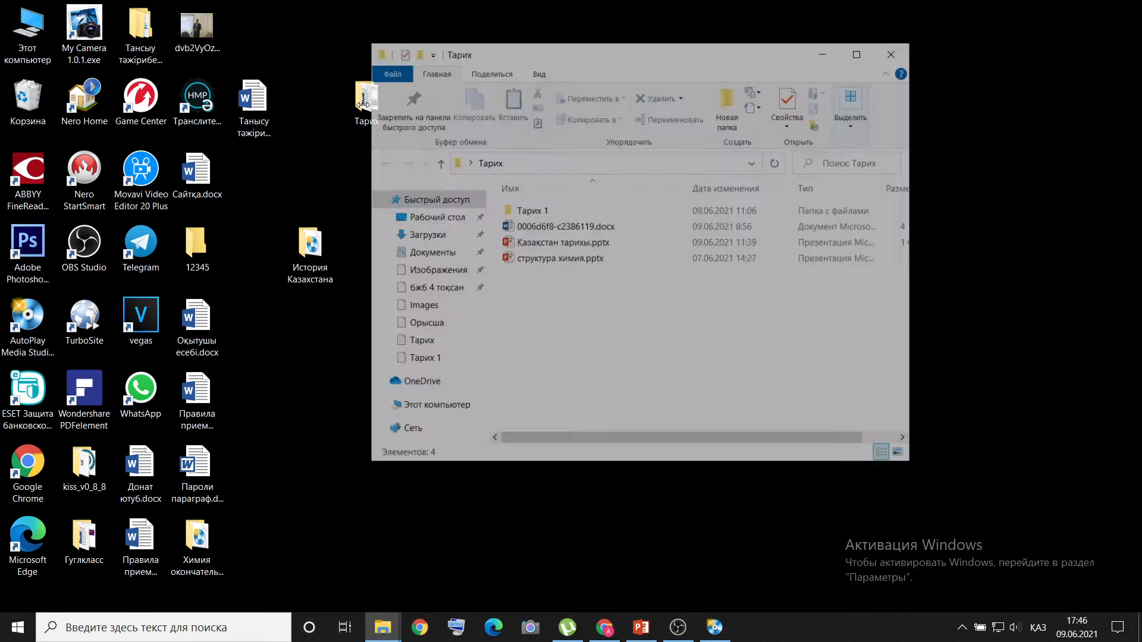
pyautogui.click(521, 215)
pyautogui.doubleClick(522, 212)
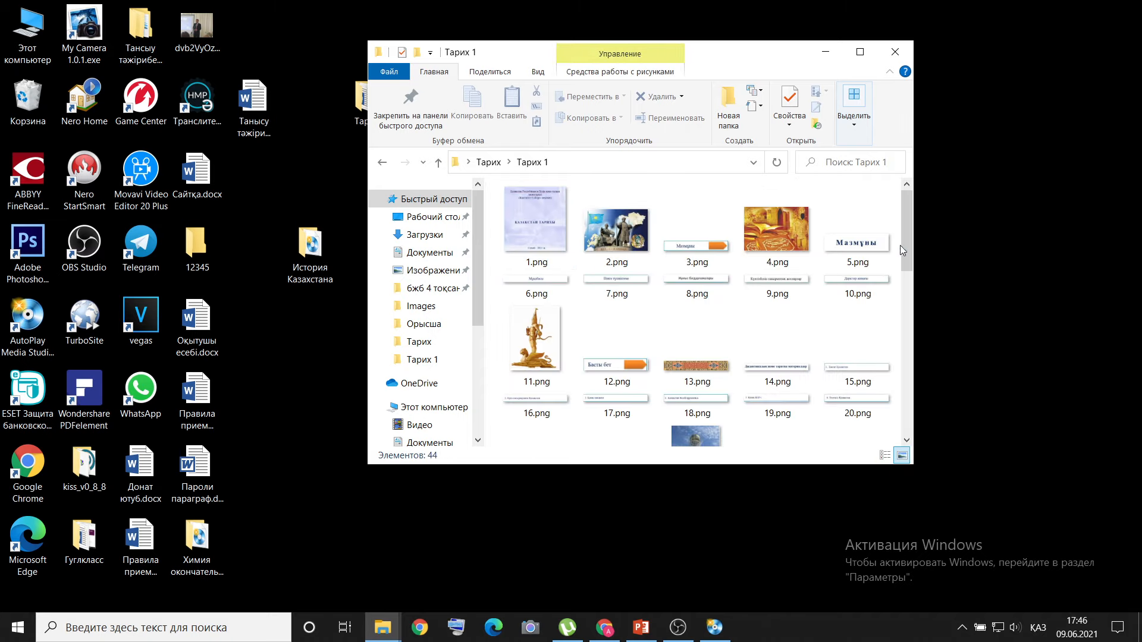
pyautogui.moveTo(907, 241); pyautogui.dragTo(901, 428)
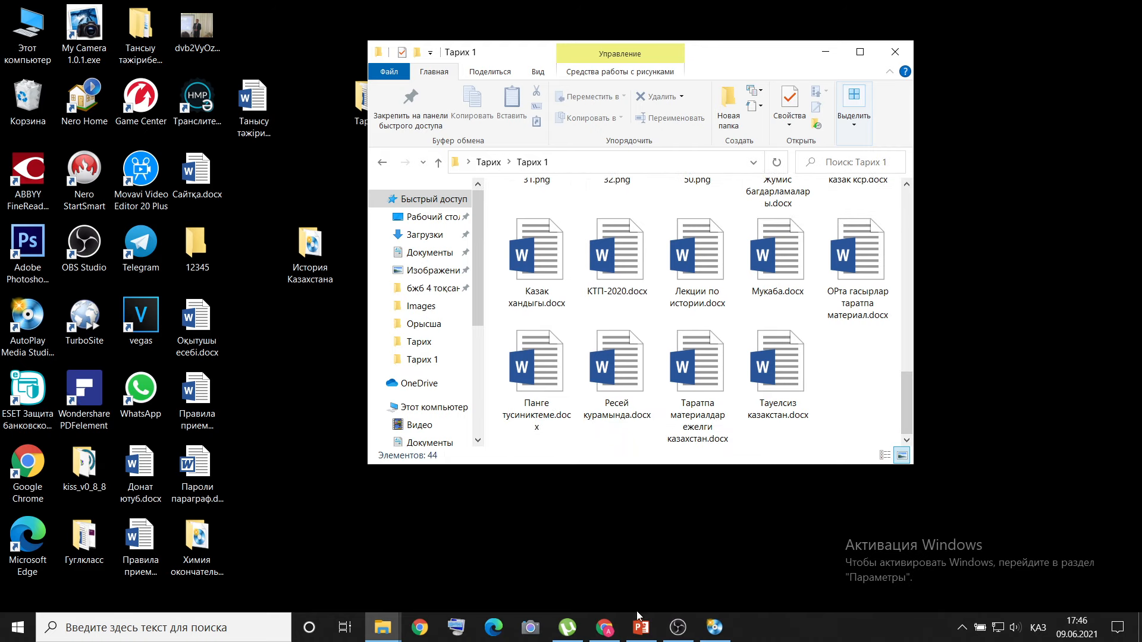
# Switch to PowerPoint and capture the lilac title panel of slide 1 as an area screenshot with KiberInfinity's Screen Shooter.
pyautogui.click(640, 626)
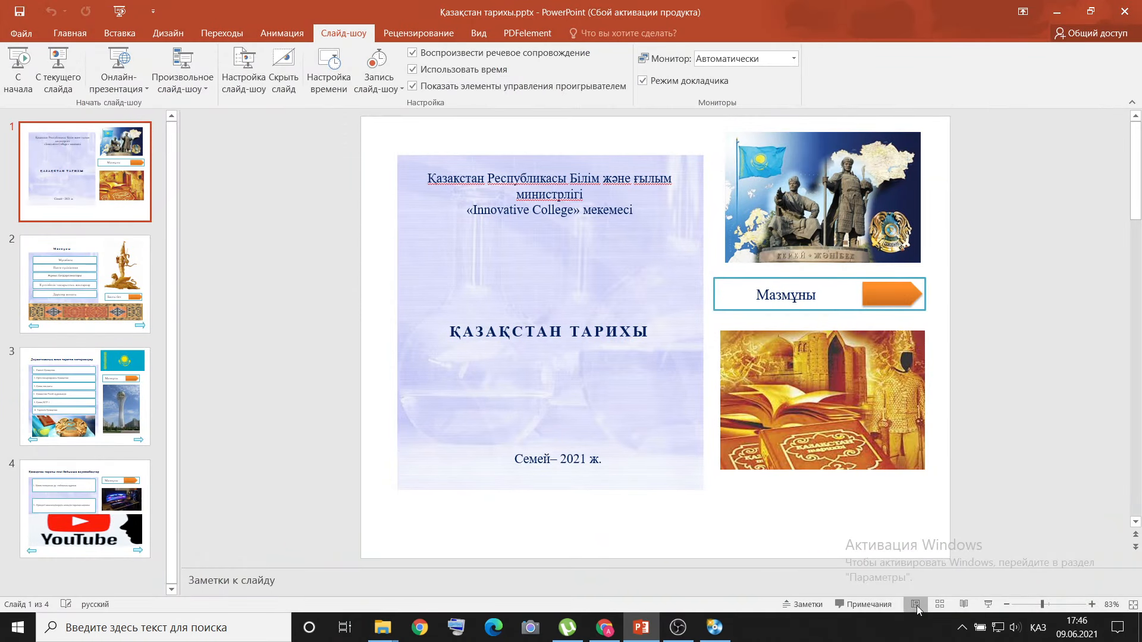
pyautogui.click(962, 627)
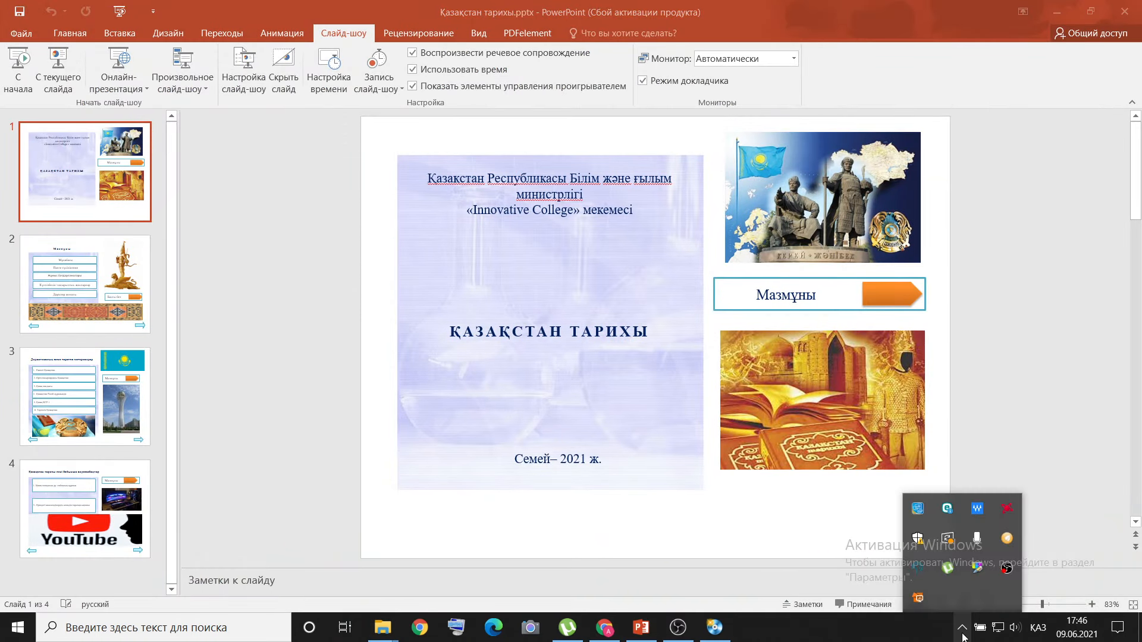
pyautogui.rightClick(979, 571)
pyautogui.click(1004, 472)
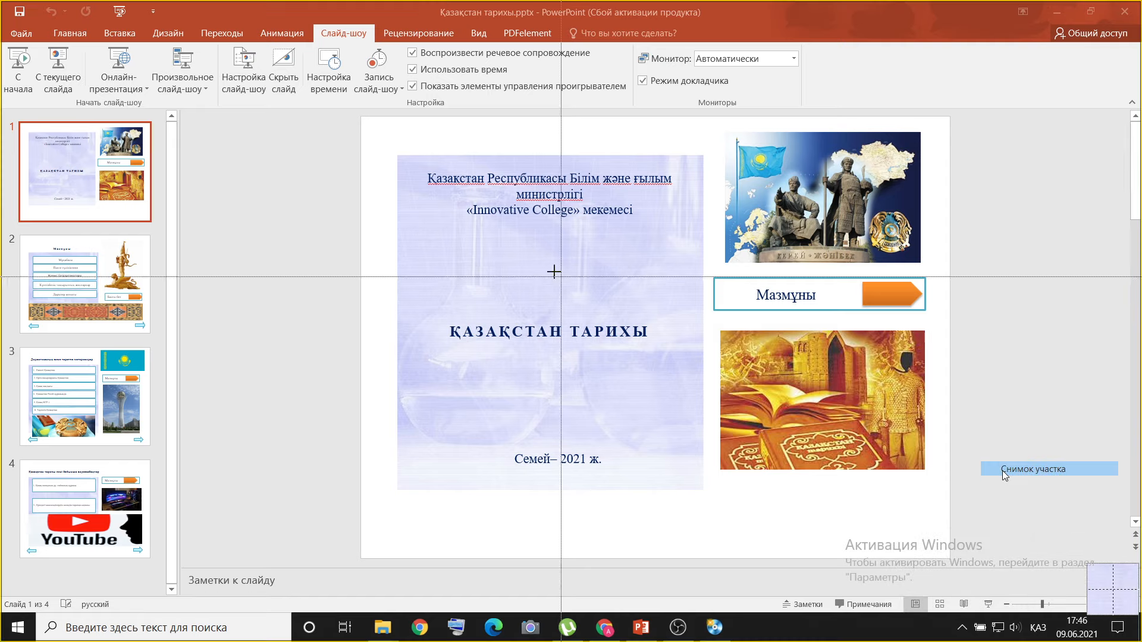
pyautogui.moveTo(398, 154); pyautogui.dragTo(702, 483)
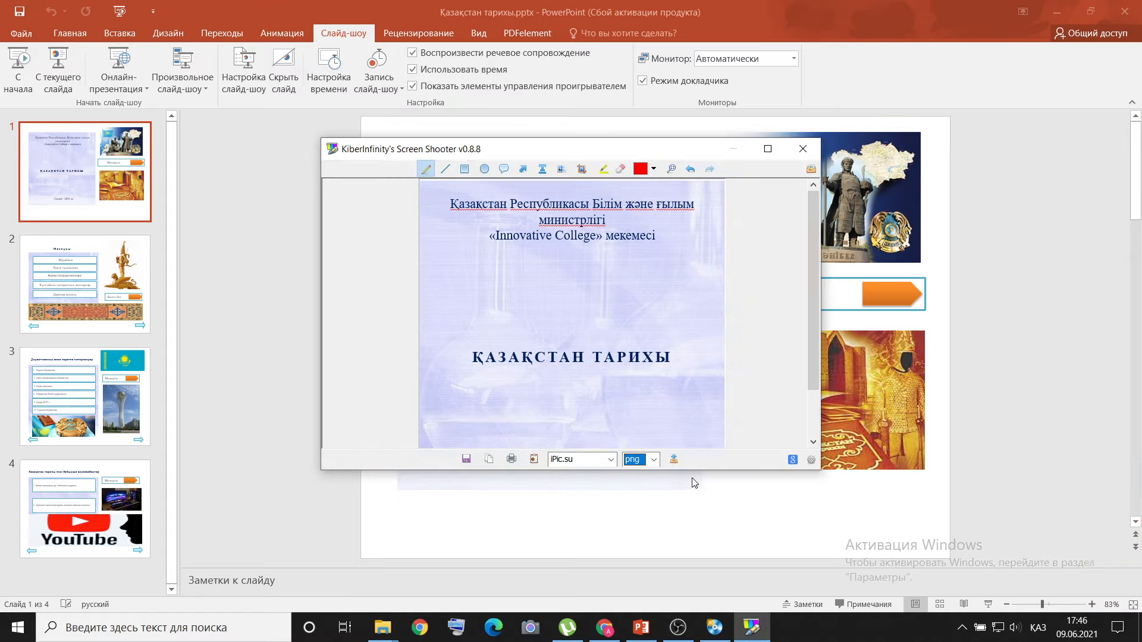
# Save the captured panel to the desktop as a PNG named 1 and close the capture window without uploading it.
pyautogui.click(464, 459)
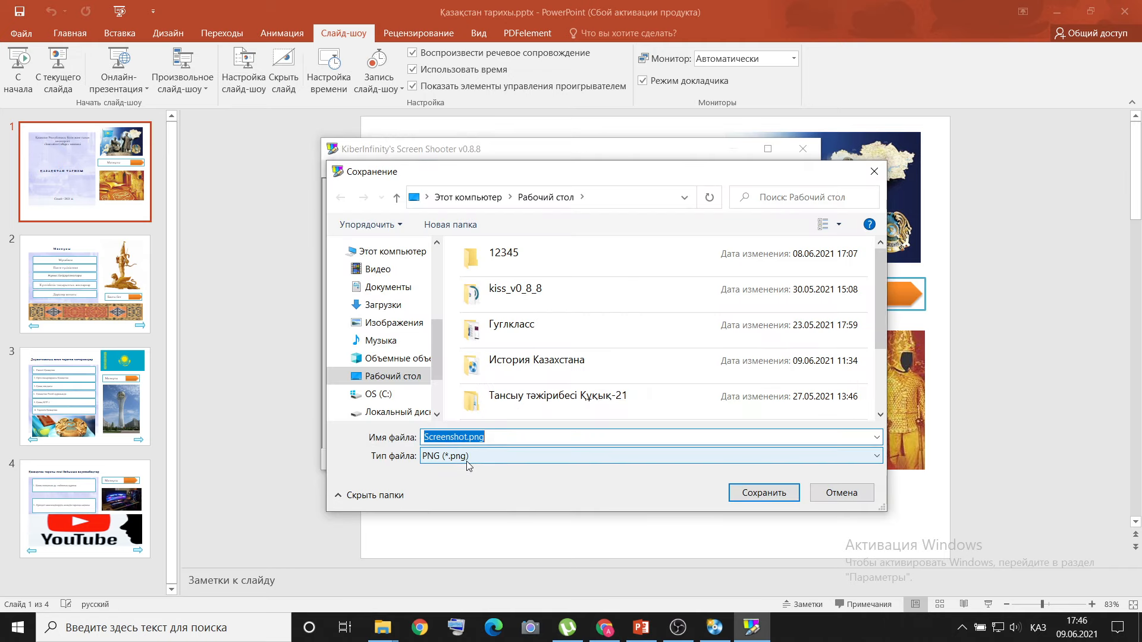
pyautogui.write('1')
pyautogui.click(432, 341)
pyautogui.moveTo(432, 340); pyautogui.dragTo(472, 230)
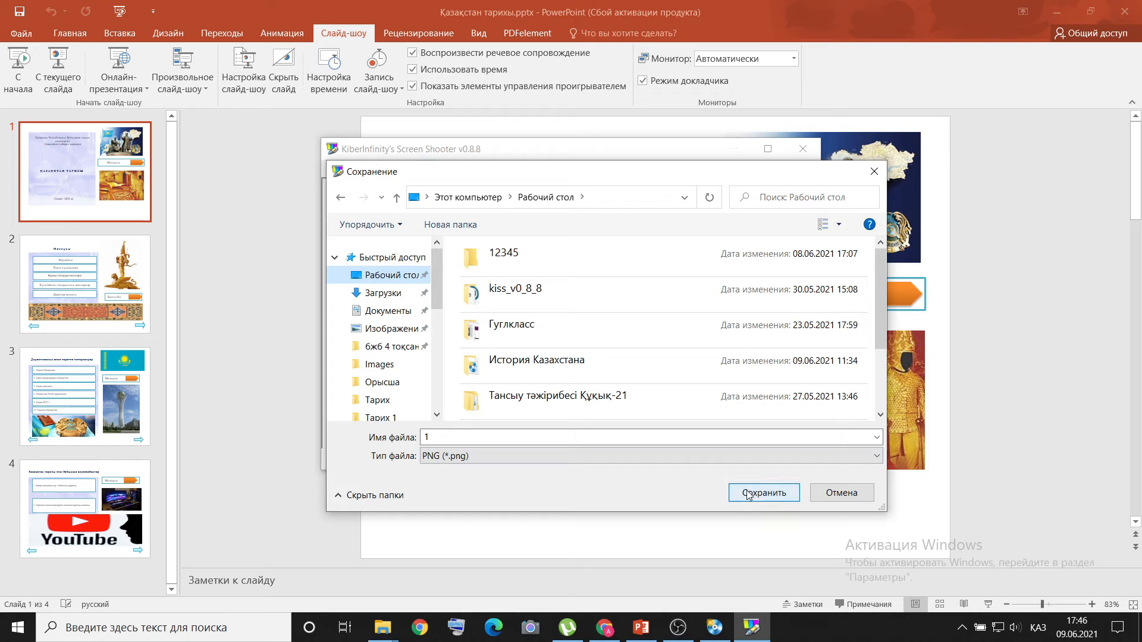
pyautogui.click(748, 495)
pyautogui.click(801, 156)
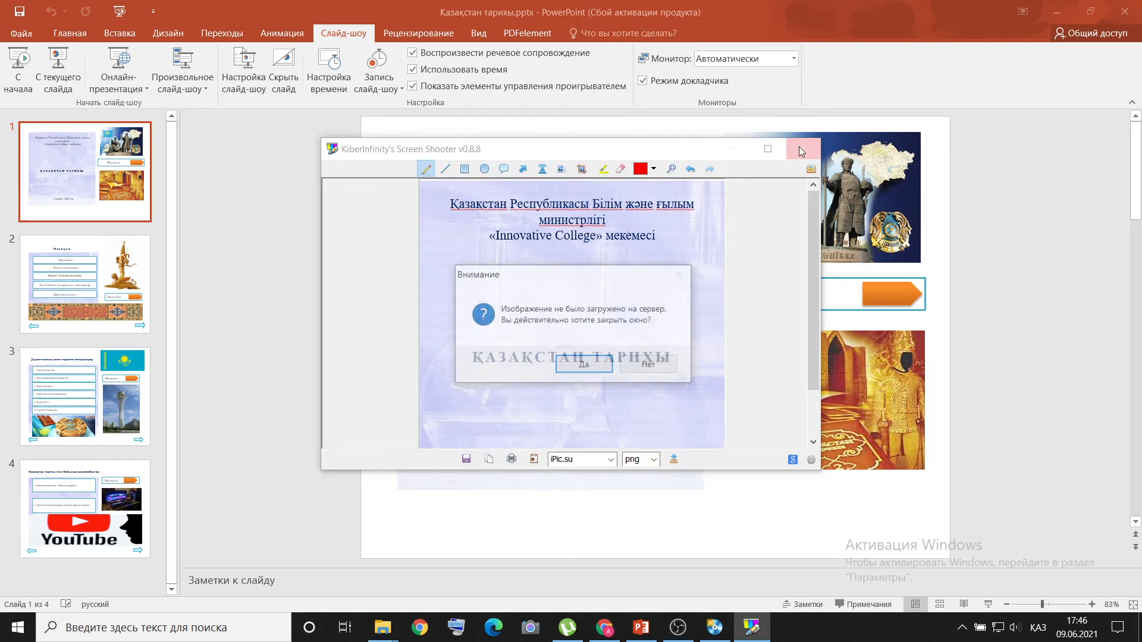
pyautogui.click(597, 368)
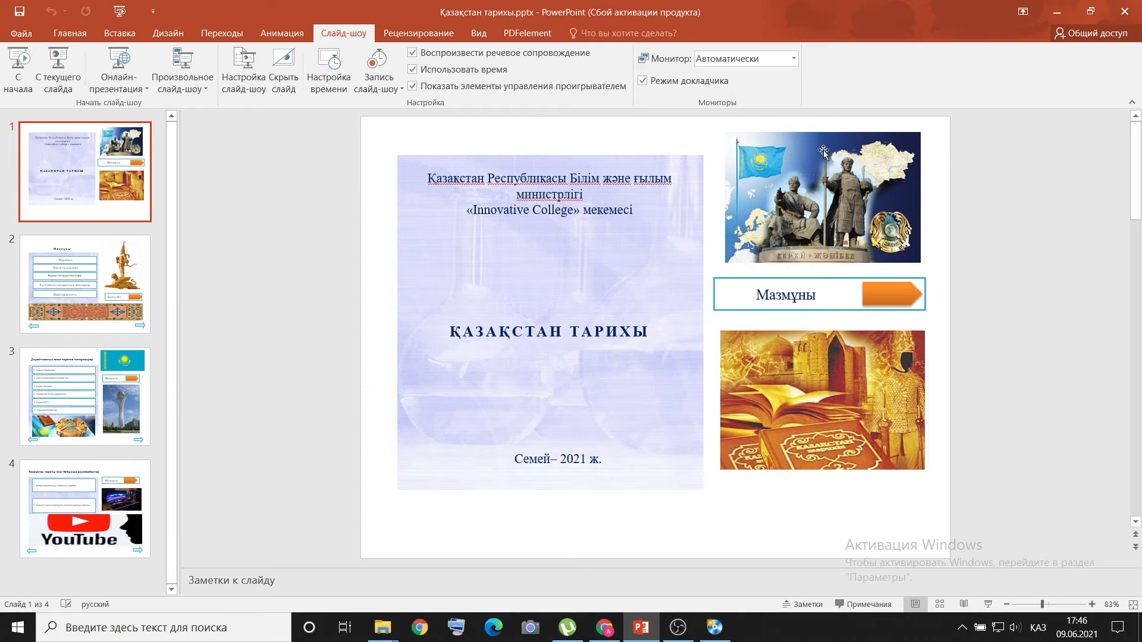
# Return to the Тарих 1 folder, maximize it, and view the heading images 7.png and 9.png.
pyautogui.click(1056, 12)
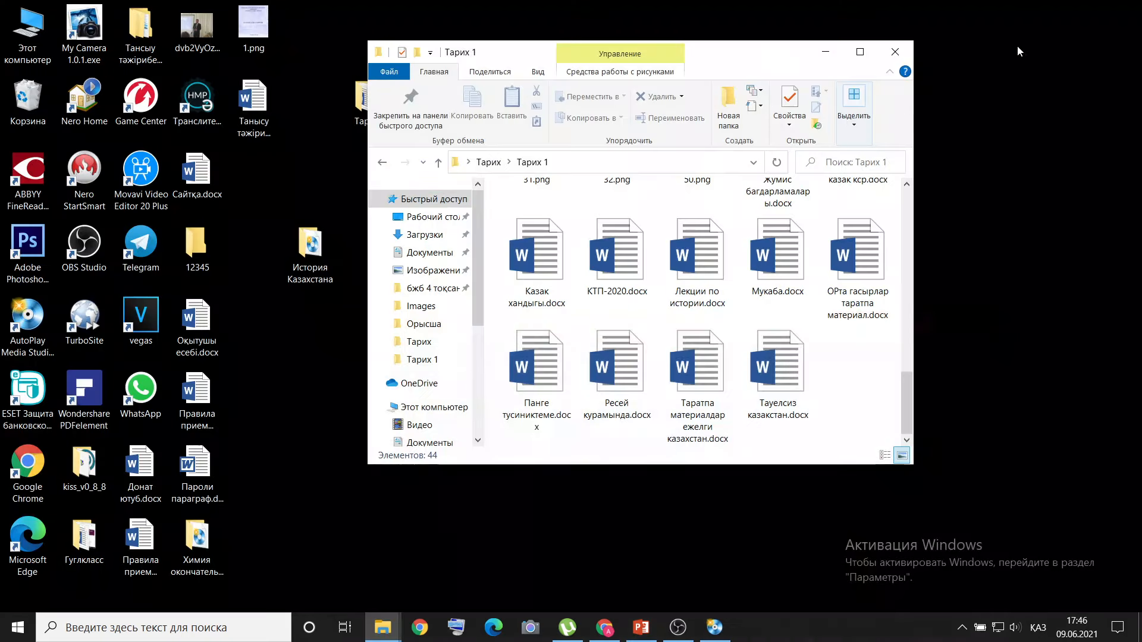
pyautogui.moveTo(906, 401); pyautogui.dragTo(906, 220)
pyautogui.click(859, 54)
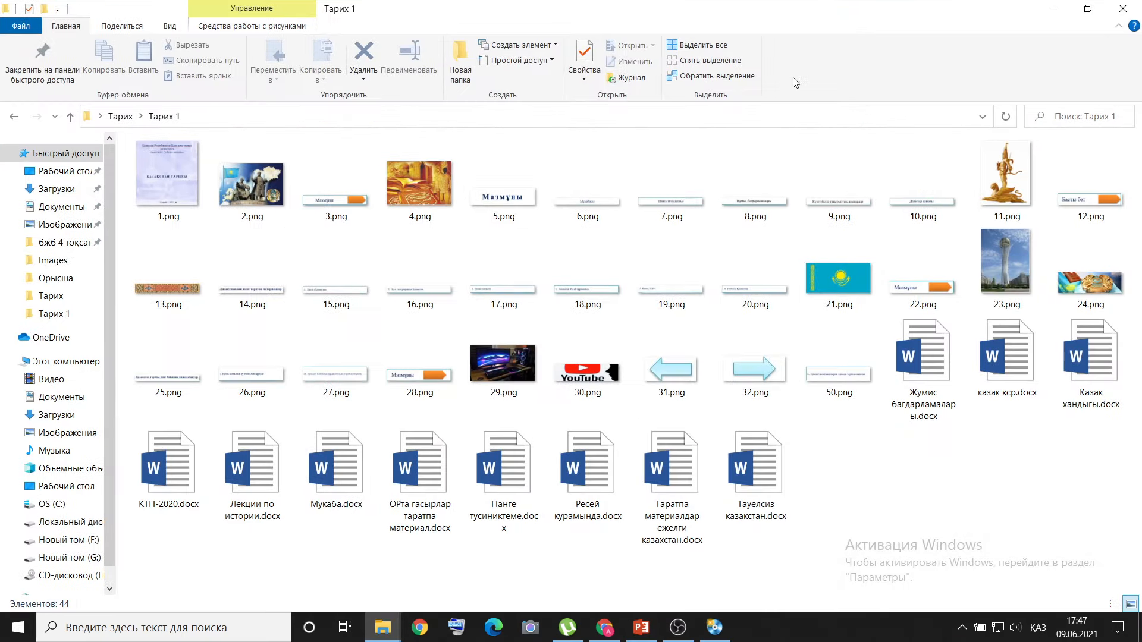
pyautogui.doubleClick(659, 203)
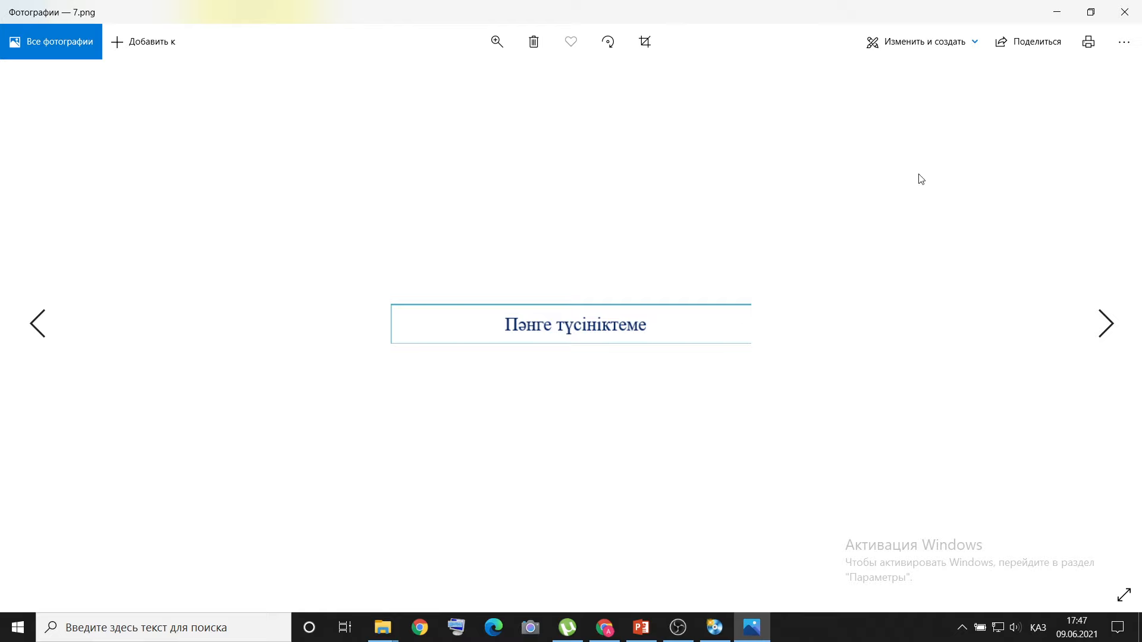
pyautogui.click(1124, 12)
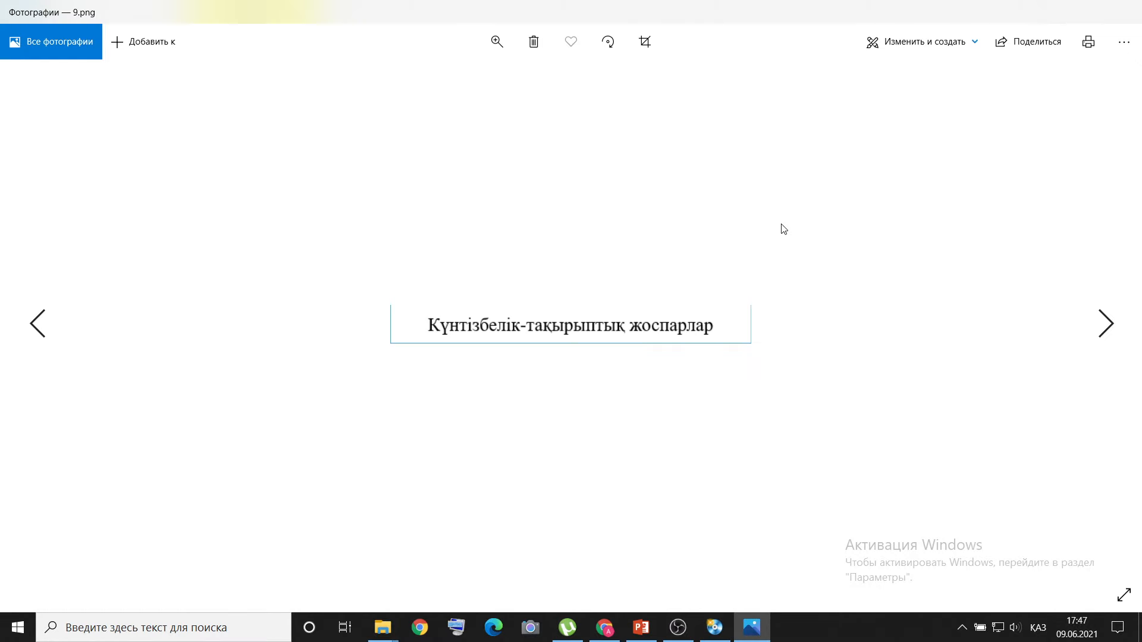
# Close the 9.png preview, switch to PowerPoint and view slide 2, Мазмұны, of the Қазақстан тарихы presentation.
pyautogui.click(1125, 11)
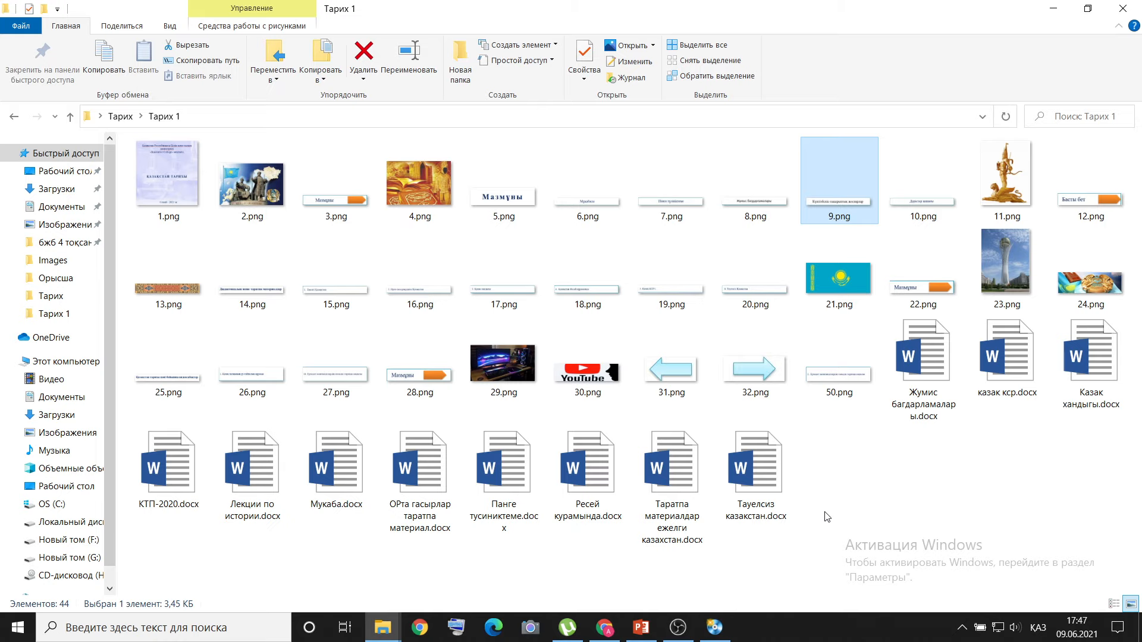
pyautogui.click(641, 628)
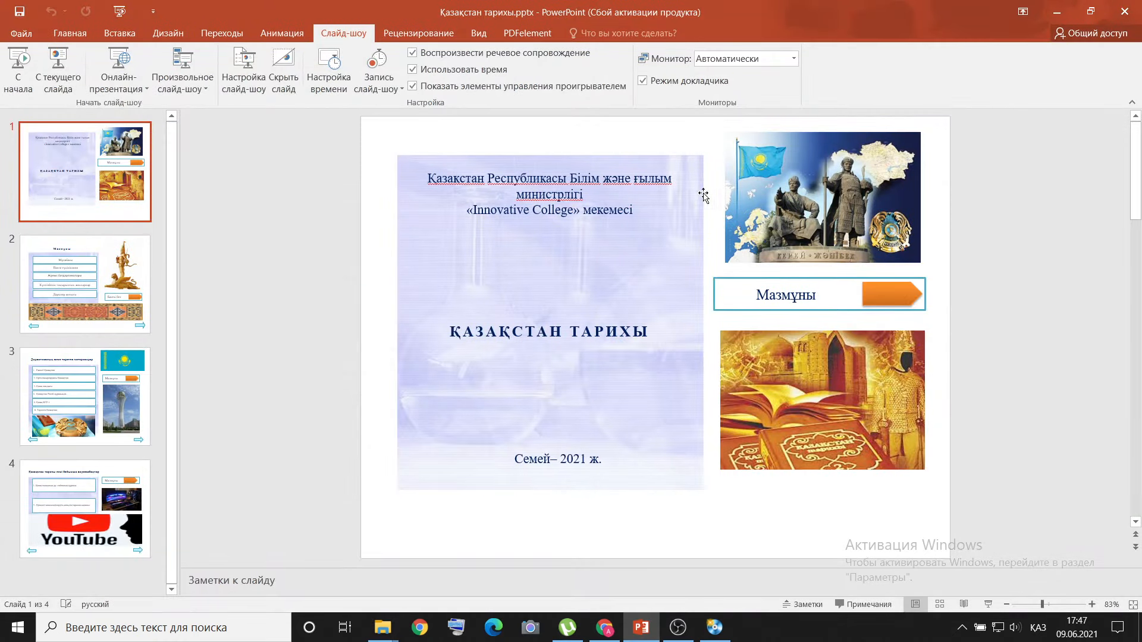
pyautogui.click(76, 301)
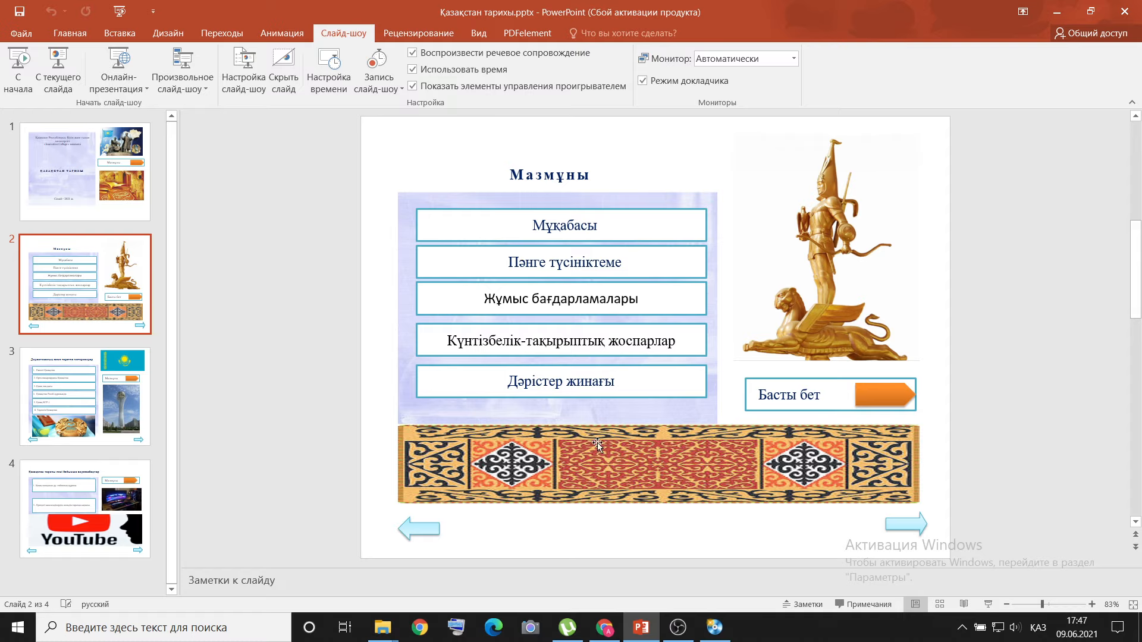
# Switch to AutoPlay Media Studio and insert the image 1.png from the Тарих 1 folder on the Басты бет page.
pyautogui.click(713, 628)
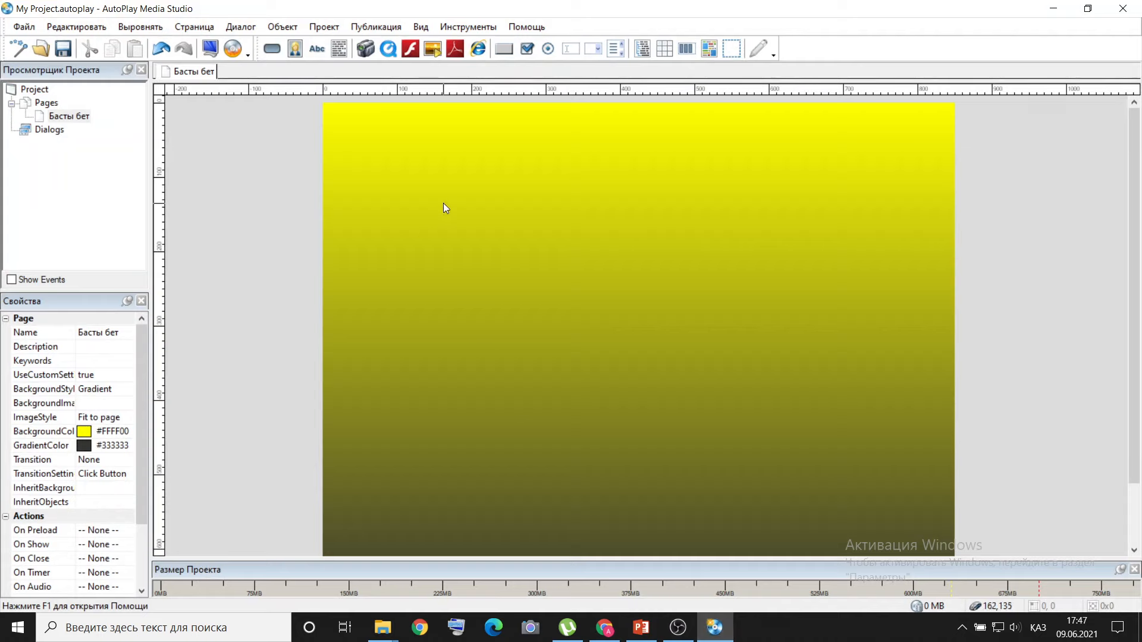
pyautogui.click(283, 27)
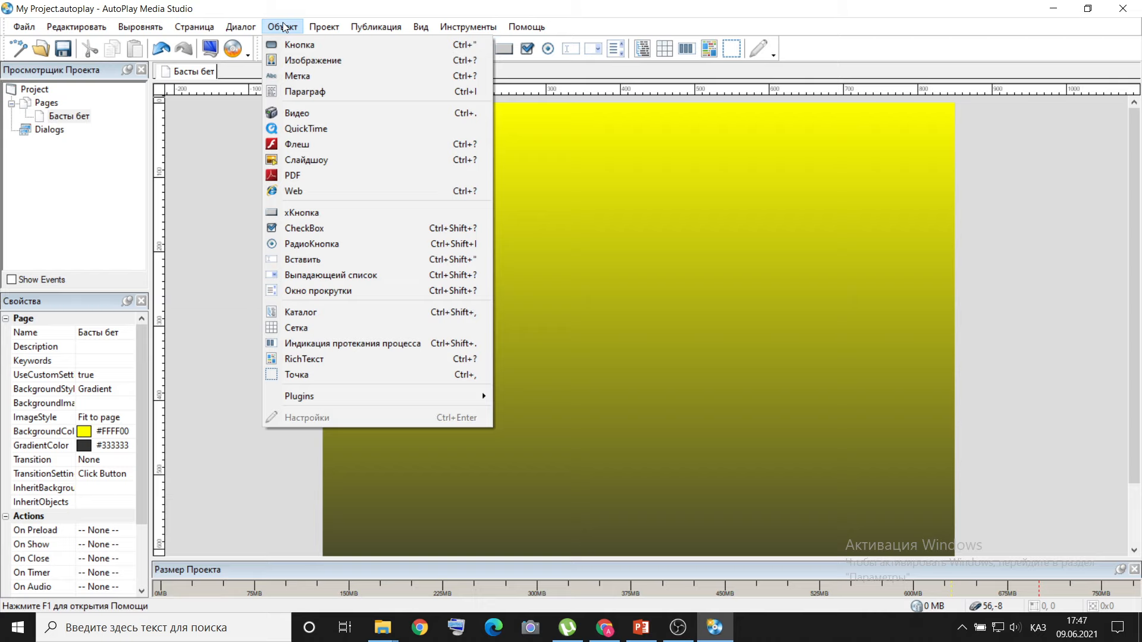
pyautogui.click(299, 63)
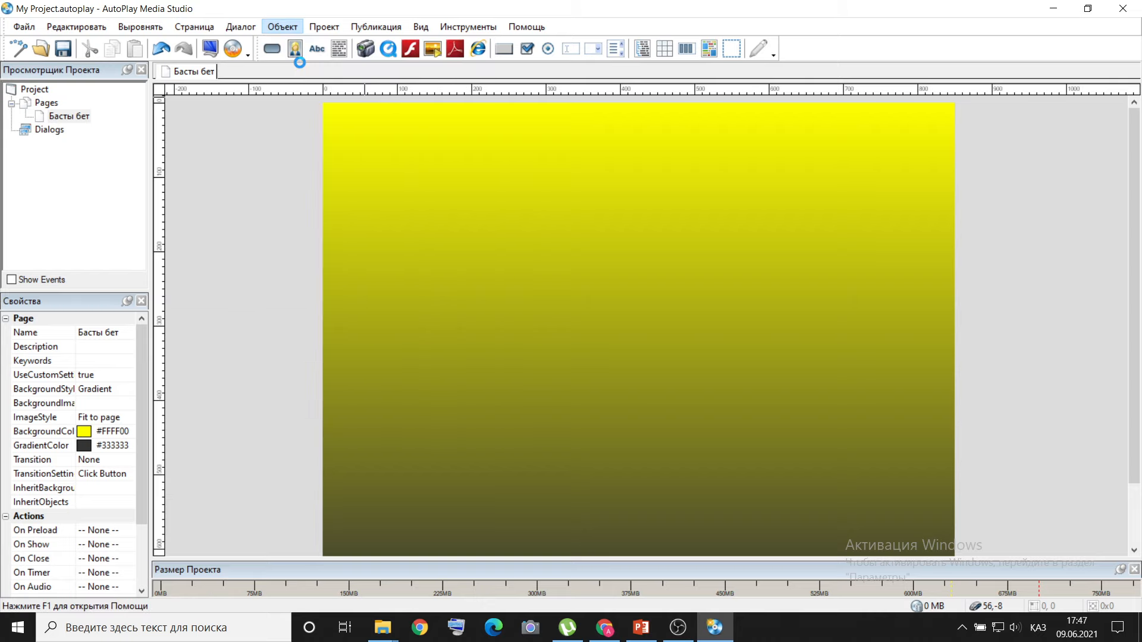
pyautogui.click(374, 218)
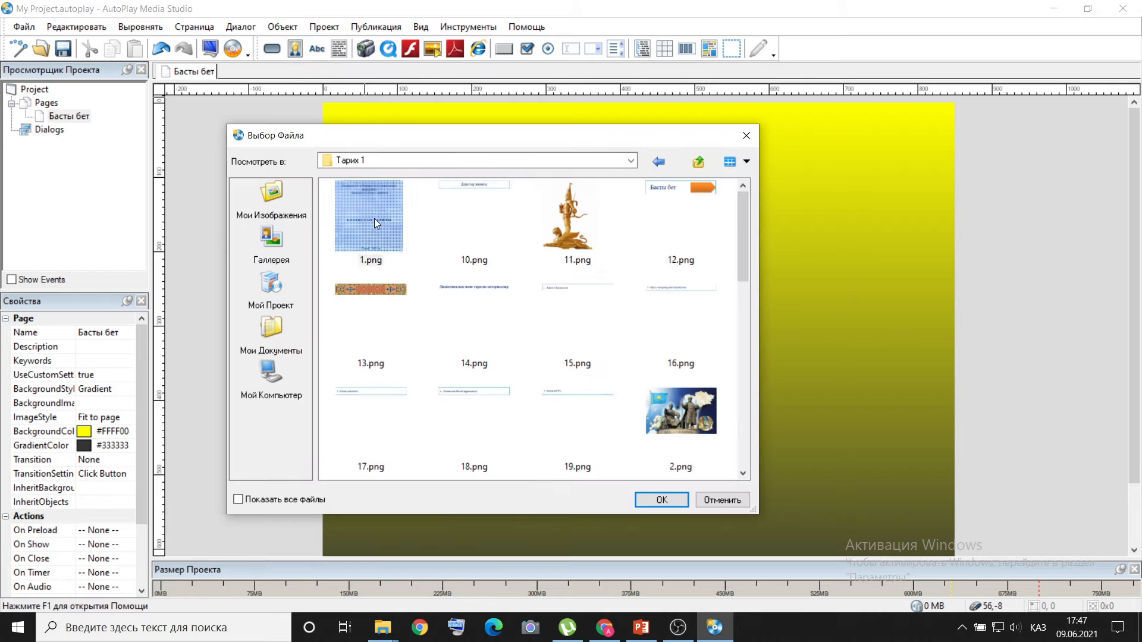
pyautogui.click(659, 502)
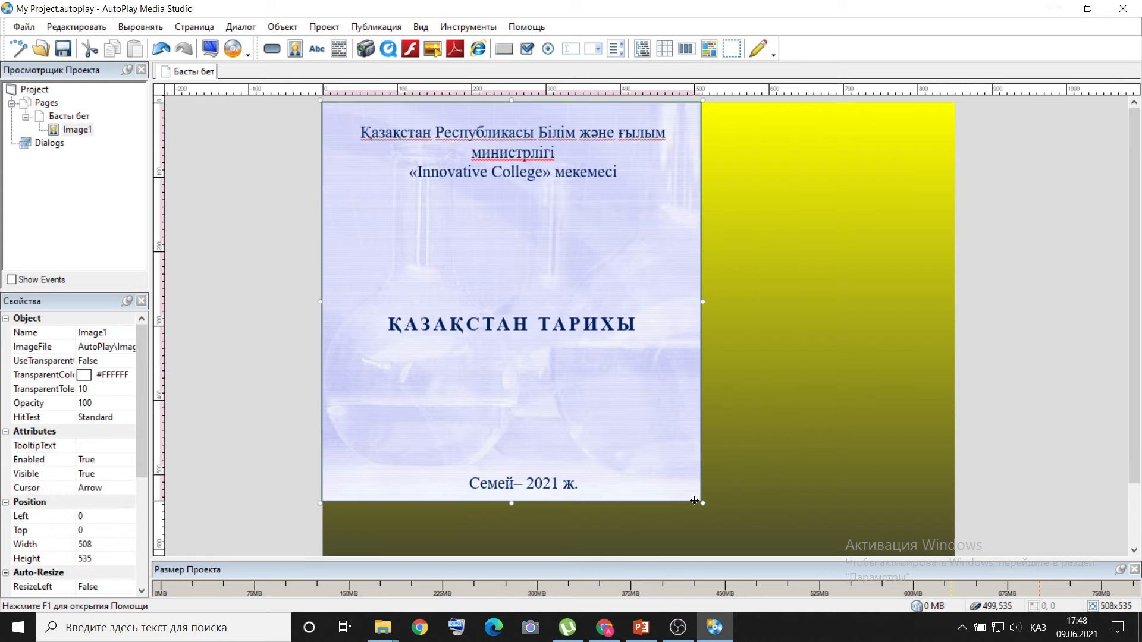
# Enlarge the inserted title image proportionally to about 522 × 550 pixels.
pyautogui.click(703, 511)
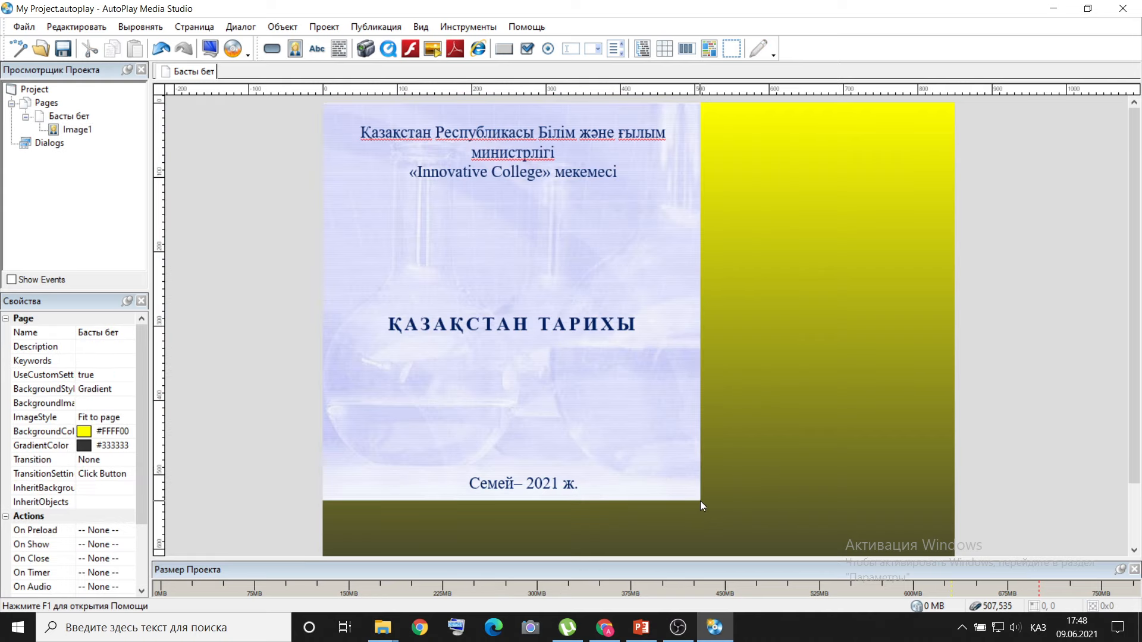
pyautogui.click(700, 500)
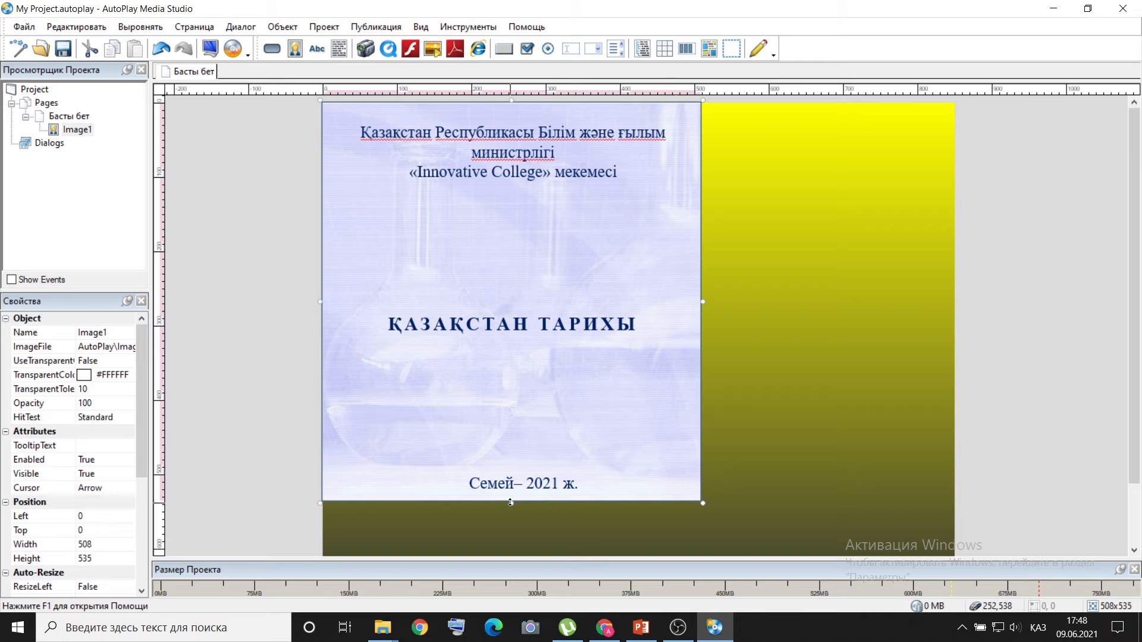
pyautogui.click(512, 505)
pyautogui.click(512, 497)
pyautogui.moveTo(511, 504); pyautogui.dragTo(512, 514)
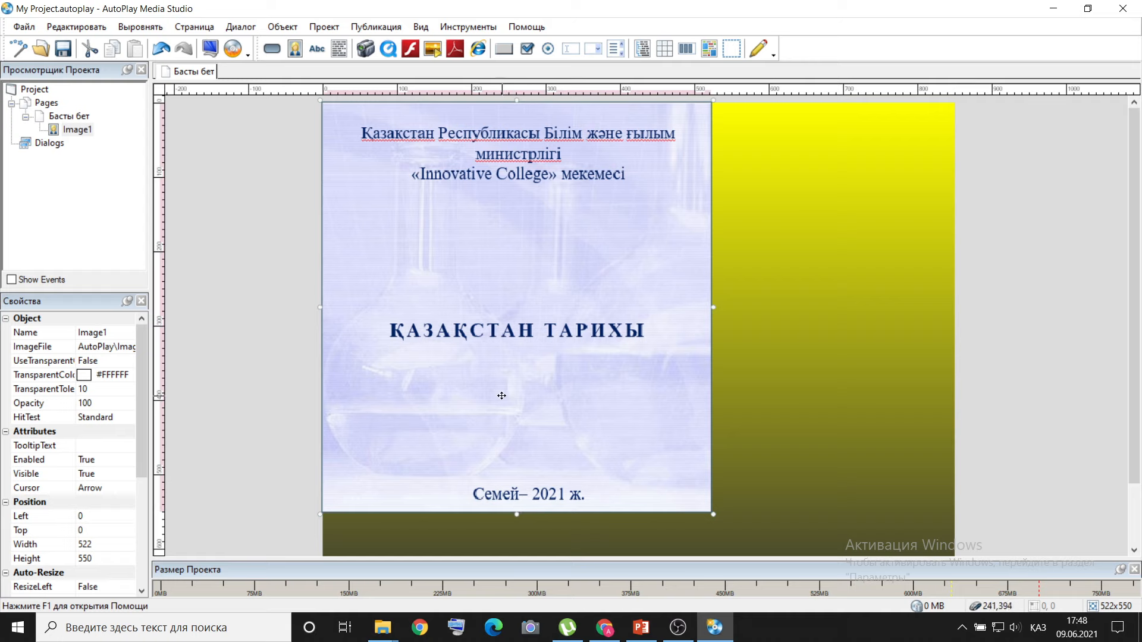
# Glance at slide 2 in PowerPoint, then insert the statue image 11.png beside the title image, at about left 534, top 0.
pyautogui.click(641, 627)
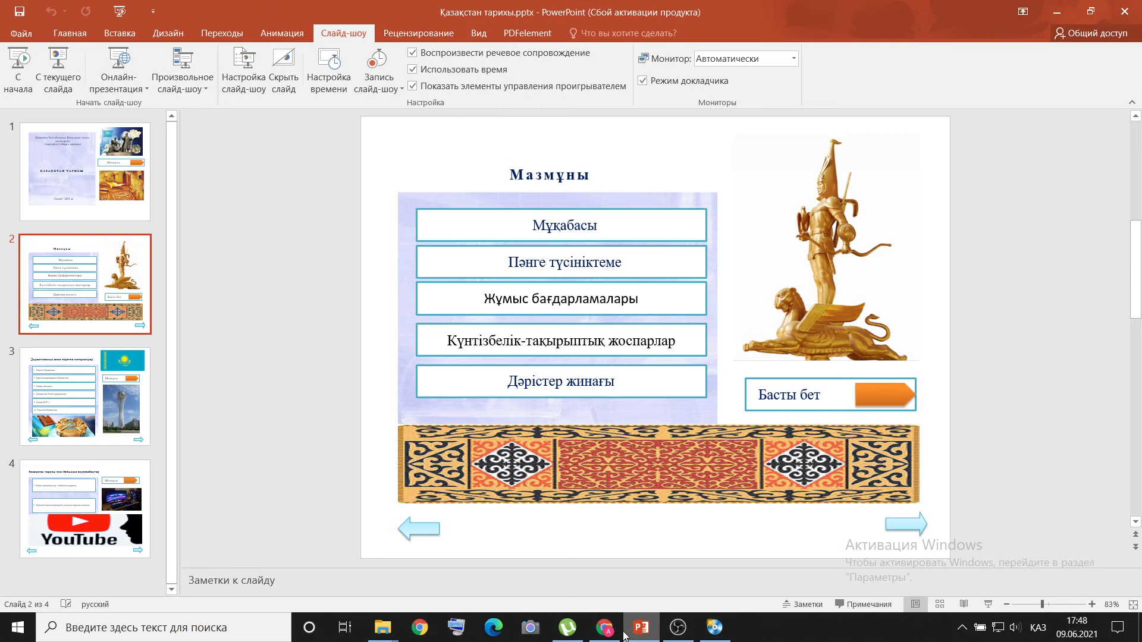
pyautogui.click(642, 631)
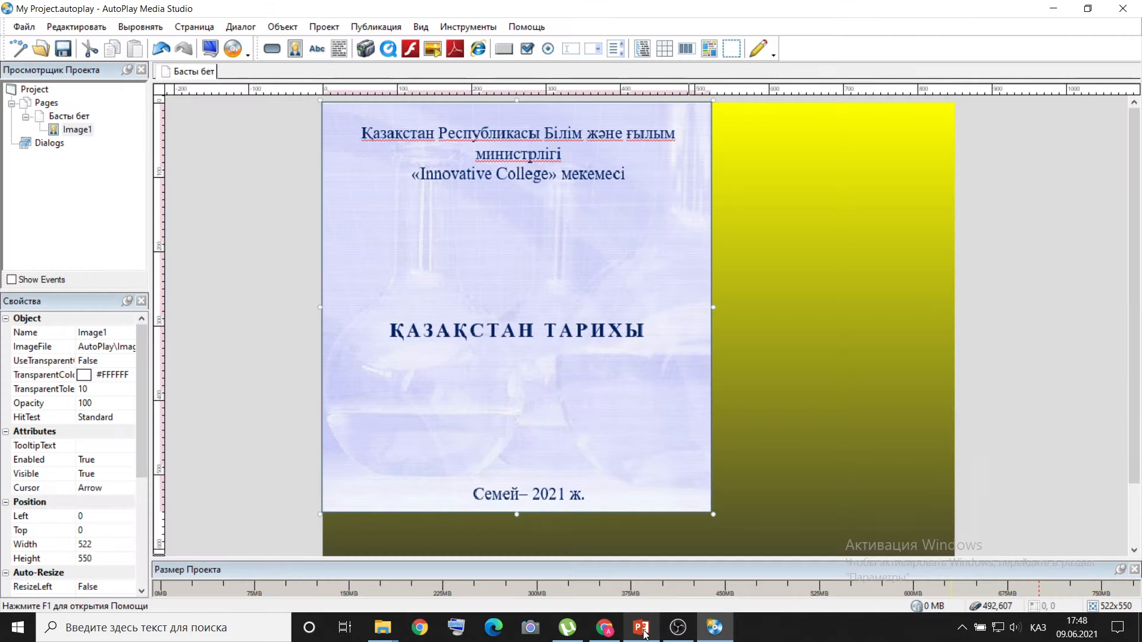
pyautogui.click(714, 629)
pyautogui.click(714, 629)
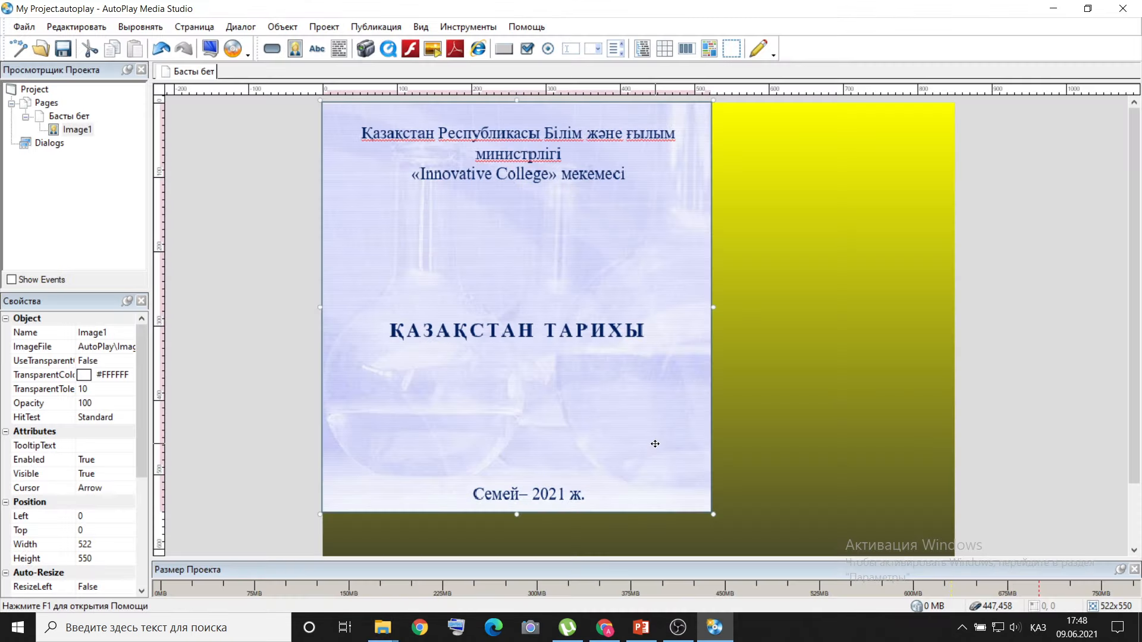
pyautogui.click(282, 26)
pyautogui.click(298, 57)
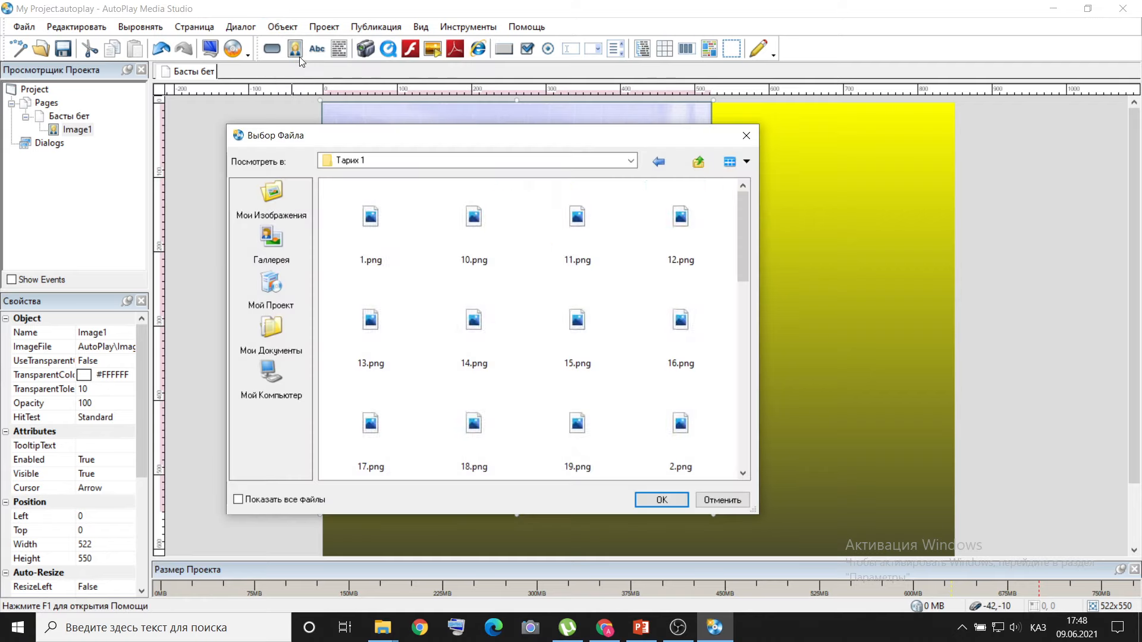
pyautogui.click(568, 232)
pyautogui.doubleClick(568, 232)
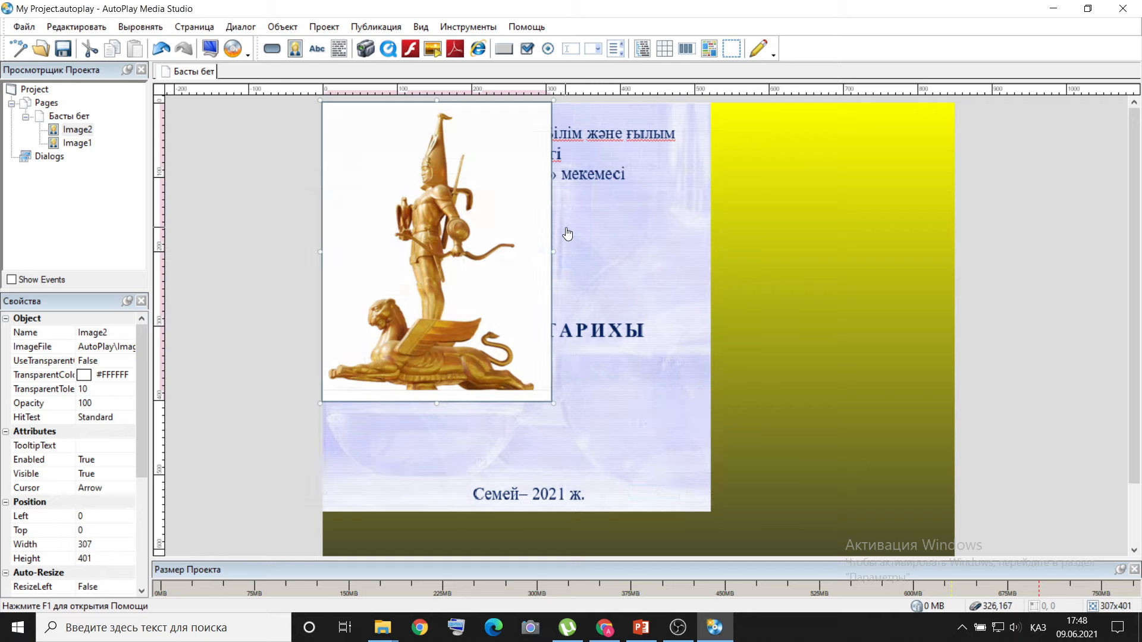
pyautogui.moveTo(457, 197); pyautogui.dragTo(854, 197)
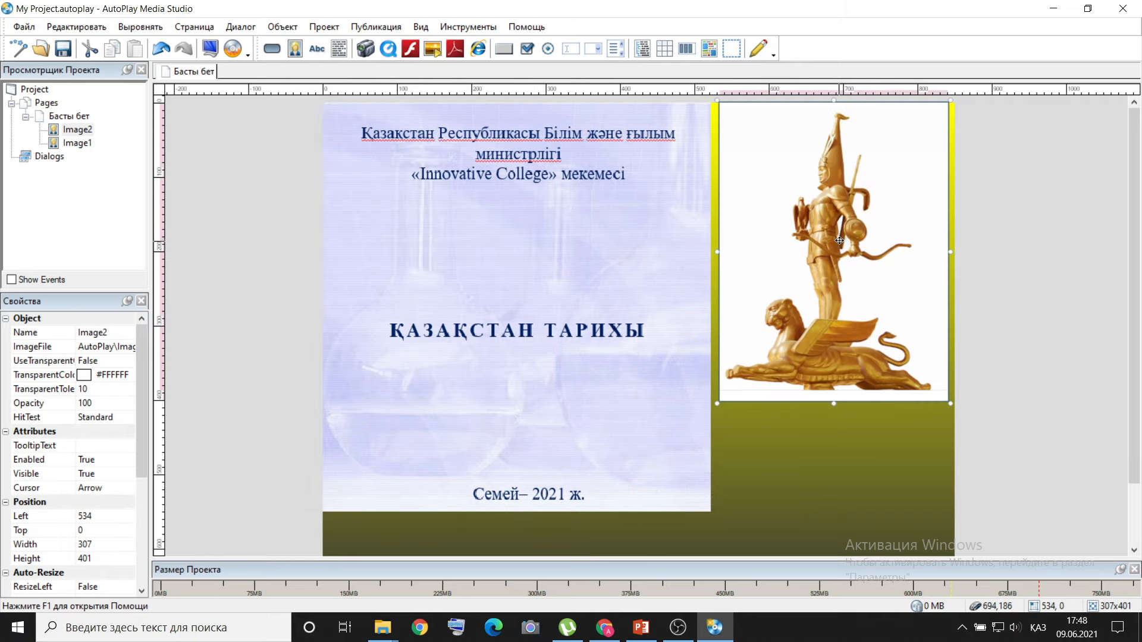
# Check slide 2 in PowerPoint again, insert the Басты бет button image 12.png, and place it beneath the statue at about left 545, top 412.
pyautogui.click(647, 638)
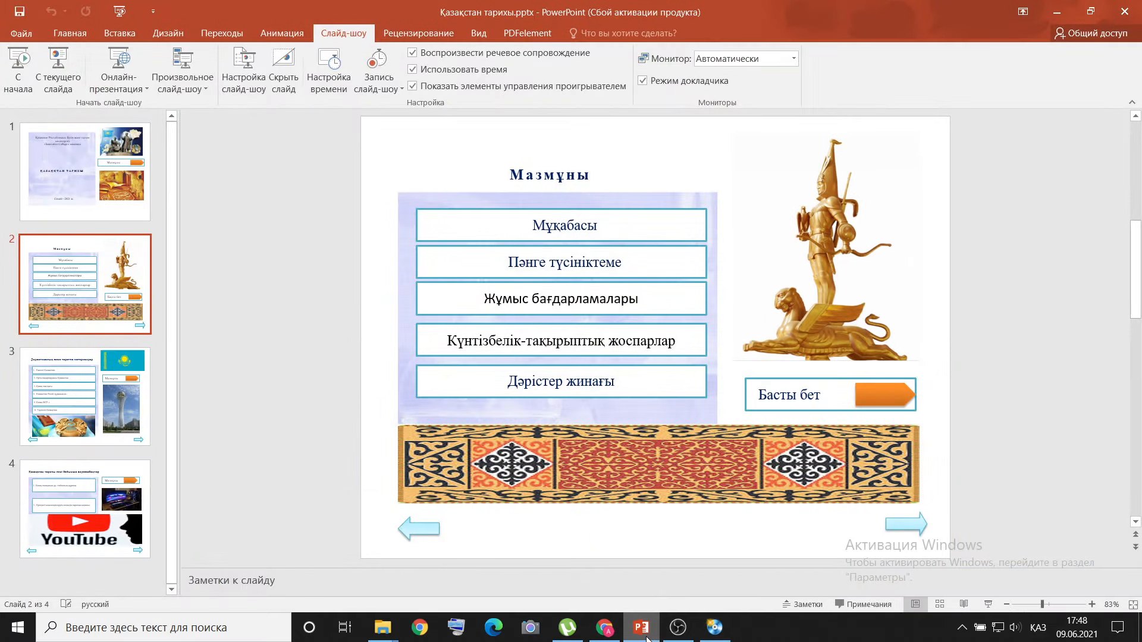
pyautogui.click(647, 638)
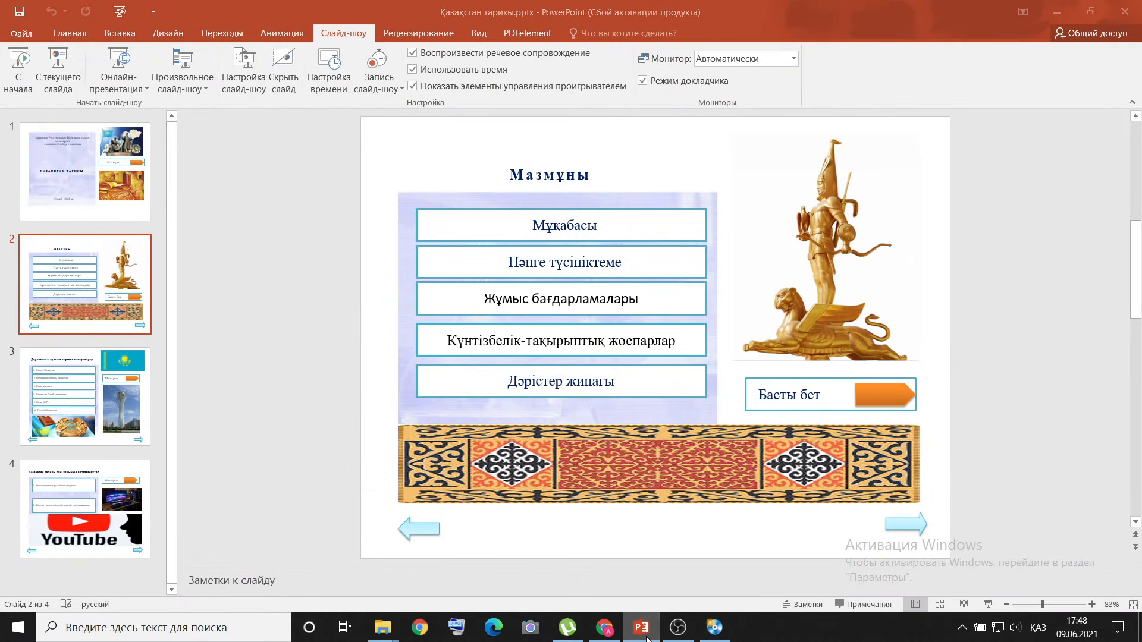
pyautogui.click(714, 633)
pyautogui.click(715, 633)
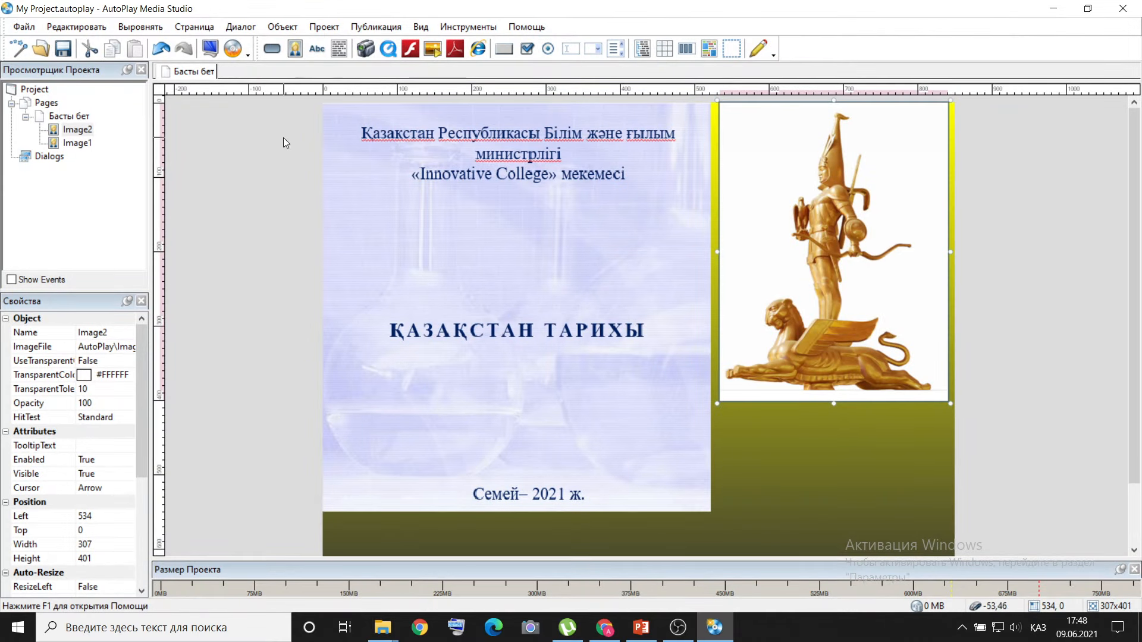
pyautogui.click(282, 27)
pyautogui.click(298, 59)
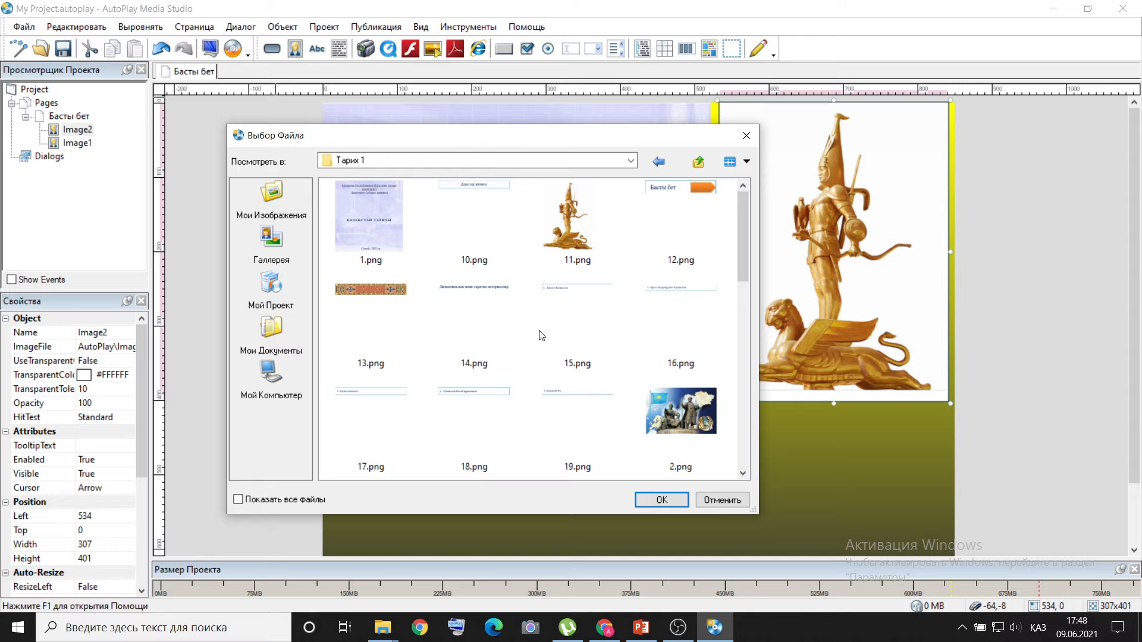
pyautogui.click(387, 298)
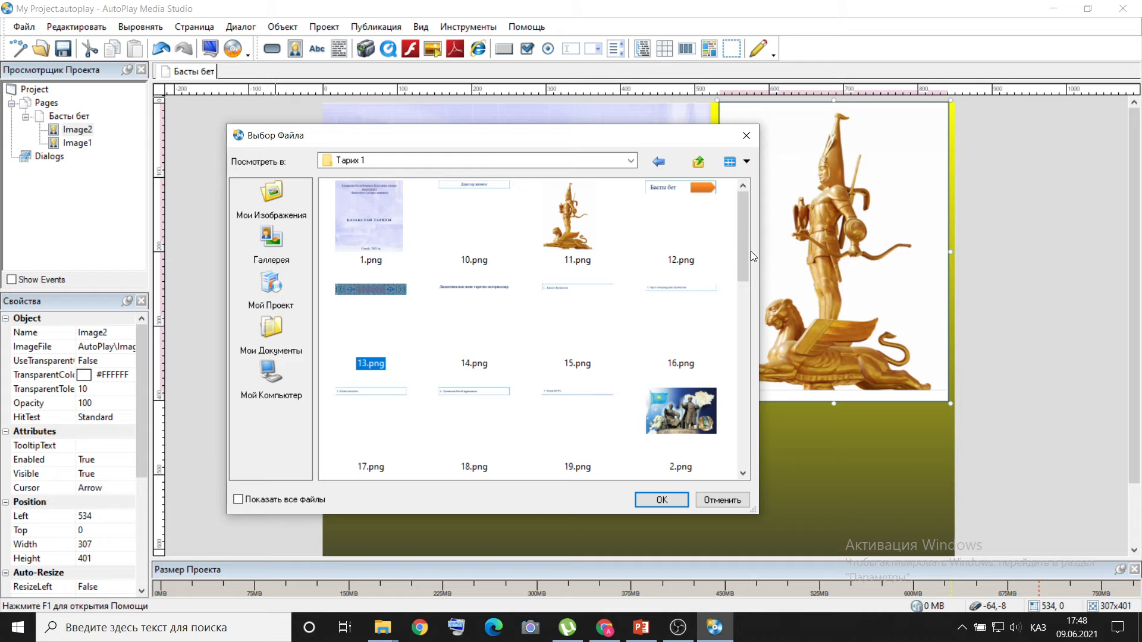
pyautogui.click(670, 198)
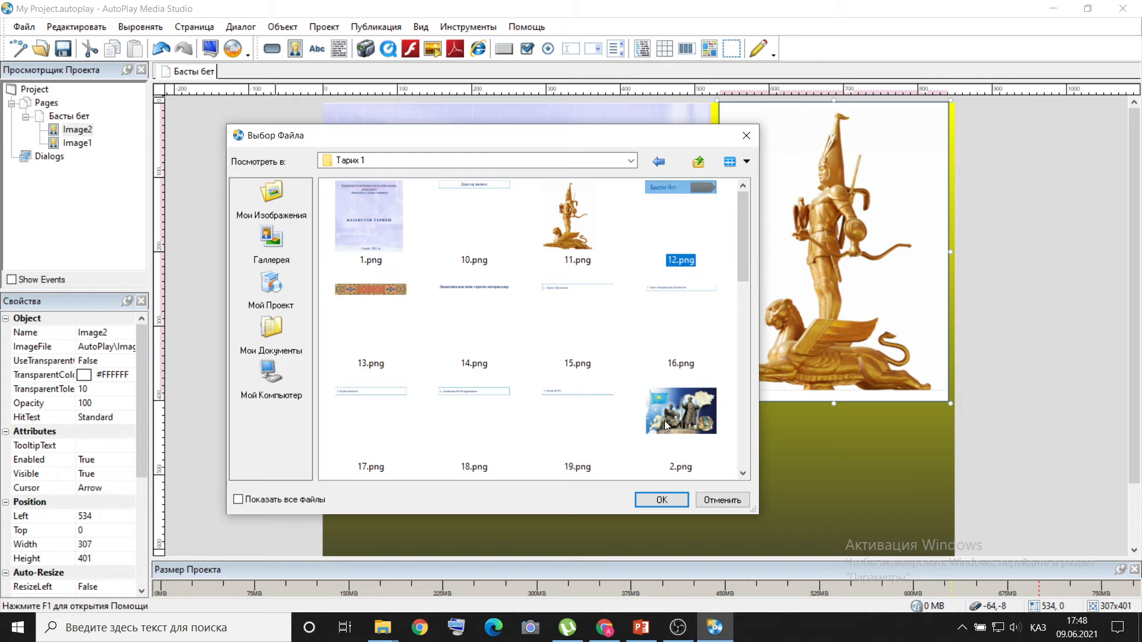
pyautogui.click(658, 500)
pyautogui.moveTo(399, 122); pyautogui.dragTo(805, 428)
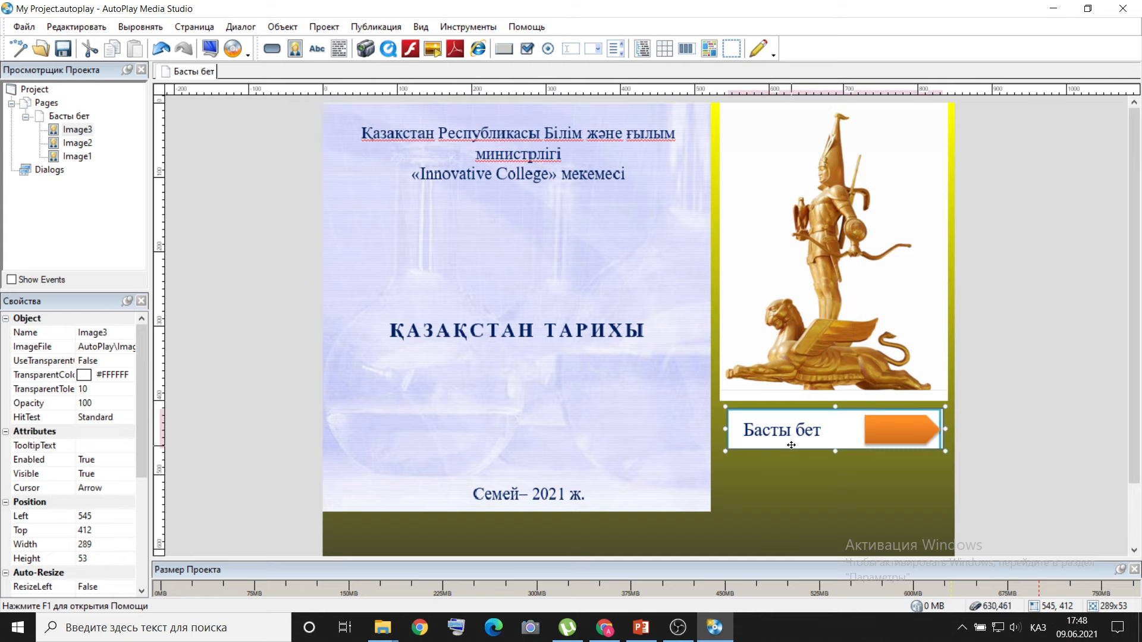
# Compare the page with slides 1 and 2 in PowerPoint, and delete the Қазақстан тарихы title image from the Басты бет page.
pyautogui.click(652, 628)
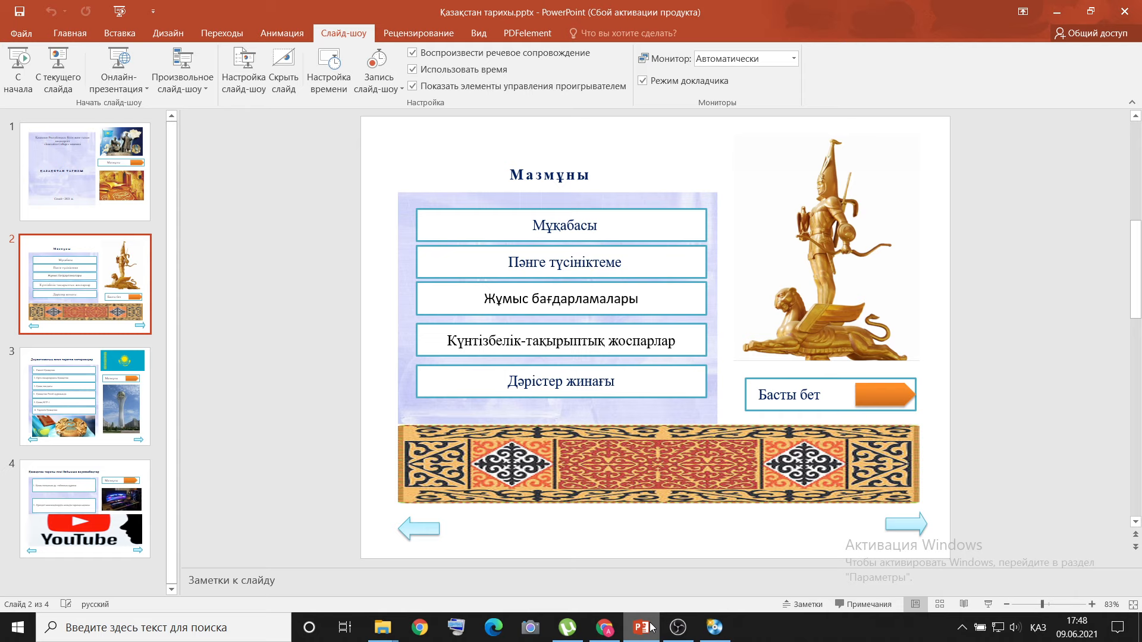
pyautogui.click(651, 628)
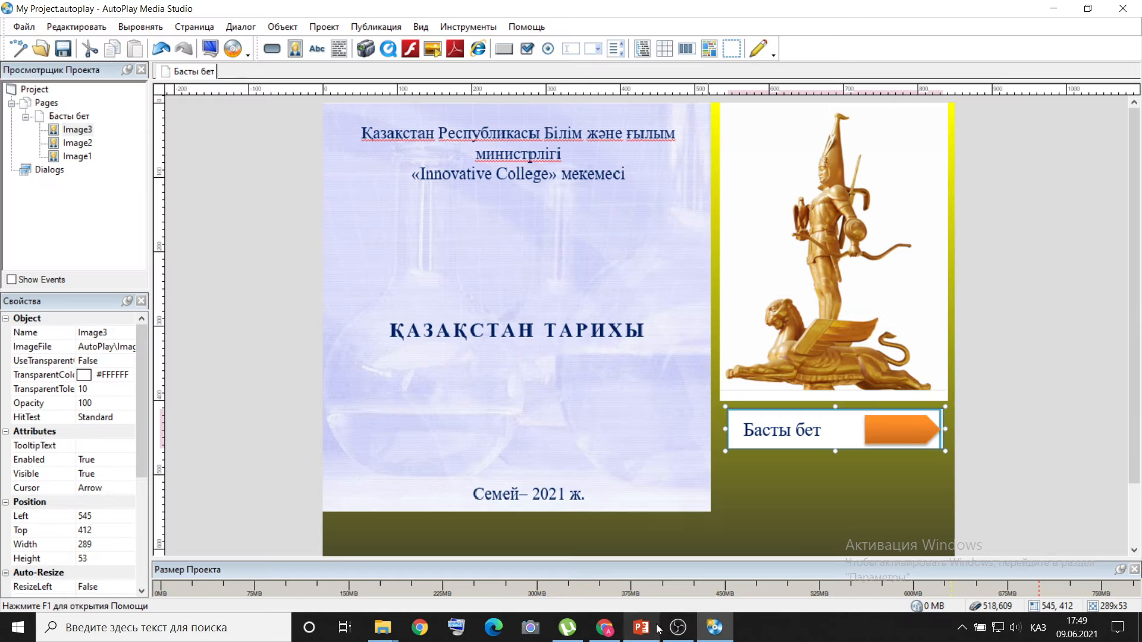
pyautogui.moveTo(718, 633)
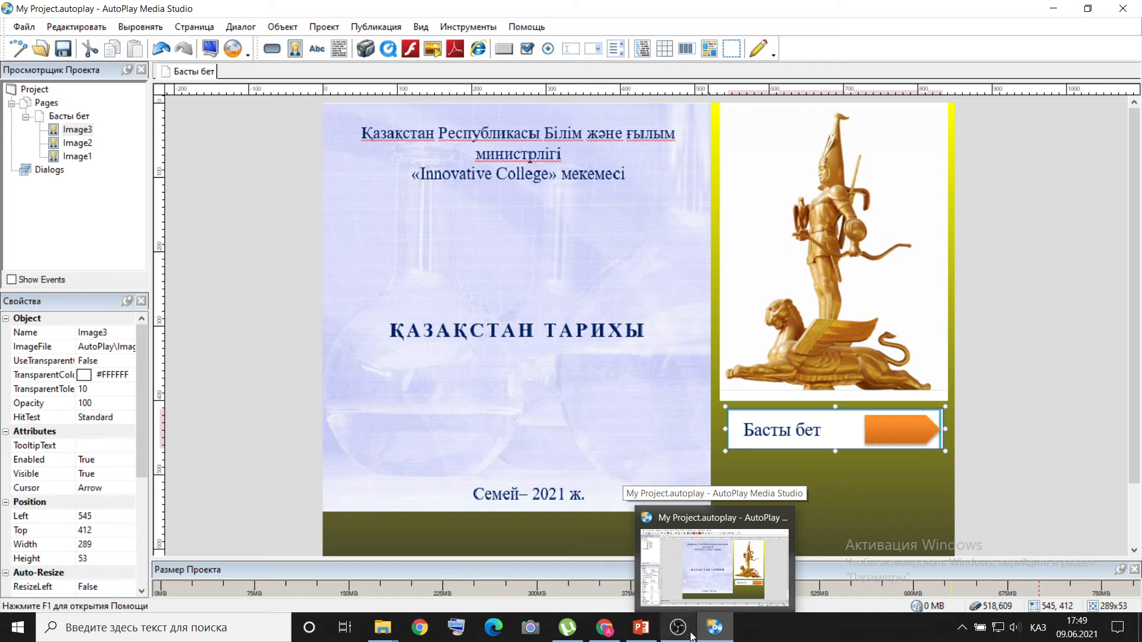
pyautogui.click(641, 628)
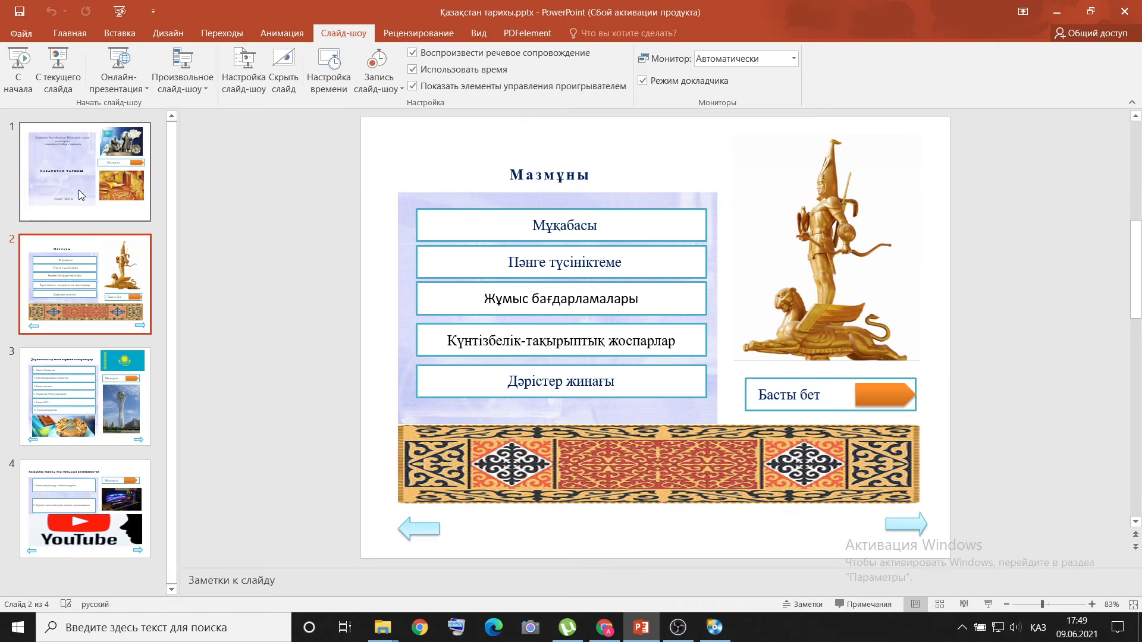
pyautogui.click(86, 198)
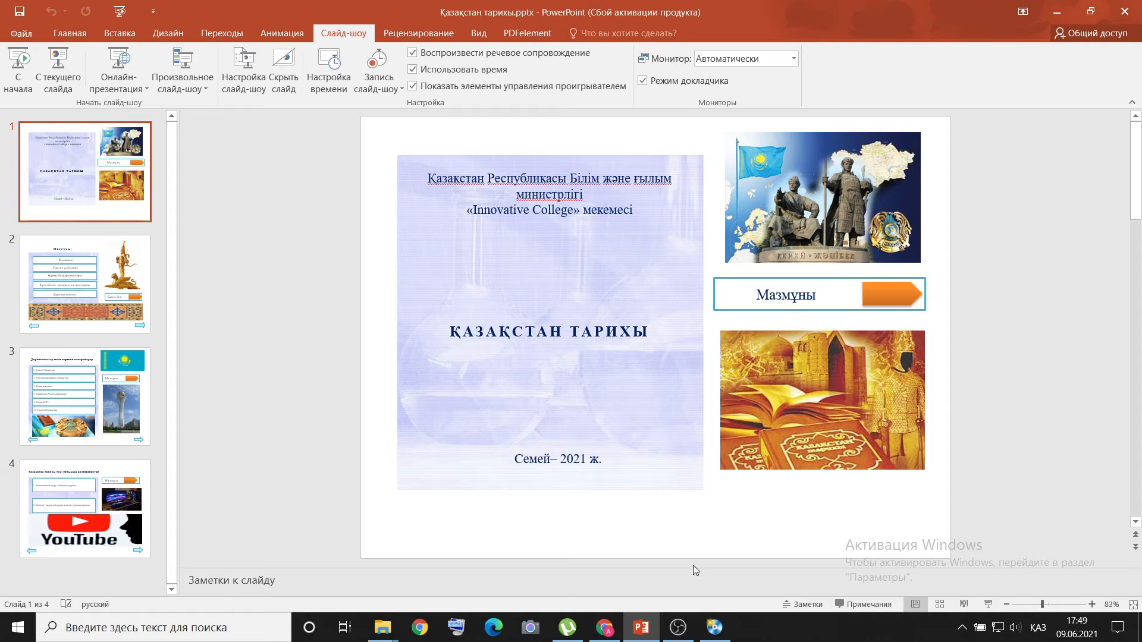
pyautogui.moveTo(726, 629)
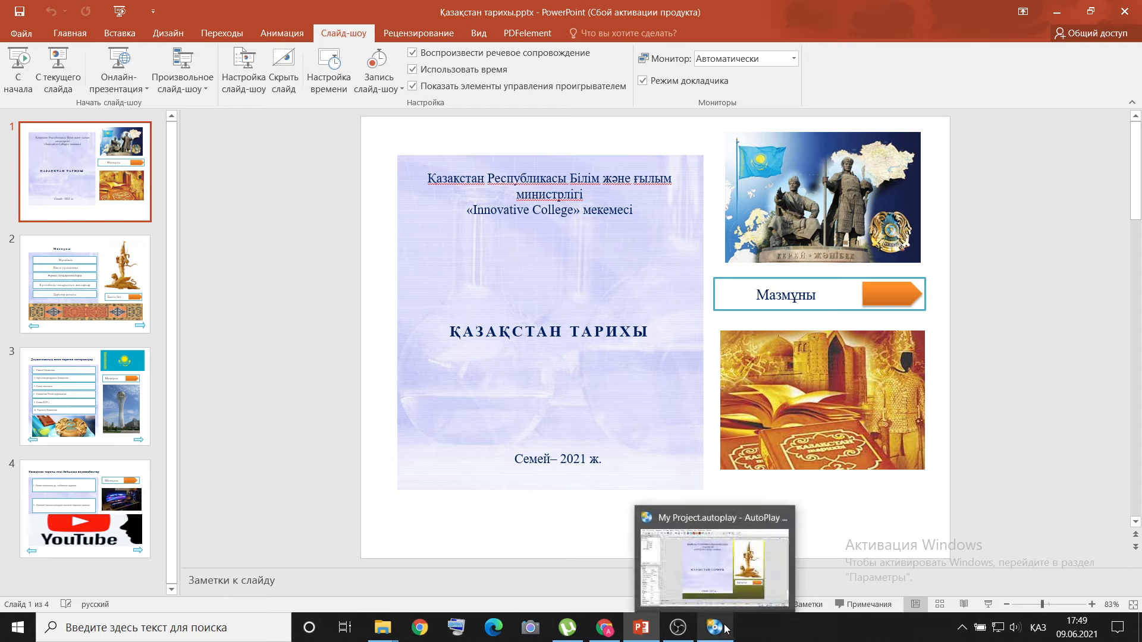
pyautogui.click(147, 309)
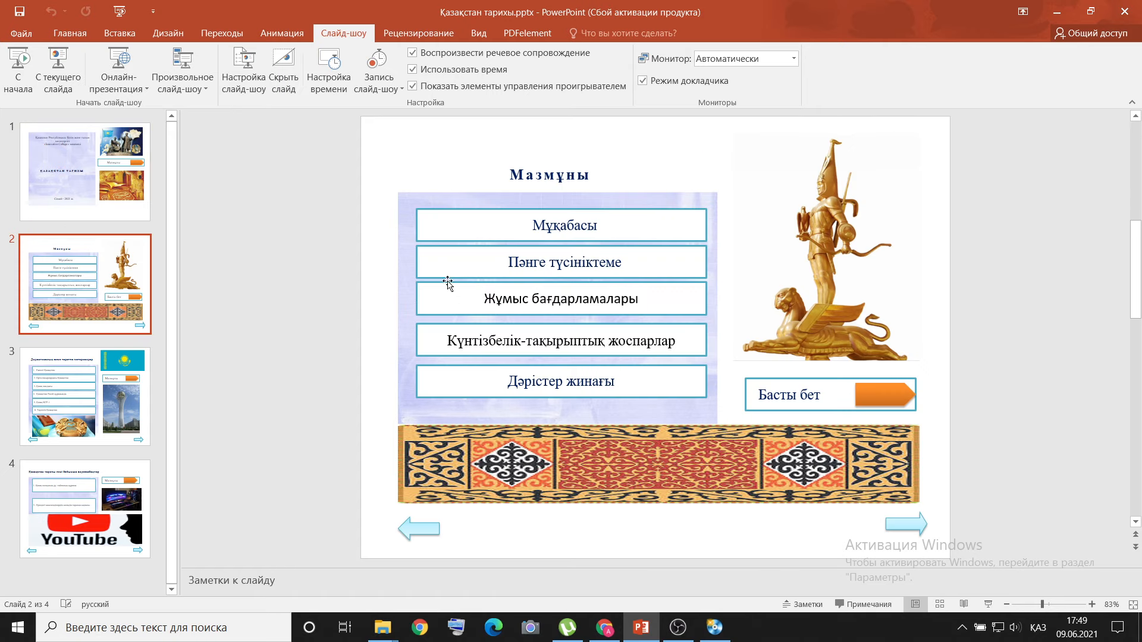
pyautogui.click(714, 628)
pyautogui.press('Delete')
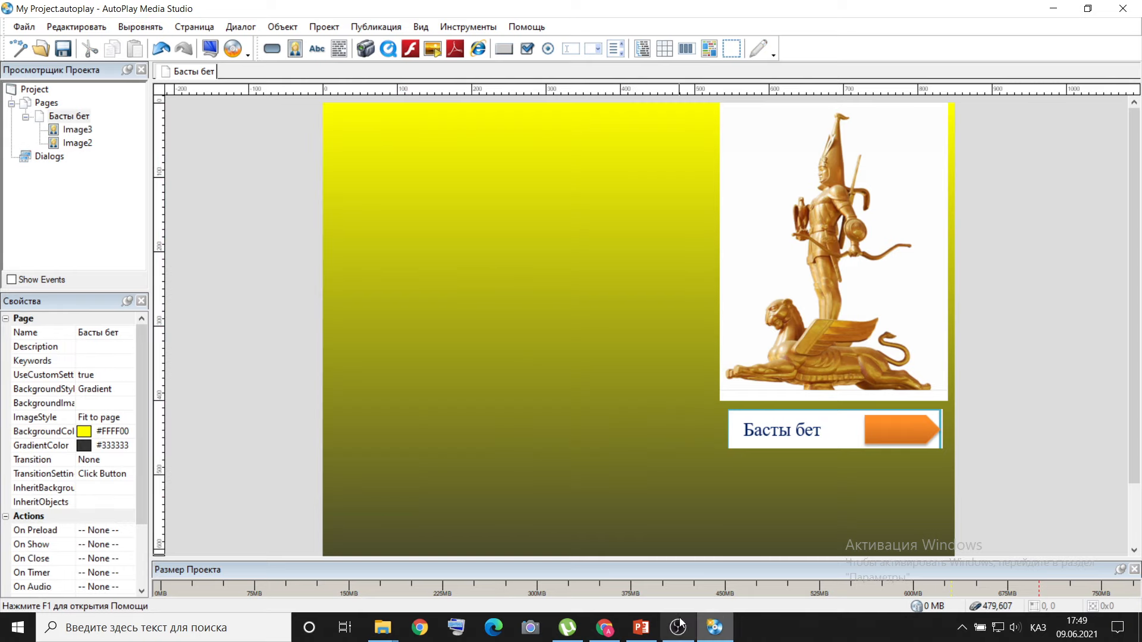
# Check slide 2 in PowerPoint, insert the ornament image 13.png at left 0, top 478, and resize it proportionally to about 850 × 129 pixels.
pyautogui.click(641, 627)
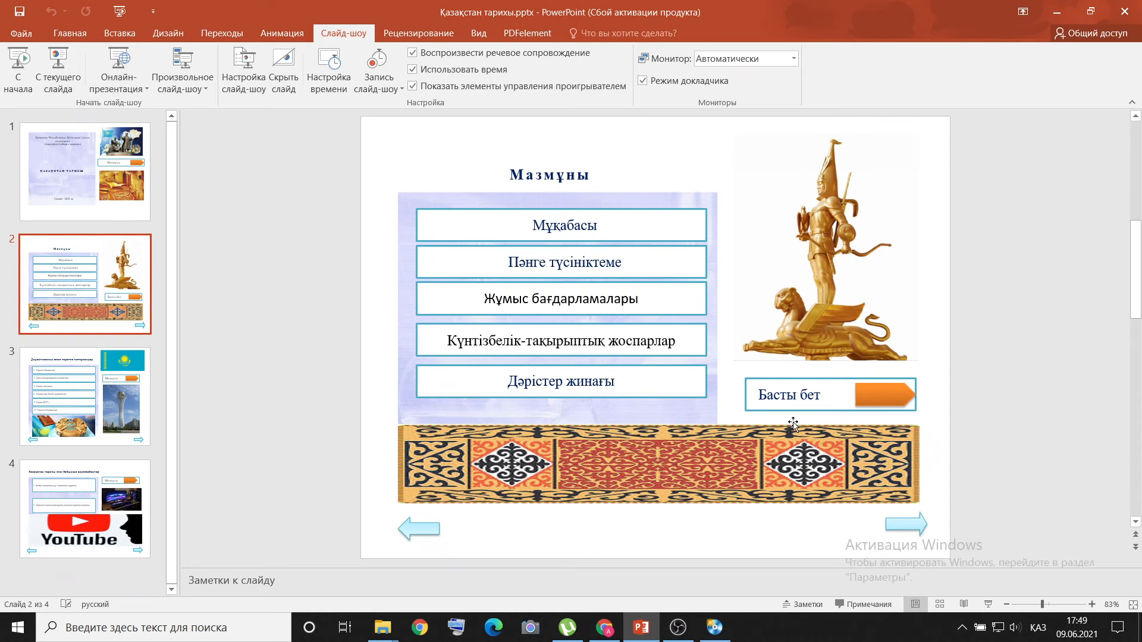
pyautogui.click(714, 628)
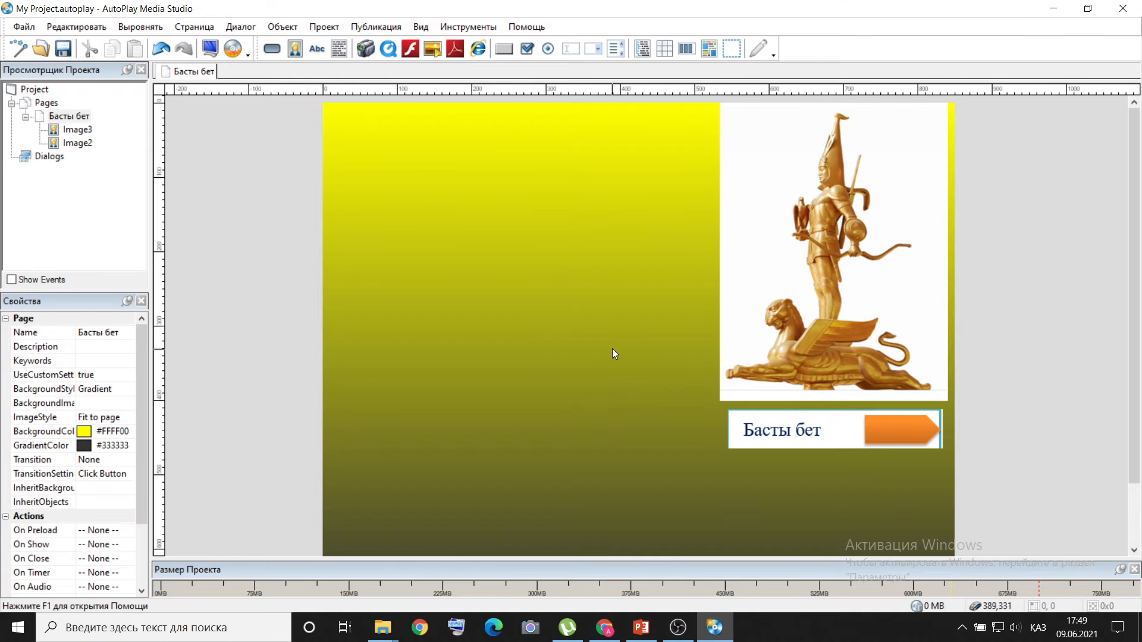
pyautogui.click(283, 27)
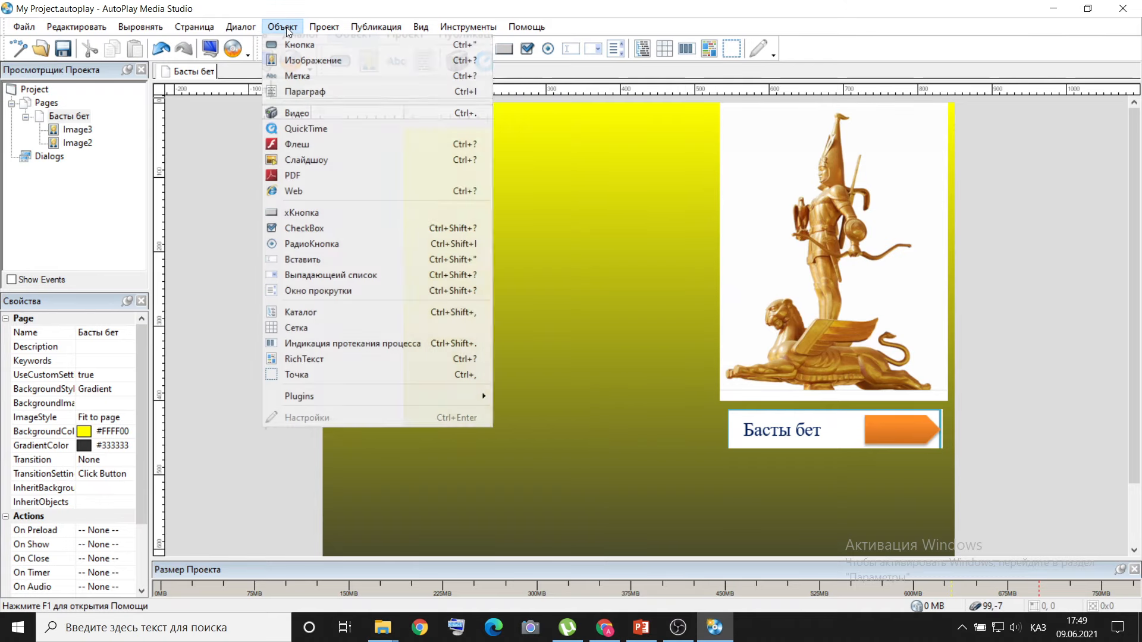
pyautogui.click(302, 60)
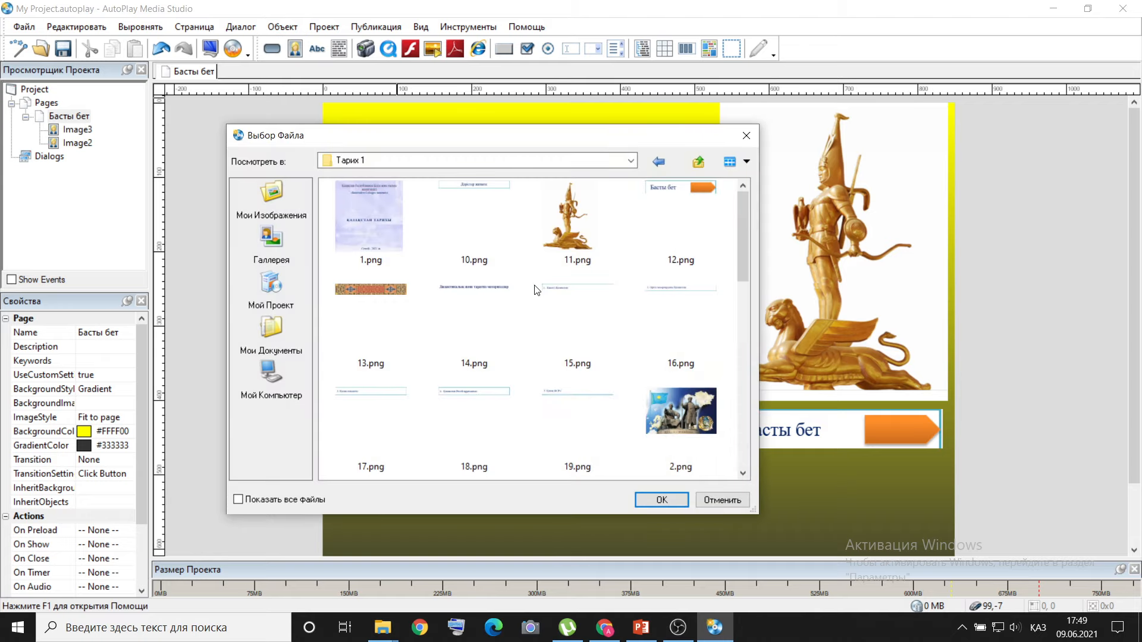
pyautogui.click(386, 302)
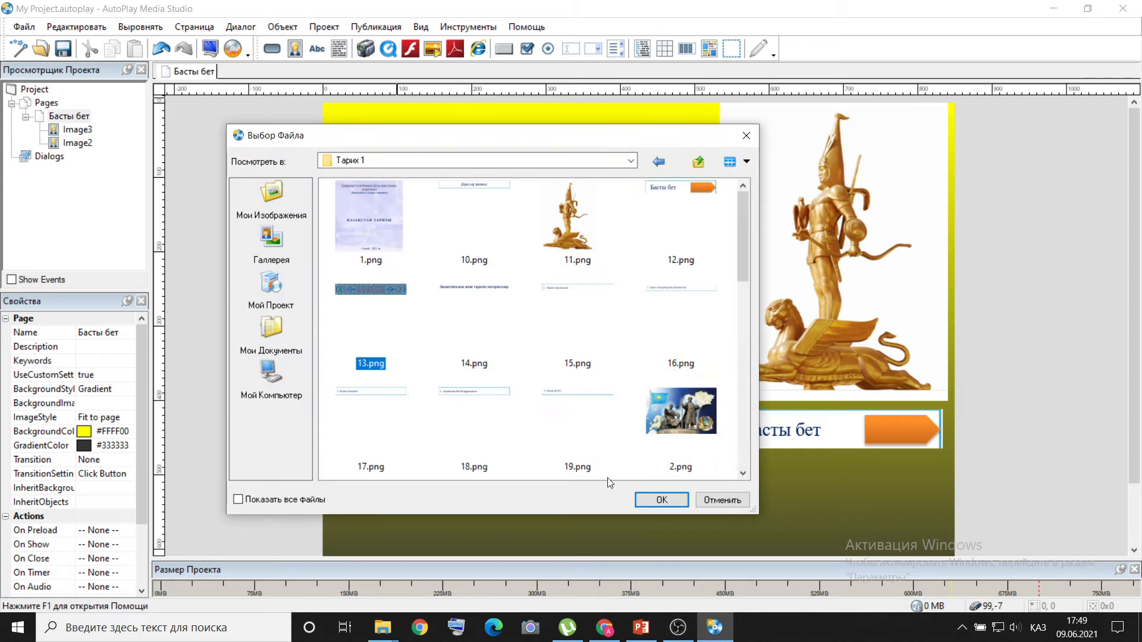
pyautogui.click(661, 500)
pyautogui.moveTo(623, 186); pyautogui.dragTo(620, 523)
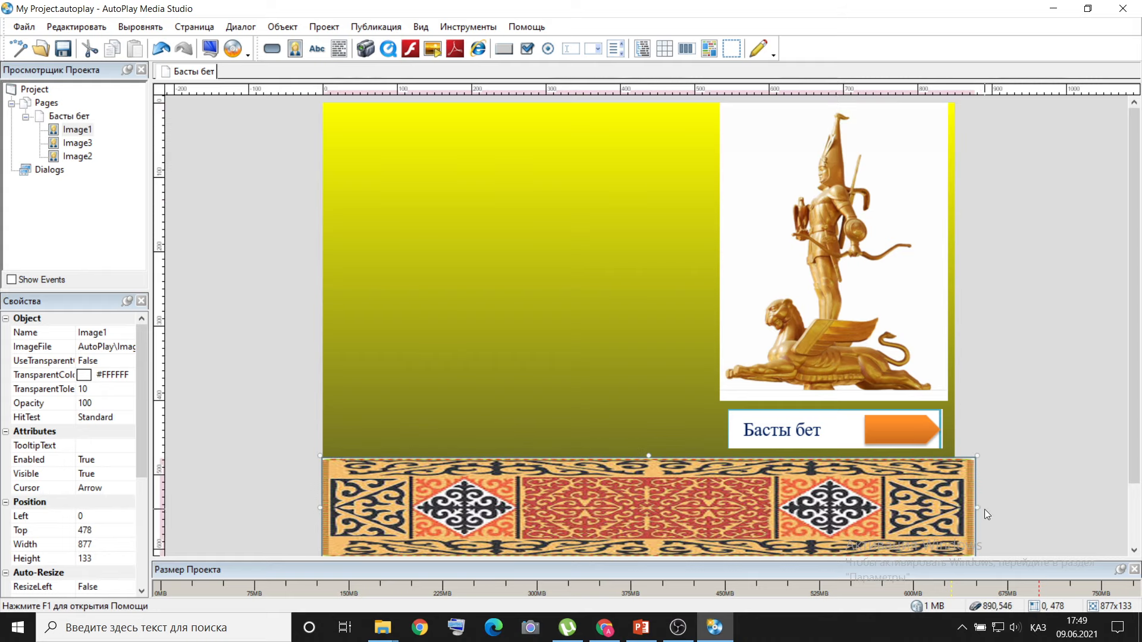
pyautogui.moveTo(977, 507); pyautogui.dragTo(958, 512)
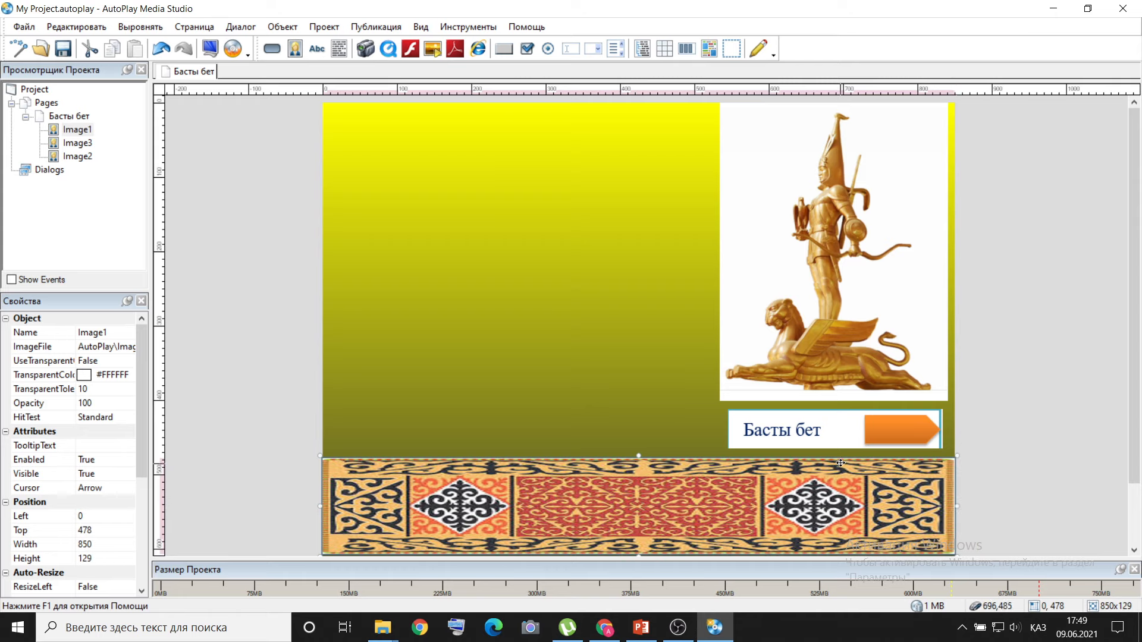
# Shrink the statue image to make room beneath it and shift it to the page's right edge.
pyautogui.click(823, 375)
pyautogui.moveTo(834, 404); pyautogui.dragTo(834, 370)
pyautogui.moveTo(832, 317); pyautogui.dragTo(859, 317)
# Move the Басты бет button image up beneath the statue, and the ornament band up below it at about left -4, top 429.
pyautogui.click(842, 433)
pyautogui.doubleClick(842, 433)
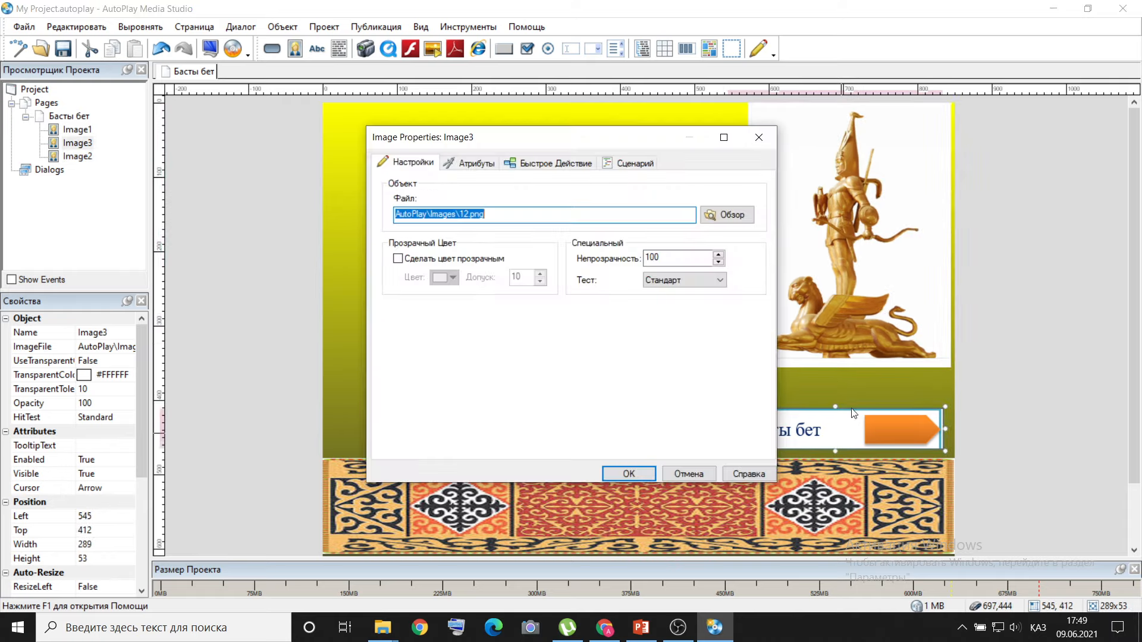
pyautogui.click(758, 137)
pyautogui.moveTo(852, 422); pyautogui.dragTo(866, 393)
pyautogui.click(803, 491)
pyautogui.moveTo(803, 491); pyautogui.dragTo(799, 453)
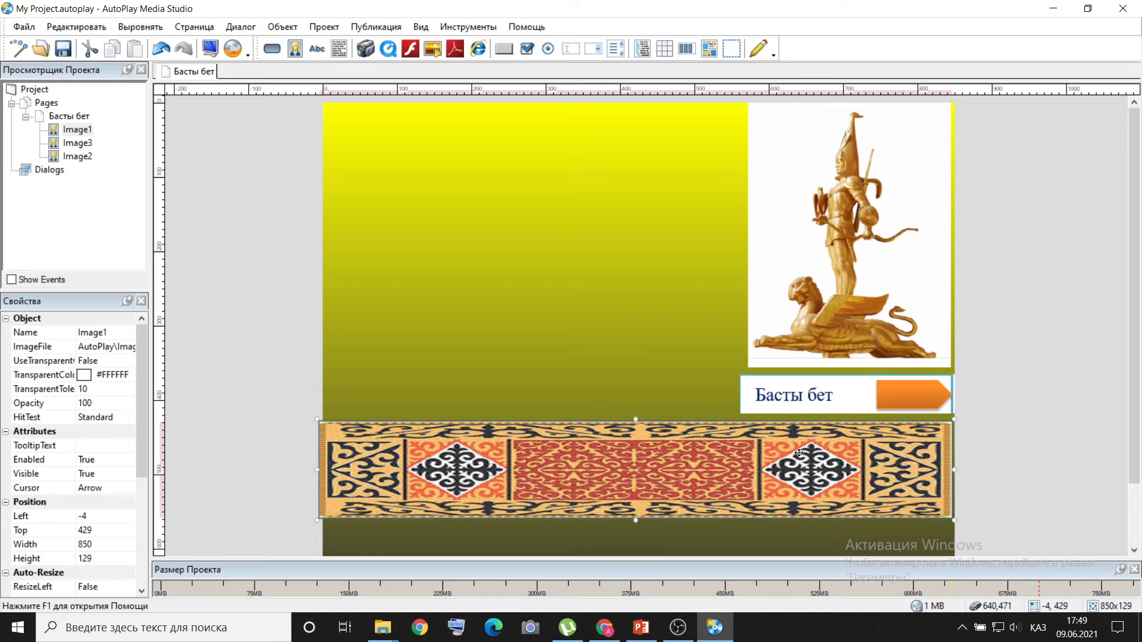
# Check slide 2 in PowerPoint, insert the left arrow image 31.png, and place it below the ornament at about left 42, top 563.
pyautogui.click(643, 626)
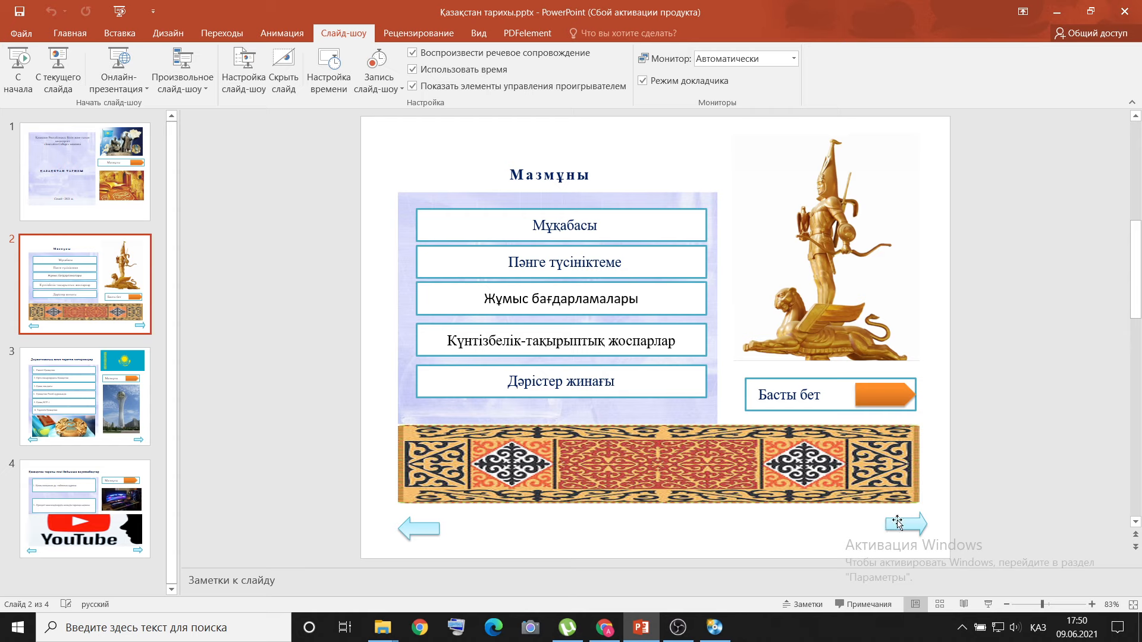
pyautogui.click(714, 627)
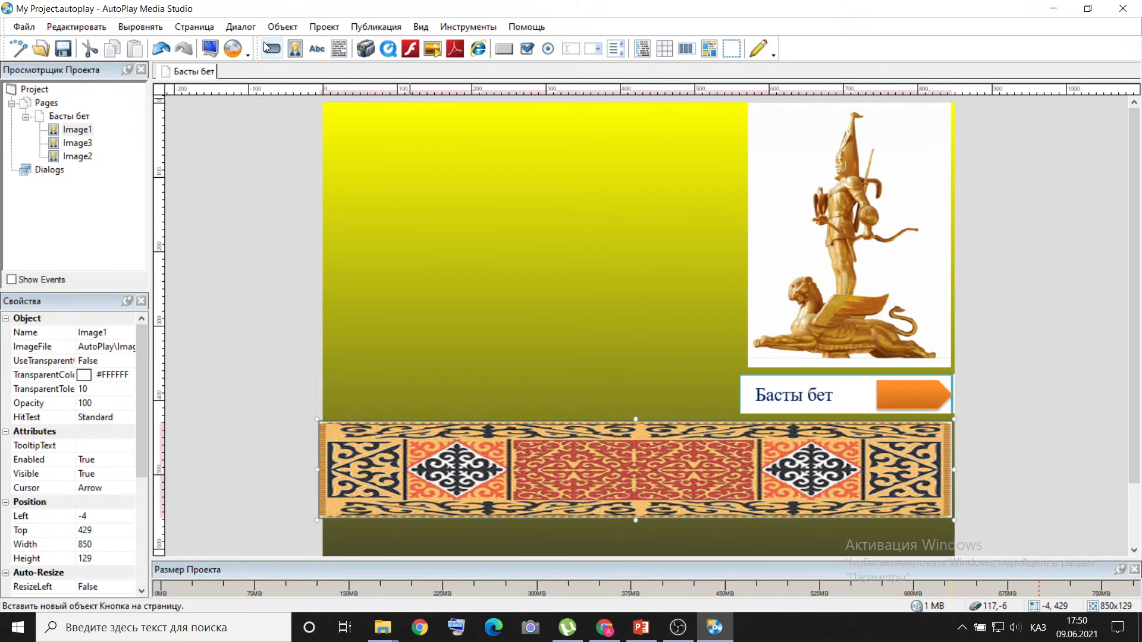
pyautogui.click(282, 27)
pyautogui.click(297, 60)
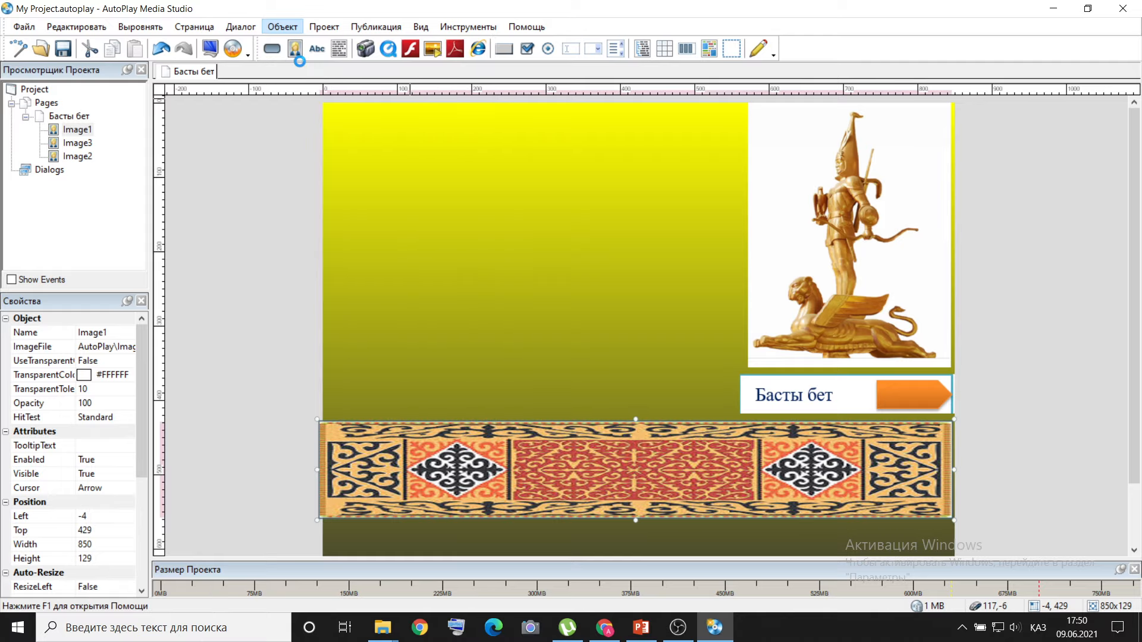
pyautogui.scroll(-5, 518, 226)
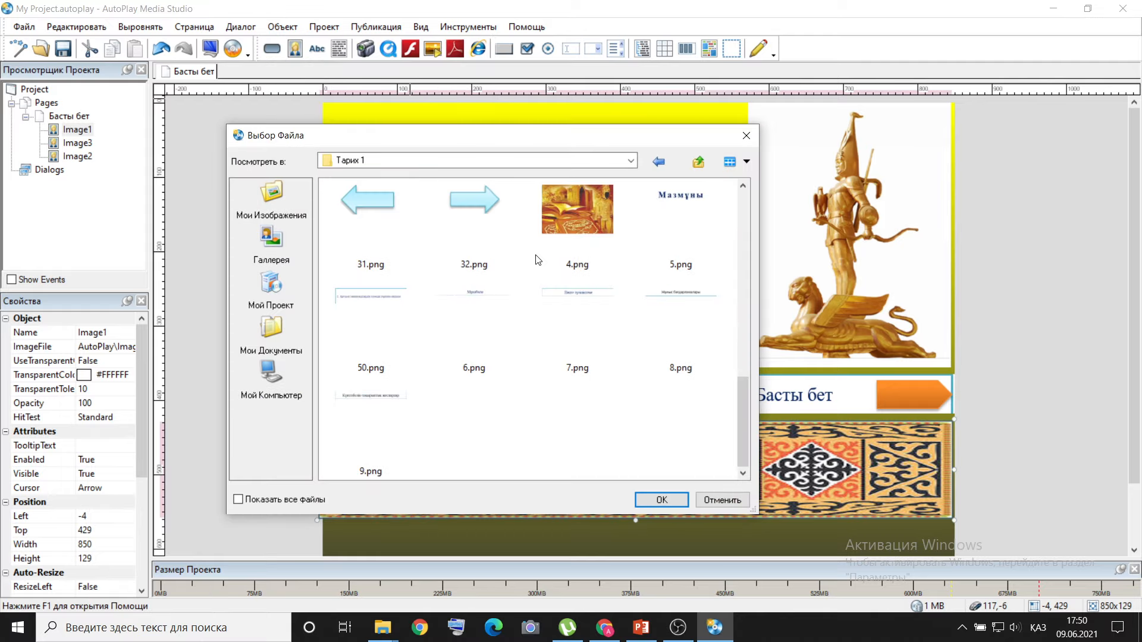
pyautogui.click(367, 199)
pyautogui.click(662, 500)
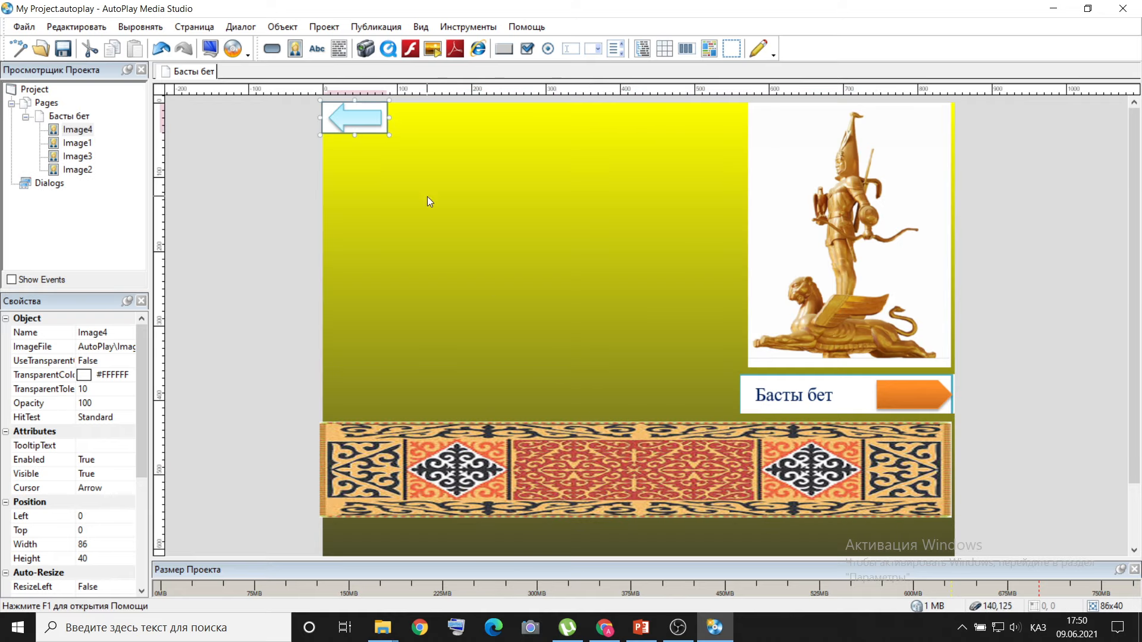
pyautogui.moveTo(367, 124); pyautogui.dragTo(397, 540)
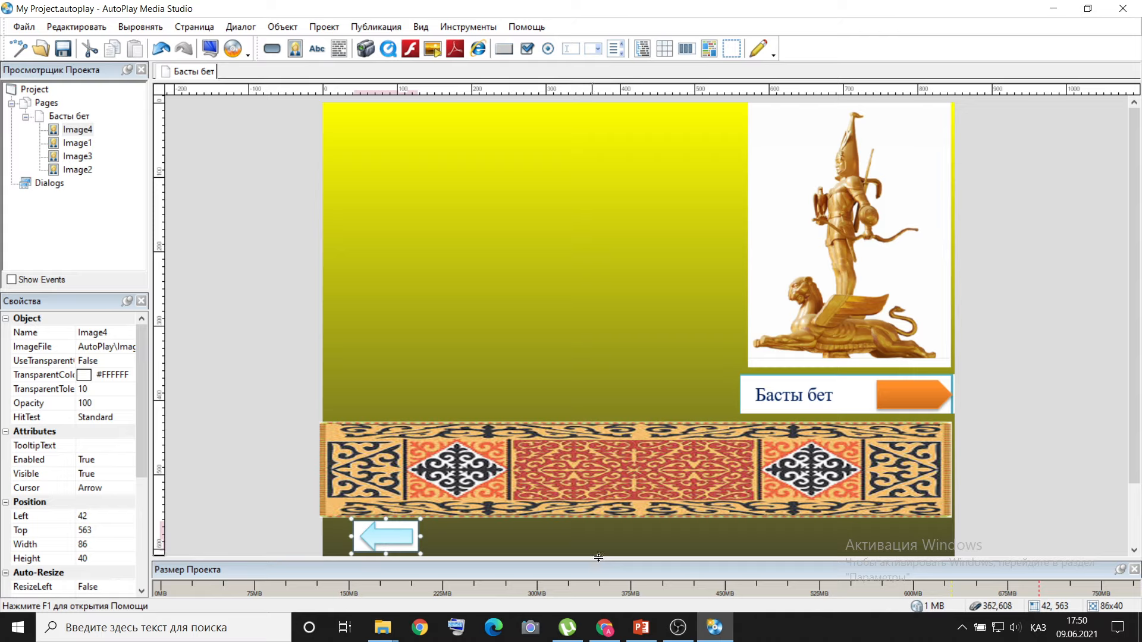
# Insert the right arrow image 32.png and place it below the ornament's right end at about left 689, top 564.
pyautogui.click(280, 28)
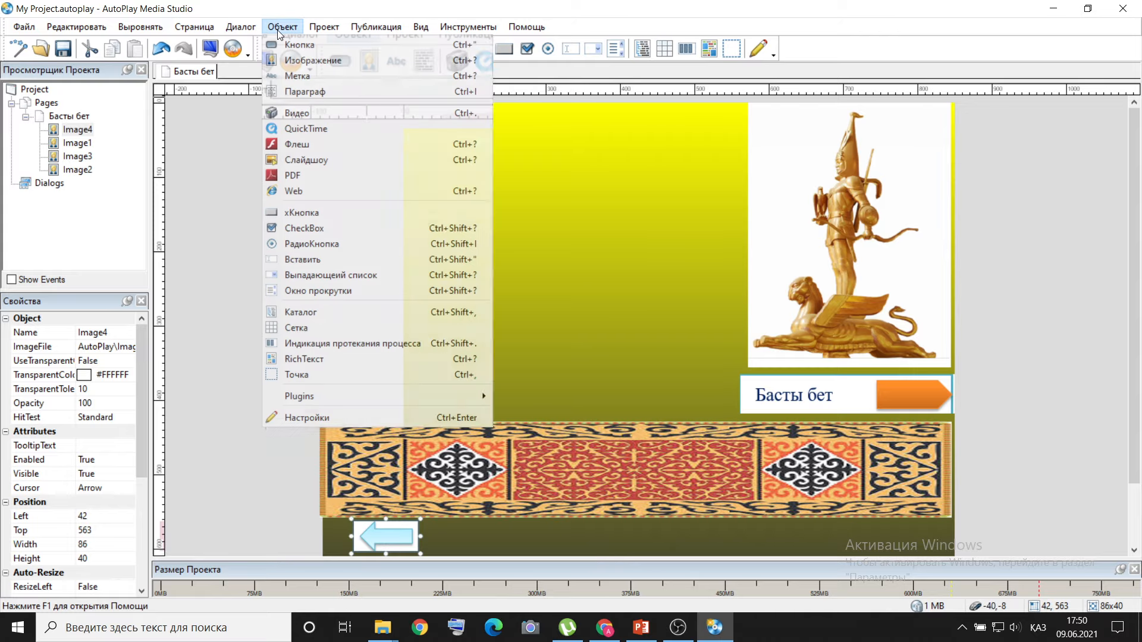
pyautogui.click(295, 63)
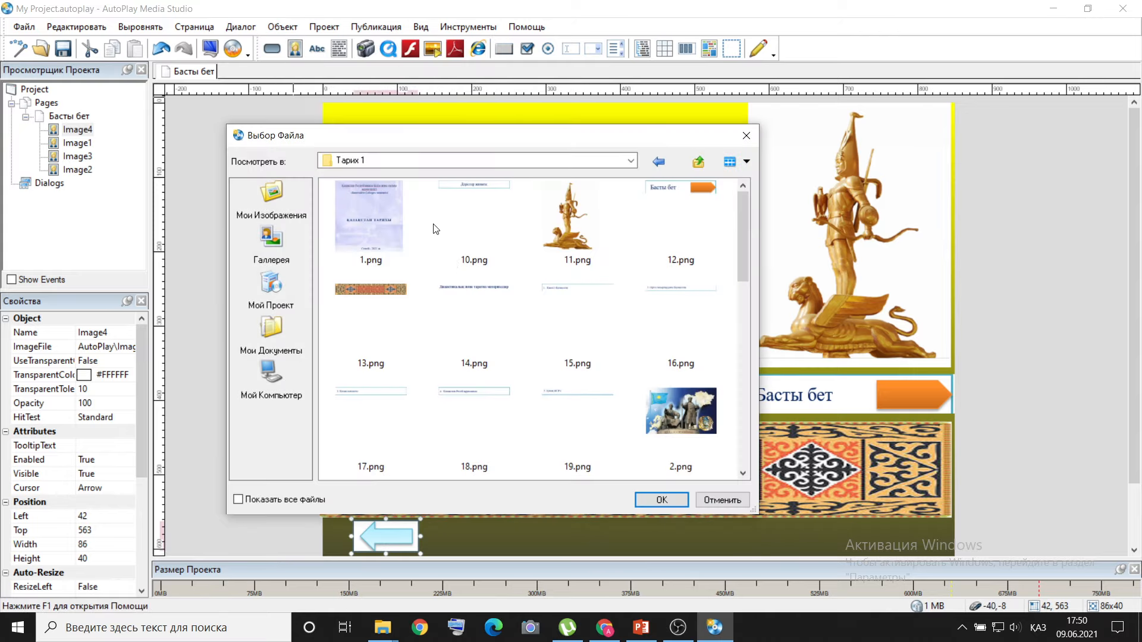
pyautogui.scroll(-3, 465, 285)
pyautogui.scroll(-3, 465, 285)
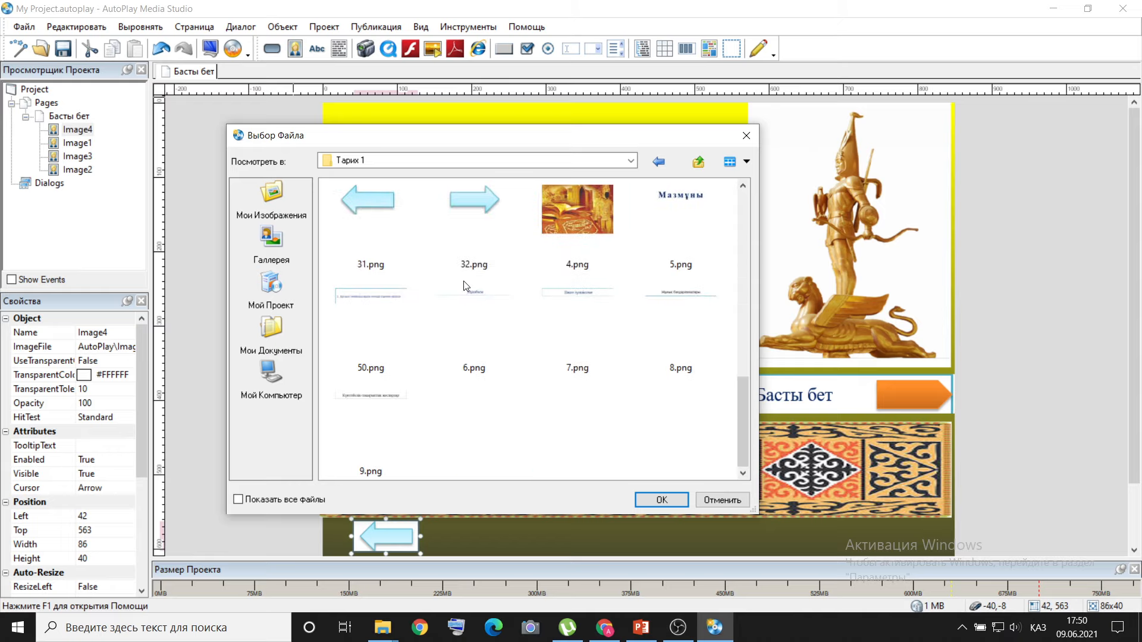
pyautogui.click(468, 212)
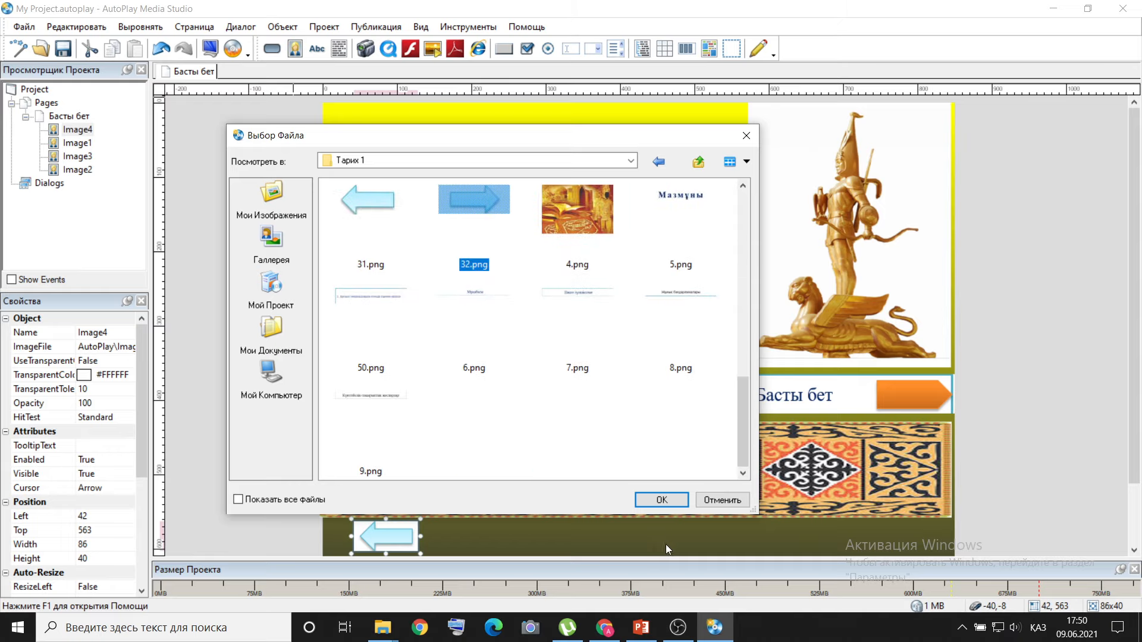
pyautogui.click(665, 499)
pyautogui.moveTo(371, 123); pyautogui.dragTo(880, 540)
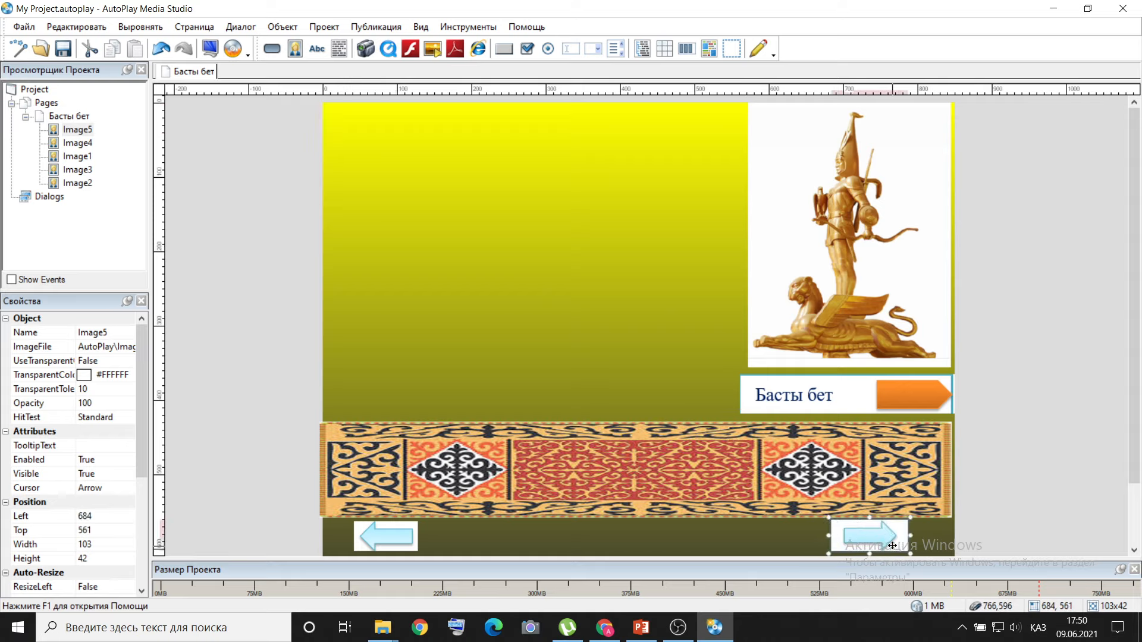
pyautogui.moveTo(878, 541); pyautogui.dragTo(881, 543)
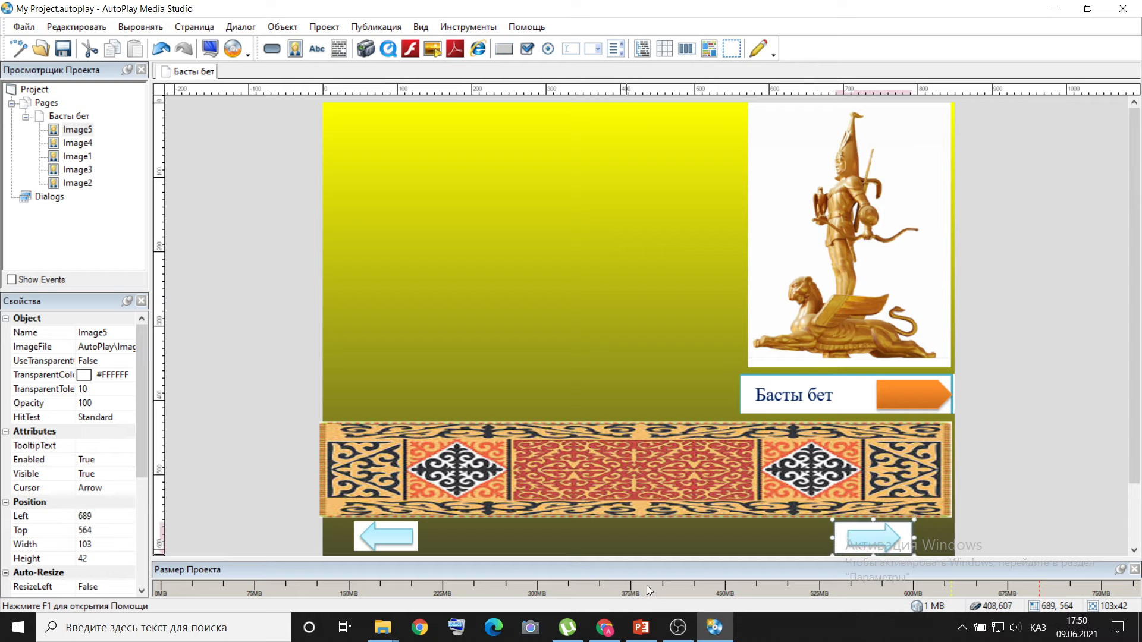
# Check slide 2 in PowerPoint, insert the Мазмұны heading image 5.png, and place it near the page's upper edge at about left 126, top 4.
pyautogui.click(647, 626)
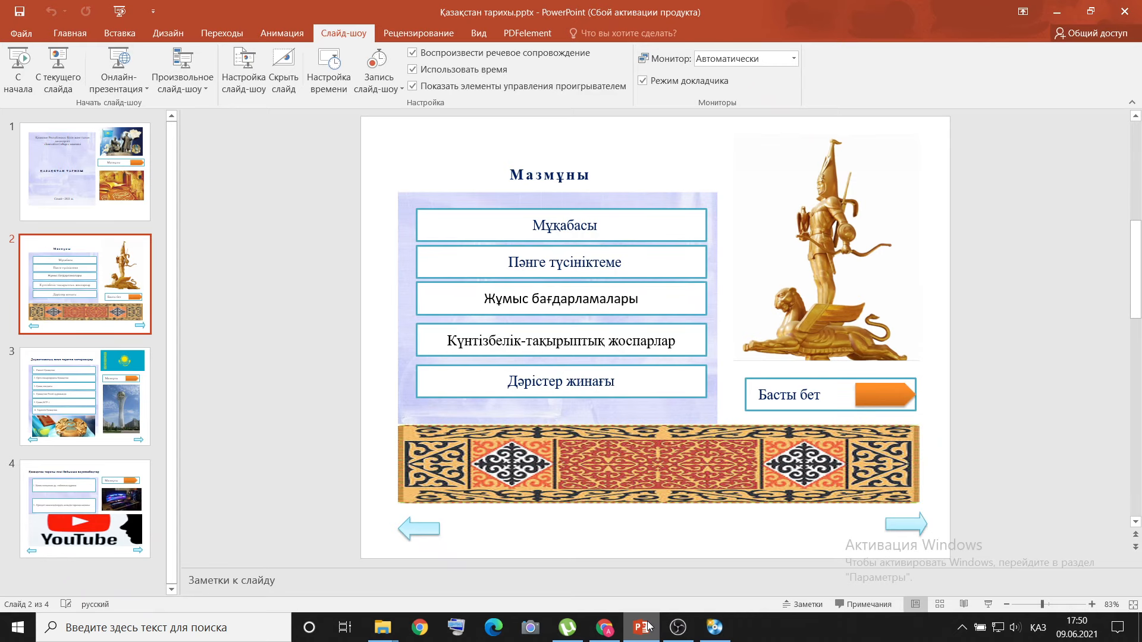
pyautogui.click(647, 626)
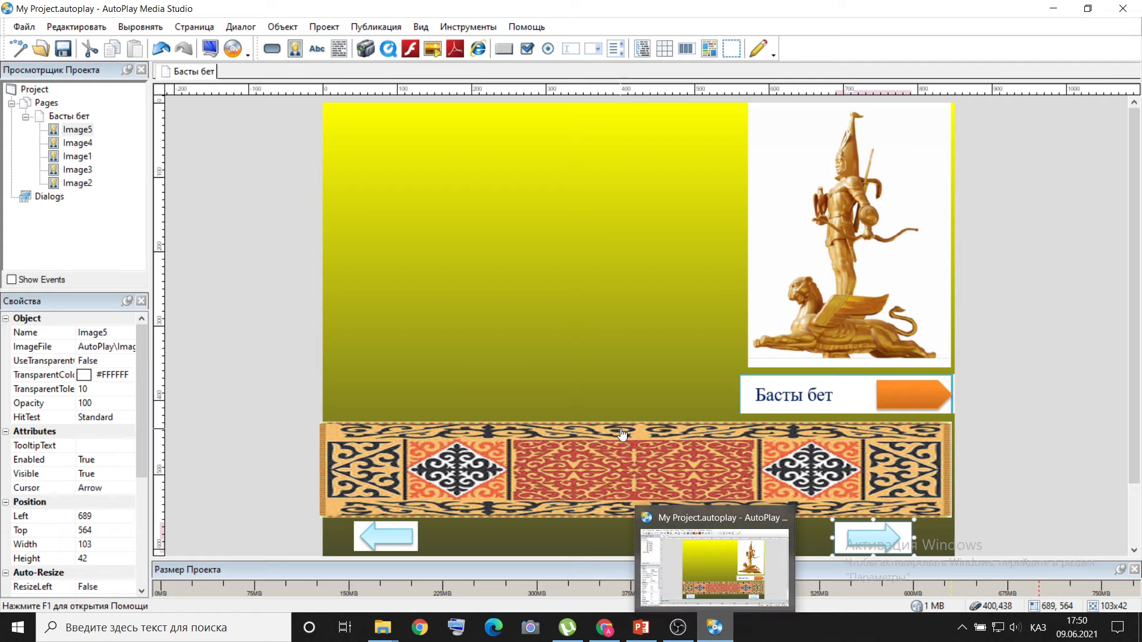
pyautogui.click(290, 28)
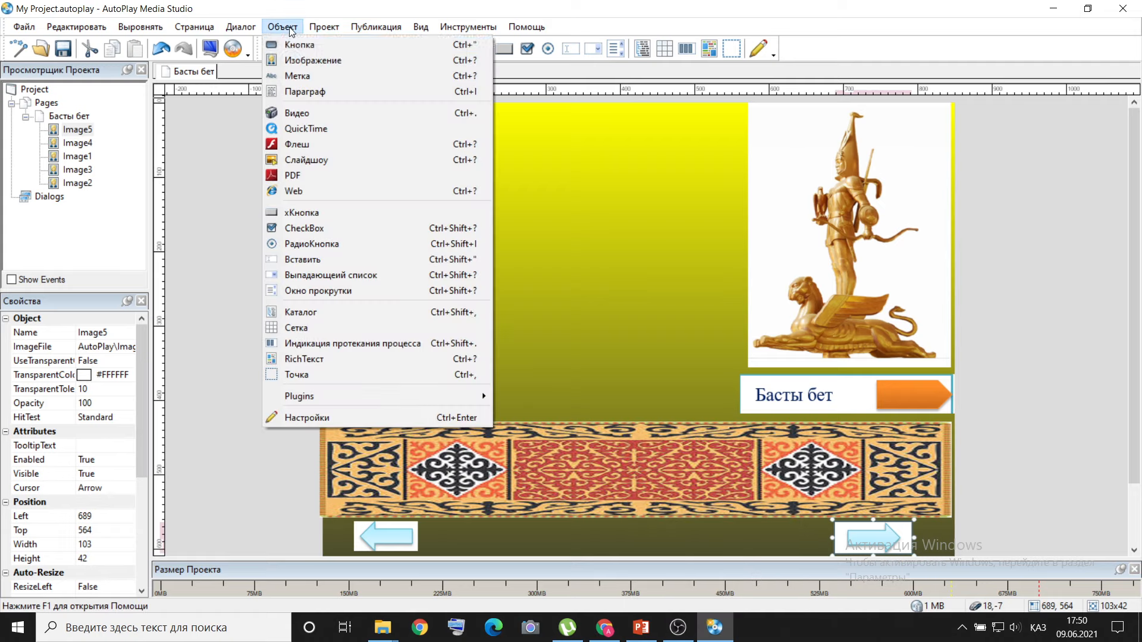
pyautogui.click(302, 61)
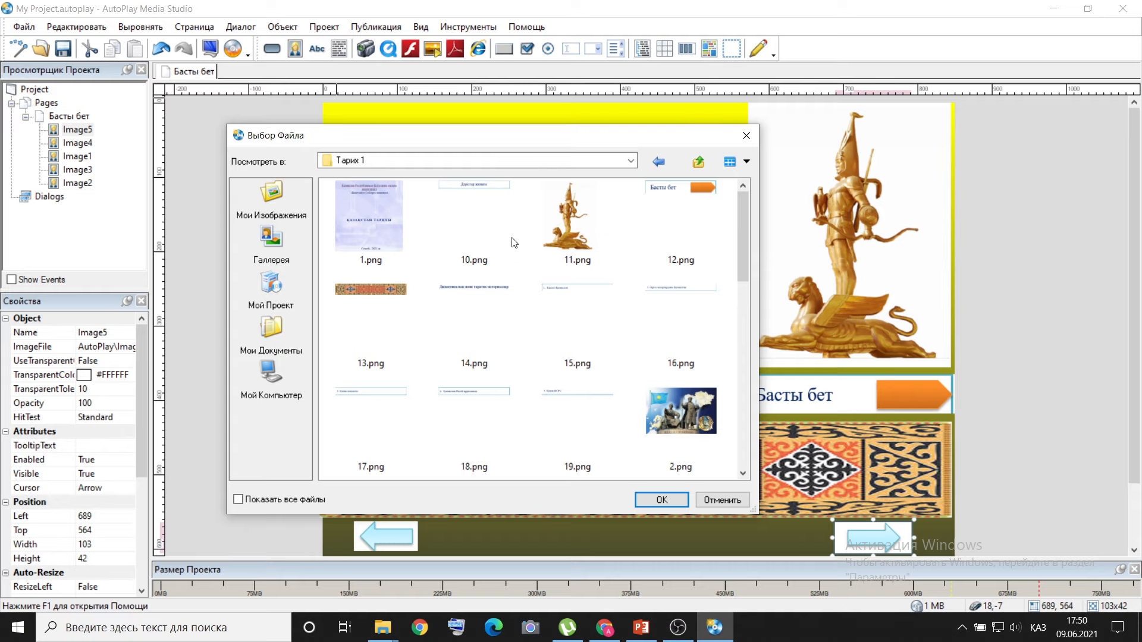
pyautogui.click(642, 627)
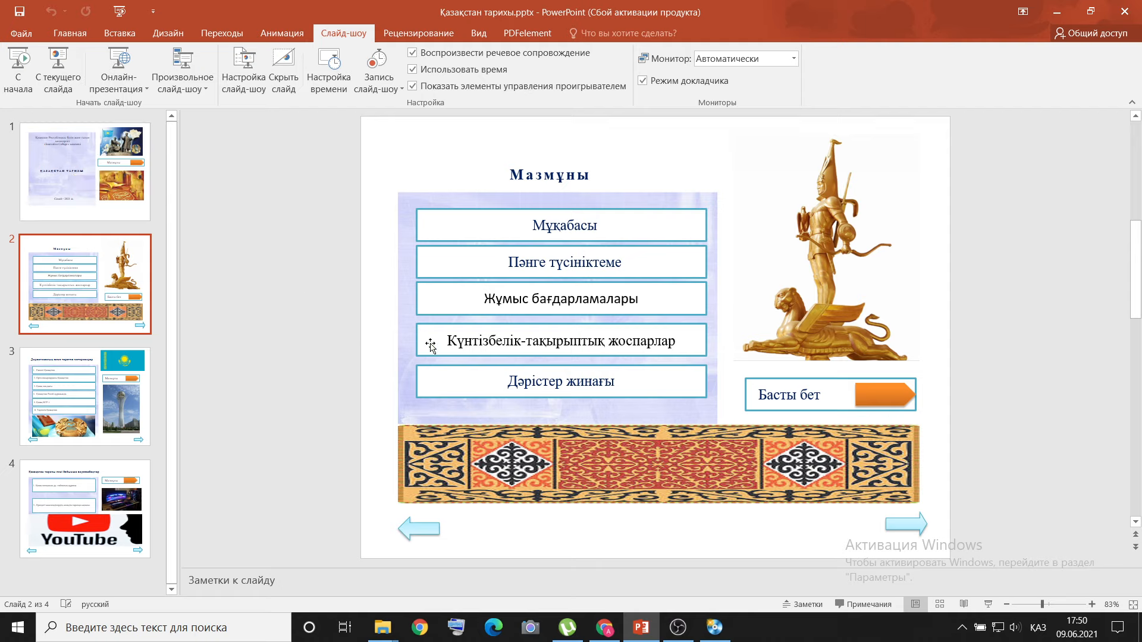
pyautogui.click(713, 623)
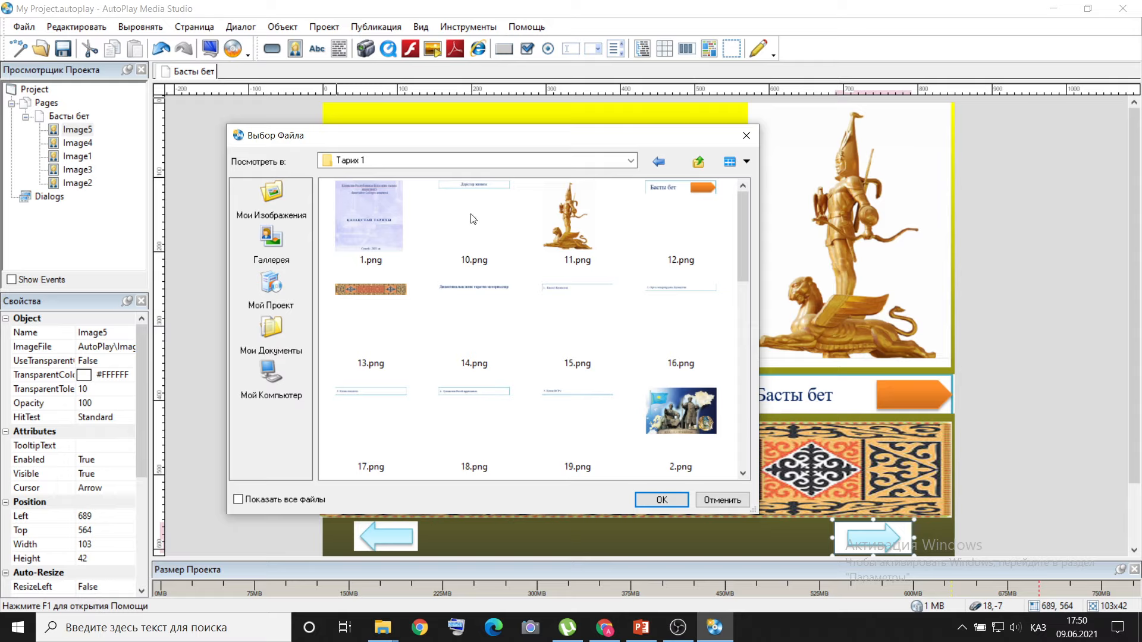
pyautogui.scroll(-3, 648, 378)
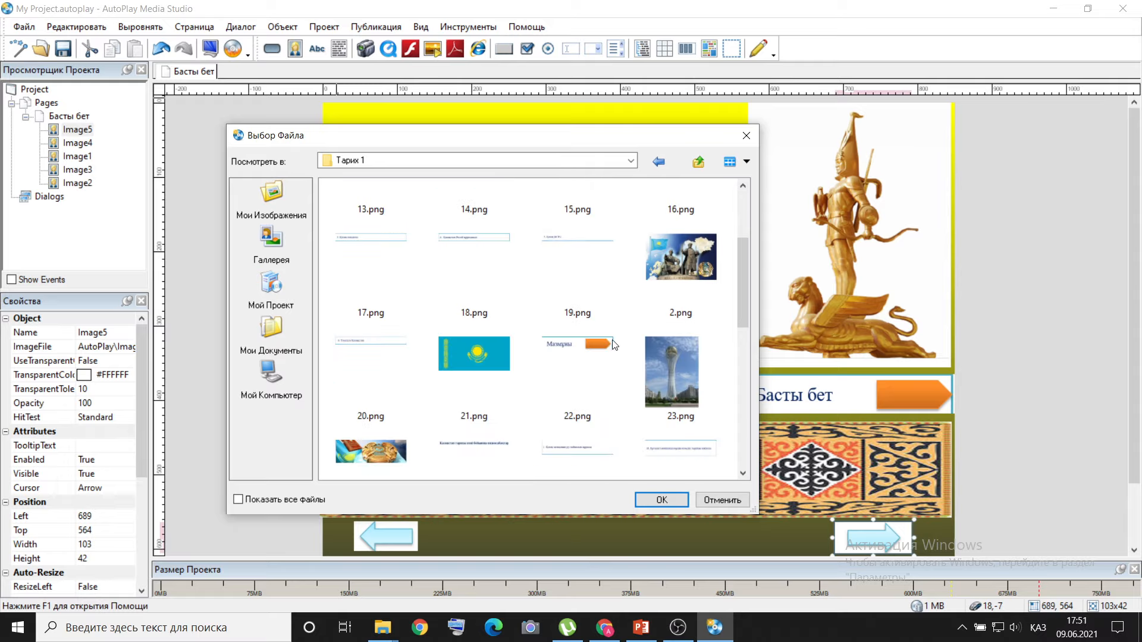
pyautogui.scroll(-2, 615, 345)
pyautogui.scroll(-2, 614, 346)
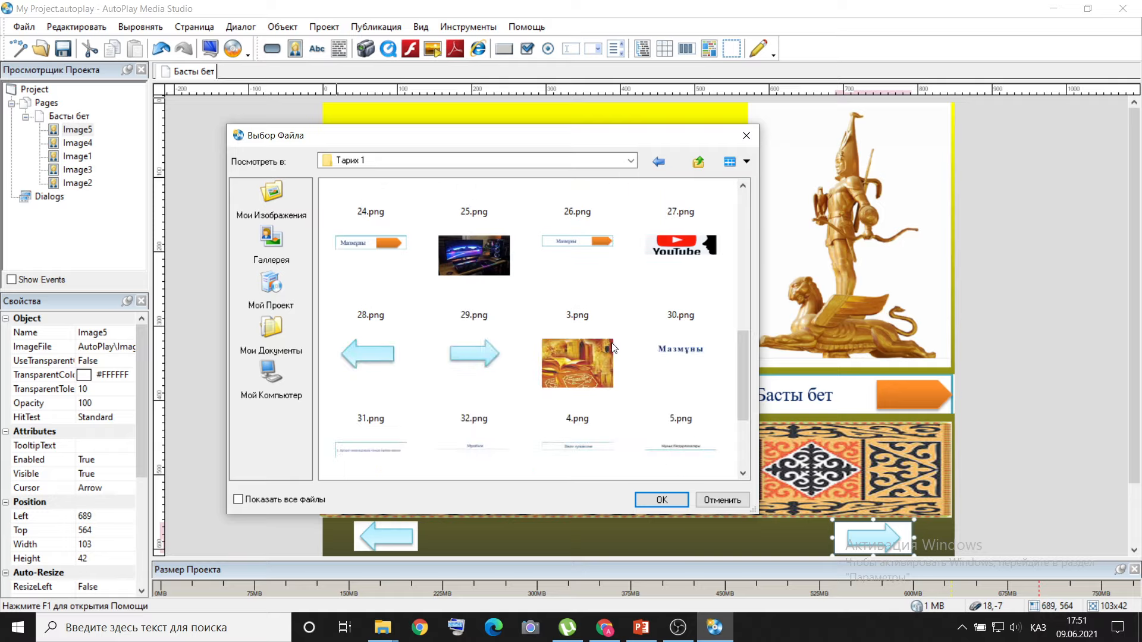
pyautogui.doubleClick(675, 357)
pyautogui.moveTo(411, 134); pyautogui.dragTo(505, 137)
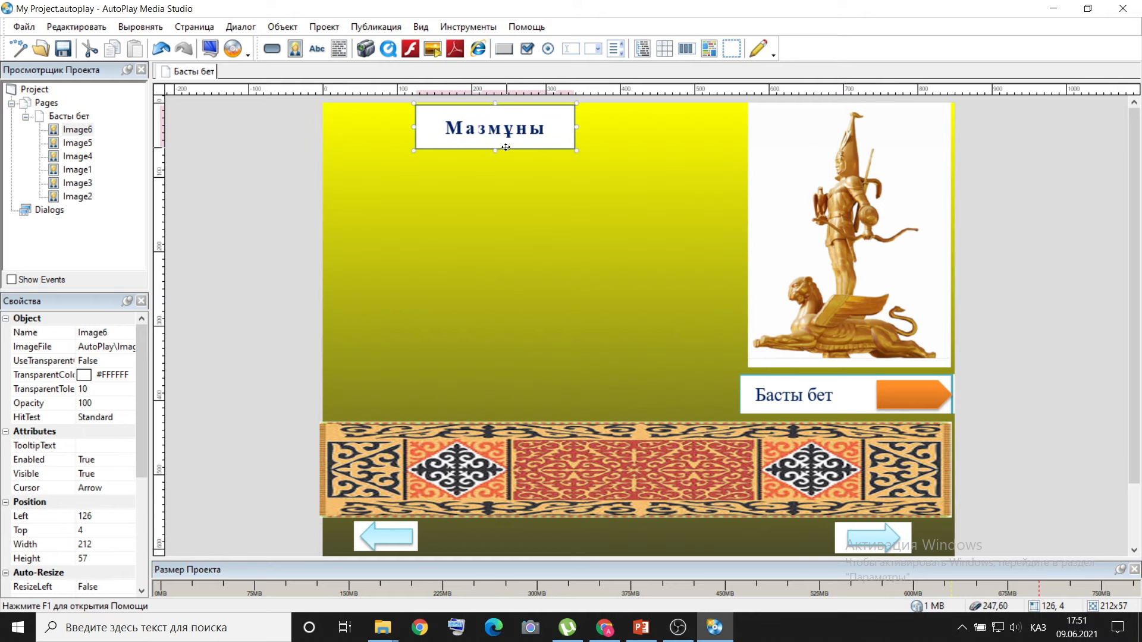
# Check slide 2 in PowerPoint, insert the Мұқабасы button image 6.png, and place it below the Мазмұны heading at about left 19, top 65.
pyautogui.click(642, 626)
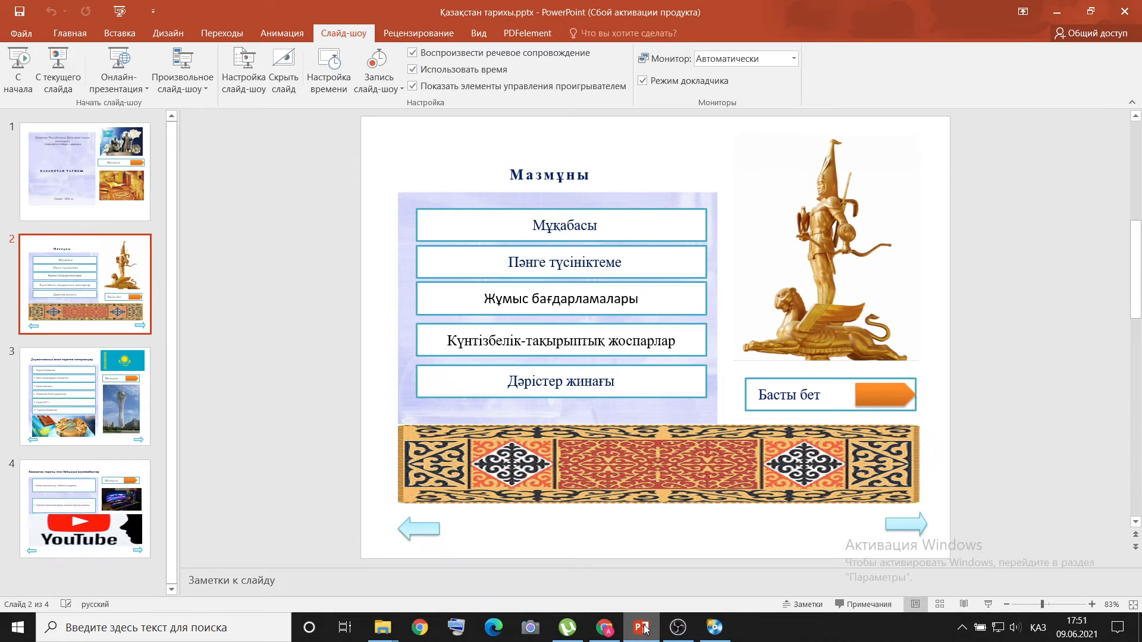
pyautogui.click(712, 626)
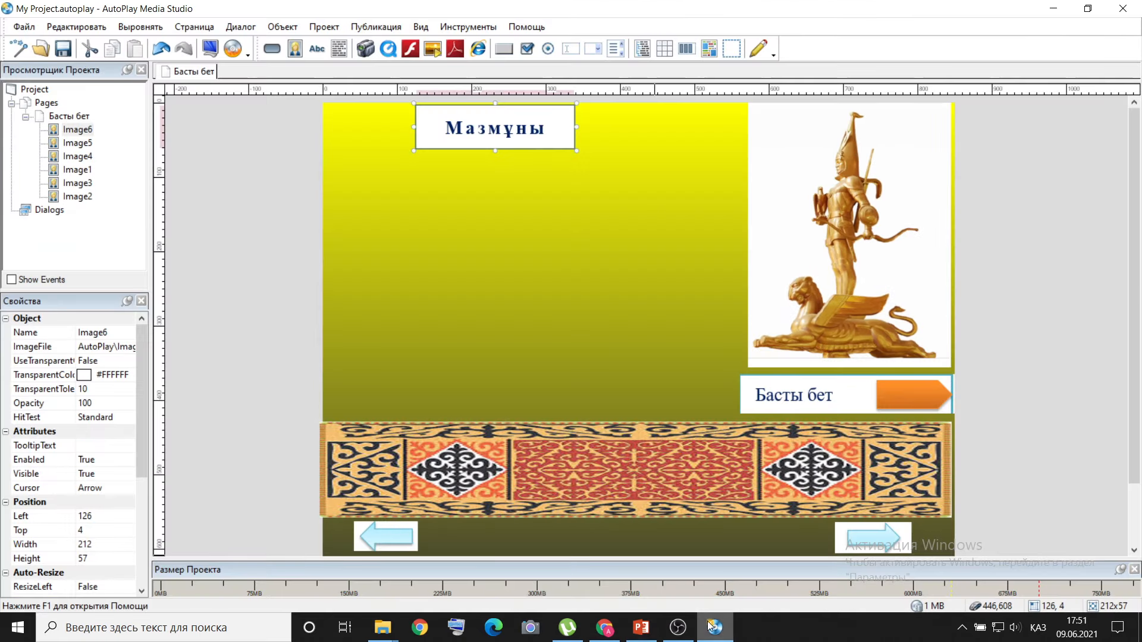
pyautogui.click(283, 27)
pyautogui.click(295, 60)
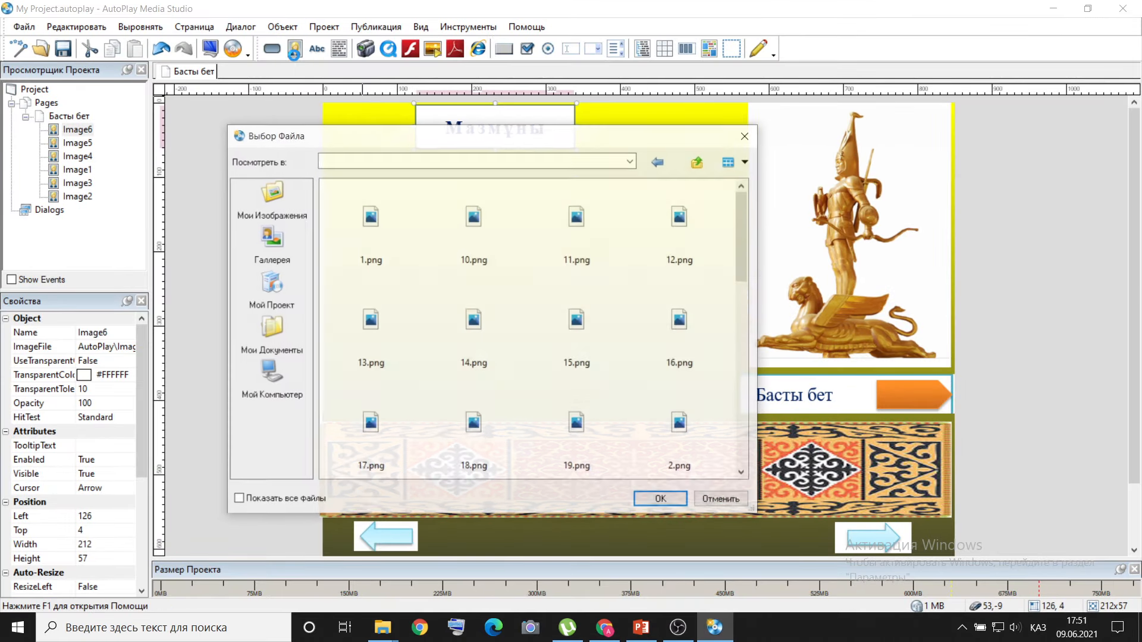
pyautogui.scroll(-2, 485, 292)
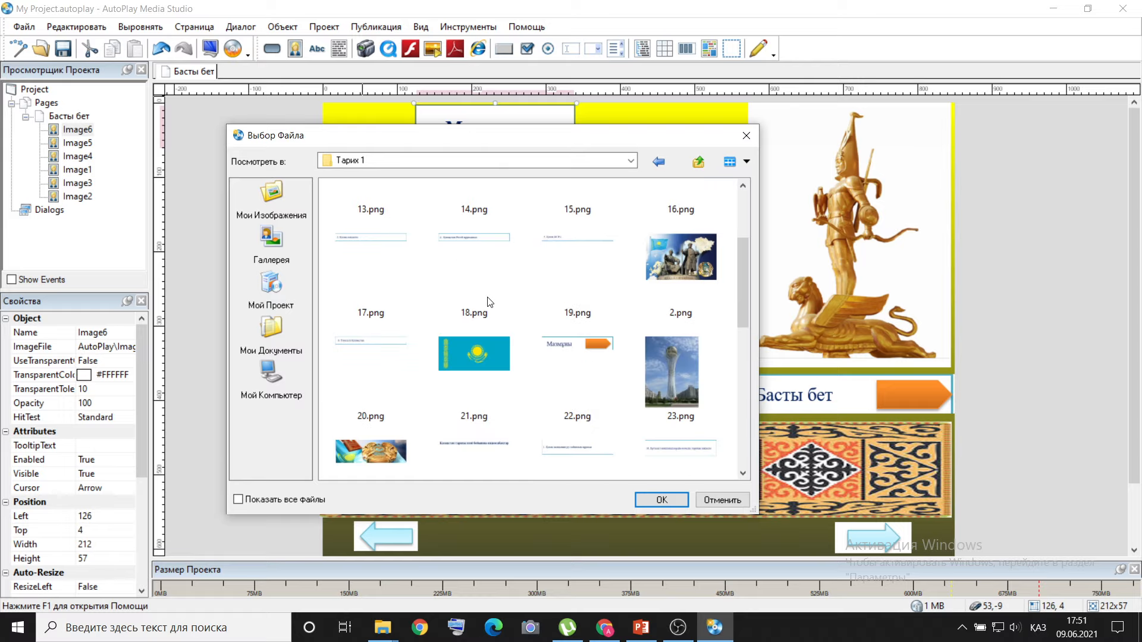
pyautogui.scroll(-4, 489, 298)
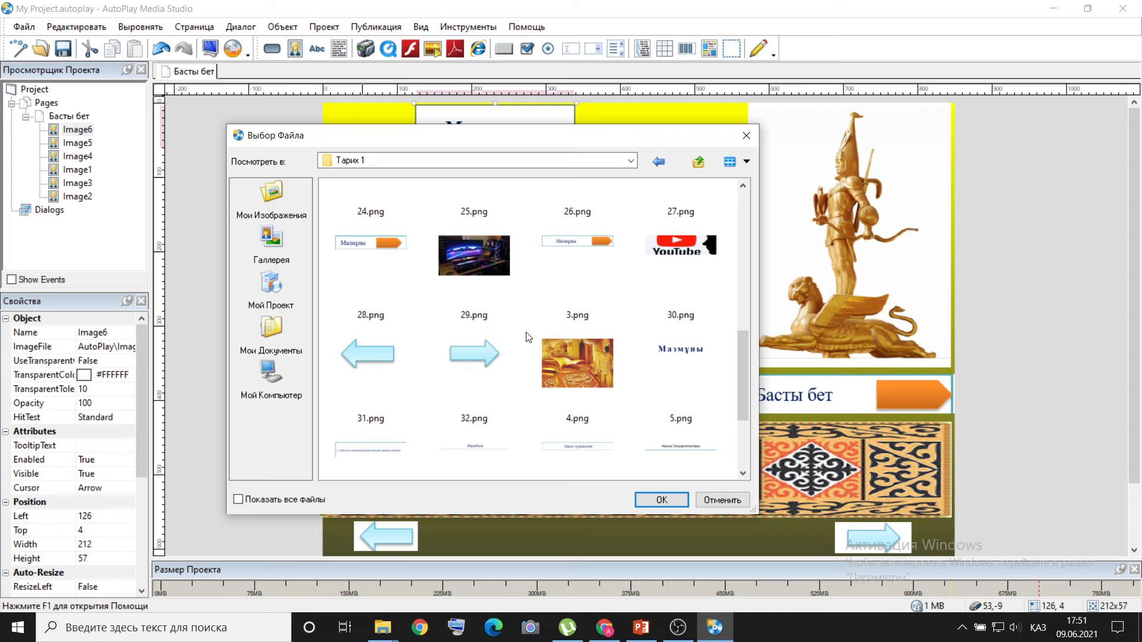
pyautogui.scroll(-2, 527, 337)
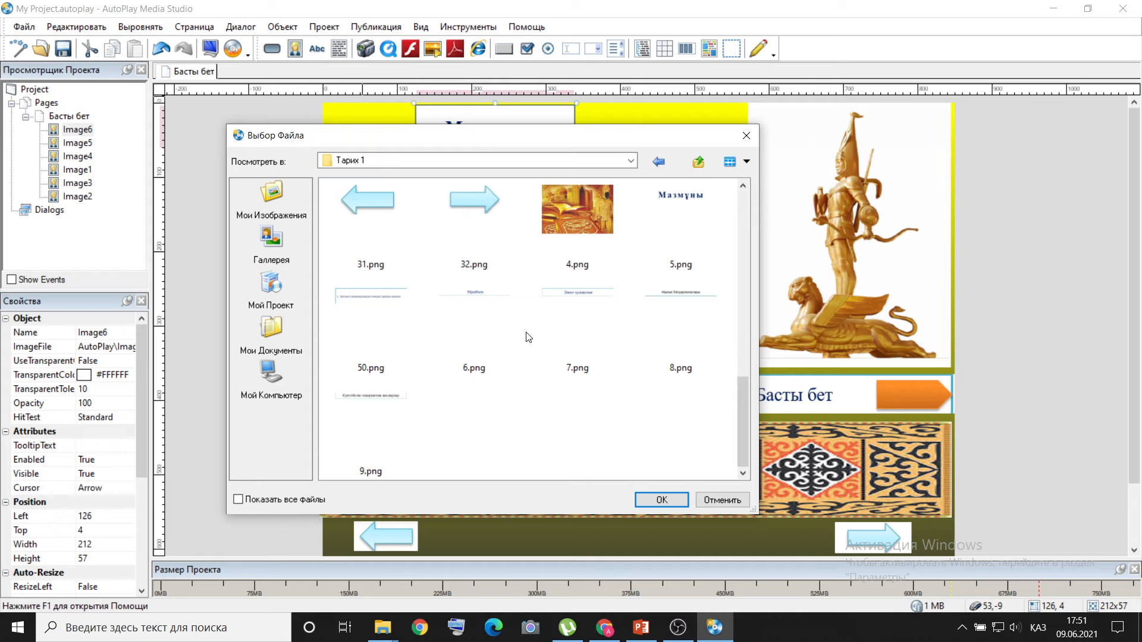
pyautogui.doubleClick(490, 345)
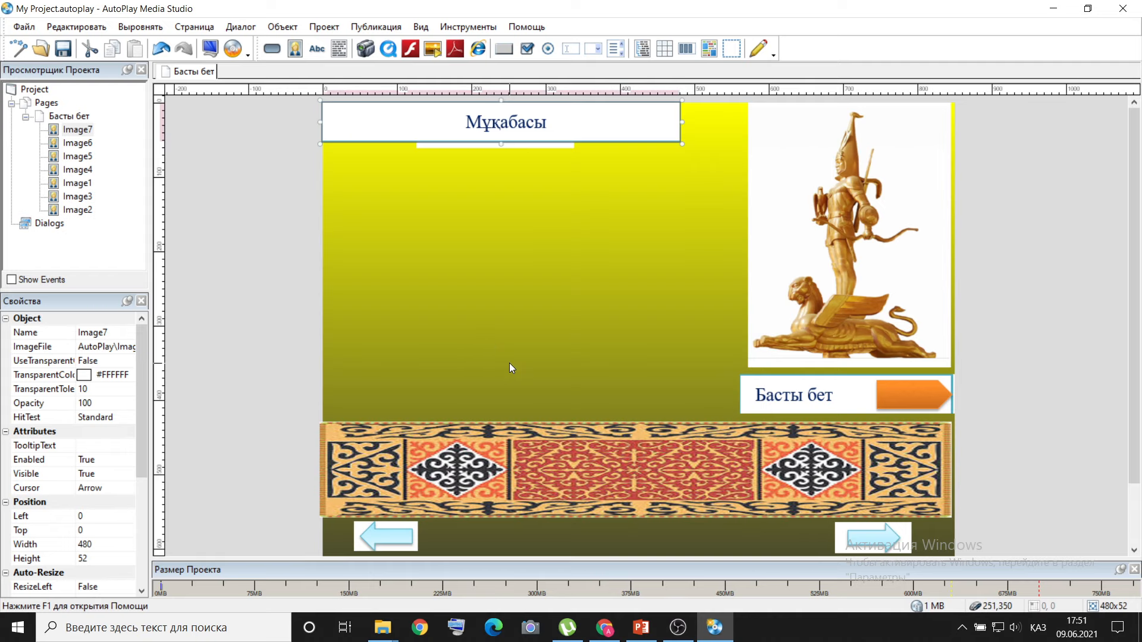
pyautogui.moveTo(510, 120); pyautogui.dragTo(523, 169)
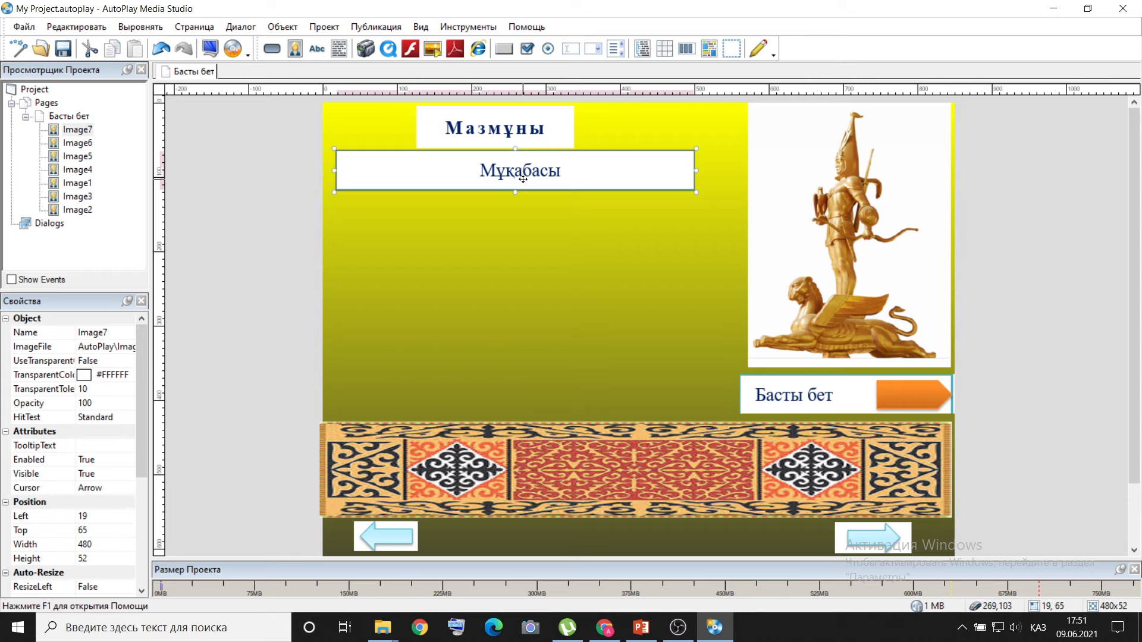
# Check slide 2 in PowerPoint, insert the Пәнге түсініктеме image 7.png, and place it beneath Мұқабасы at about left 18, top 123.
pyautogui.click(641, 628)
pyautogui.click(642, 634)
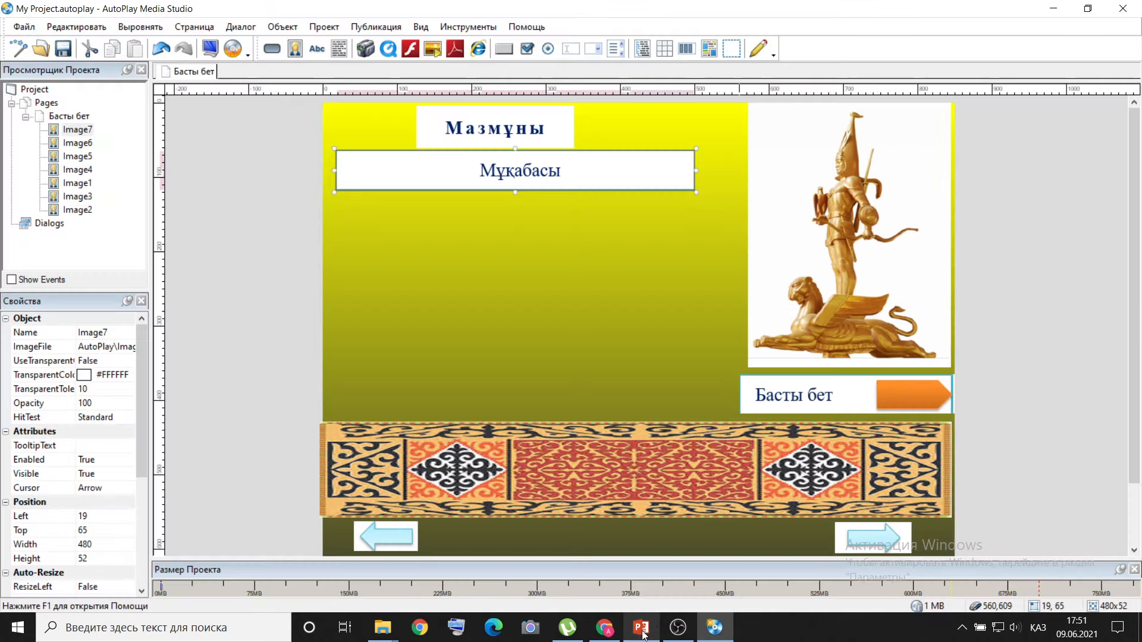
pyautogui.click(279, 28)
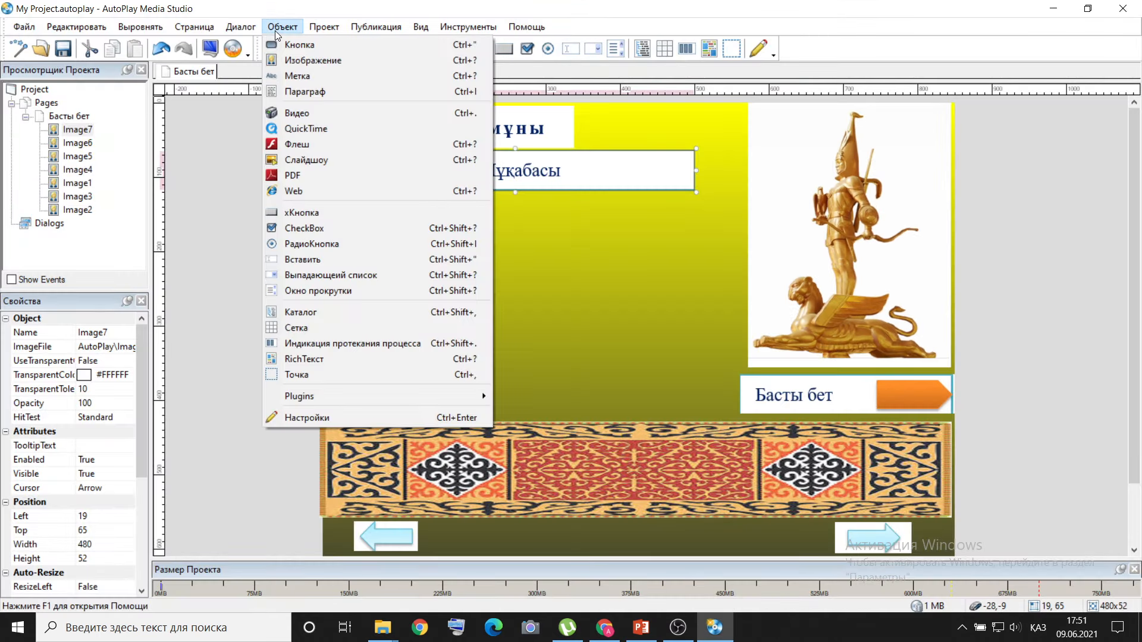
pyautogui.click(292, 60)
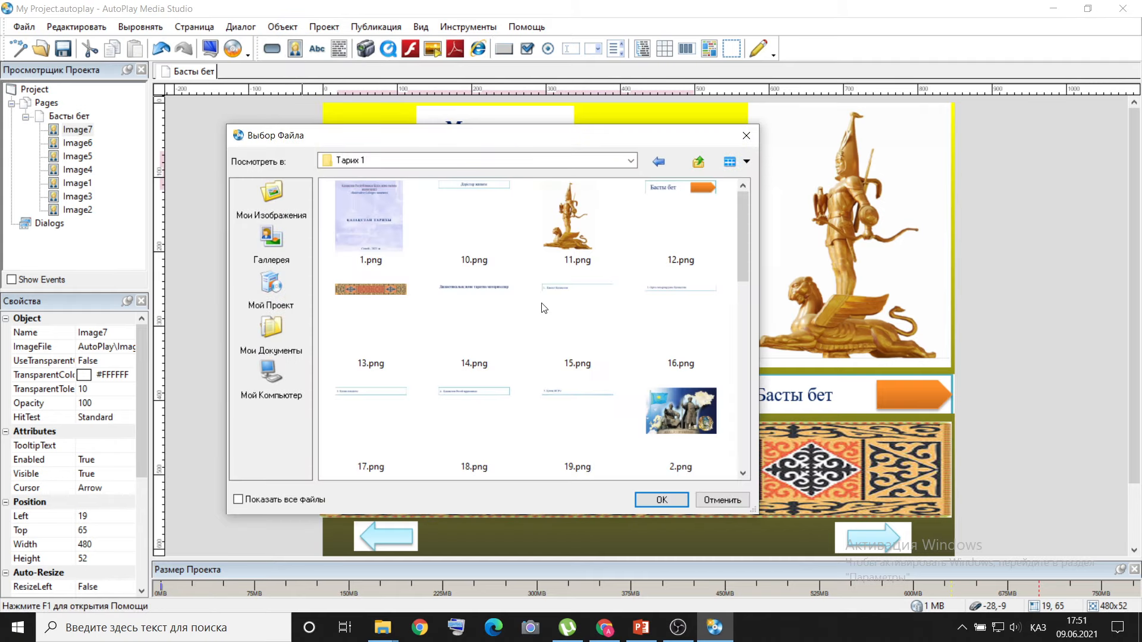
pyautogui.scroll(-3, 545, 309)
pyautogui.scroll(-2, 545, 309)
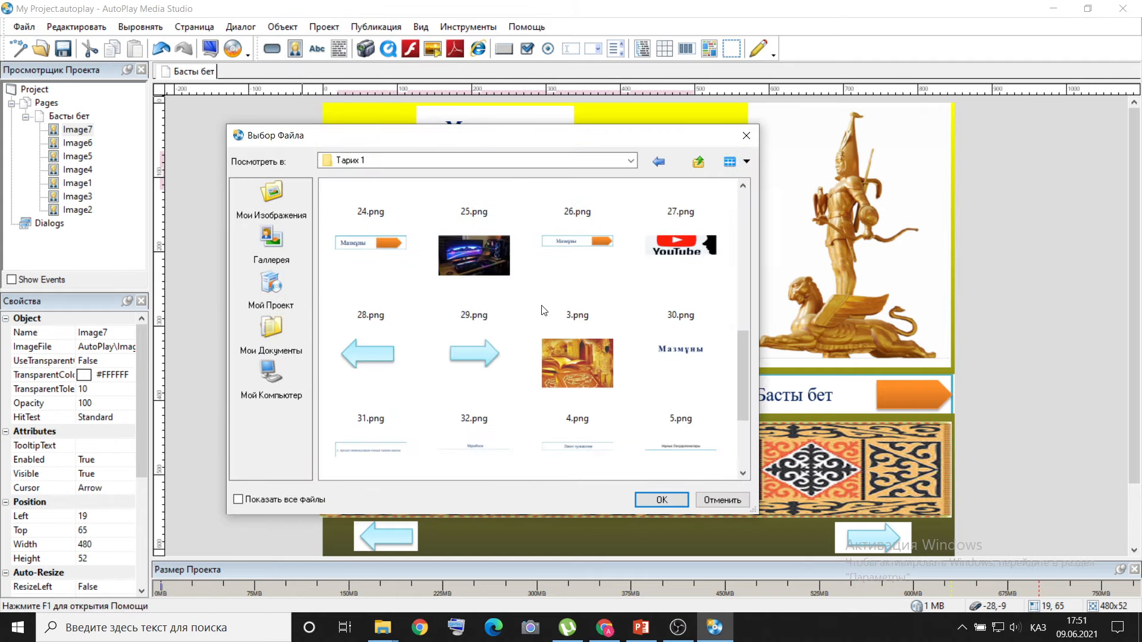
pyautogui.scroll(-2, 543, 310)
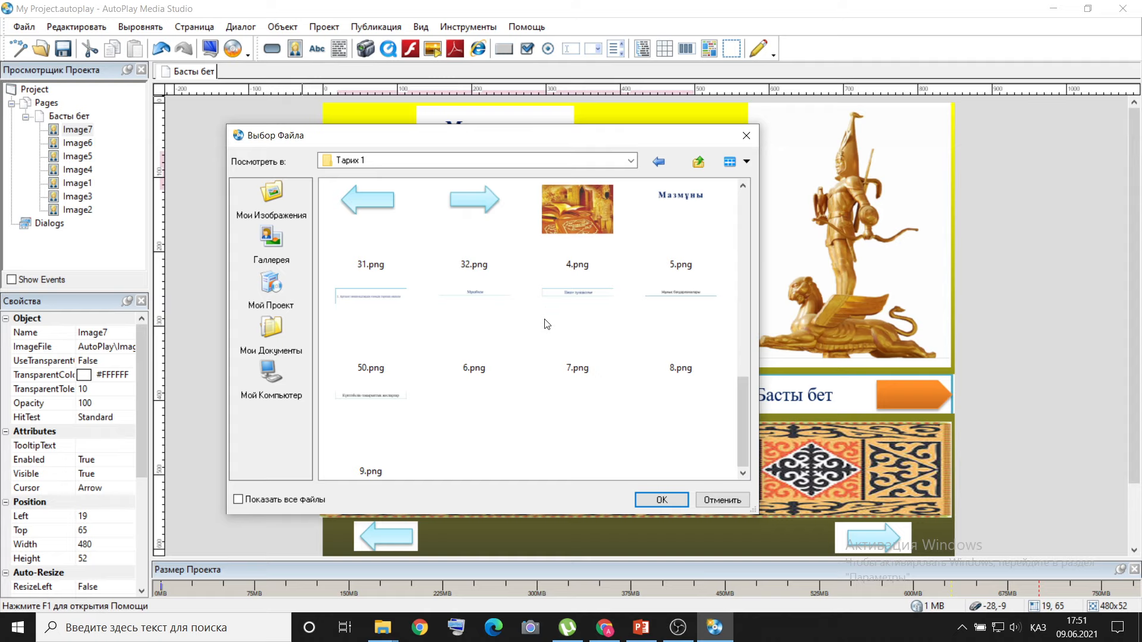
pyautogui.doubleClick(564, 342)
pyautogui.moveTo(541, 182); pyautogui.dragTo(536, 216)
# Check slide 2 in PowerPoint, insert the Жұмыс бағдарламалары image 8.png, and place it beneath Пәнге түсініктеме at about left 26, top 186.
pyautogui.click(639, 628)
pyautogui.click(641, 630)
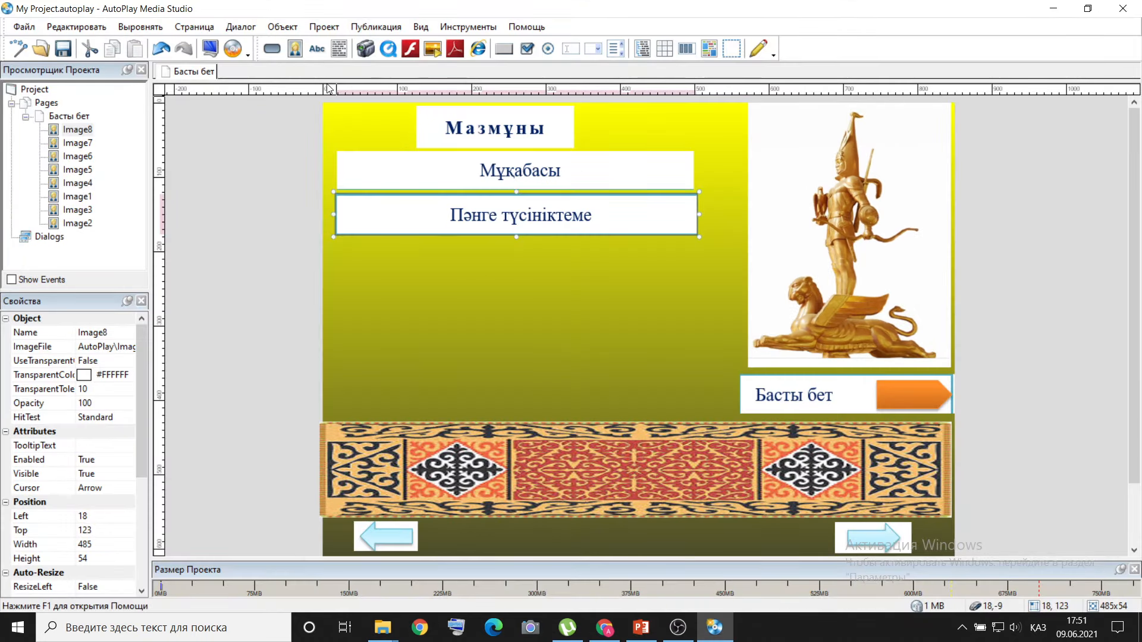
pyautogui.click(284, 27)
pyautogui.click(304, 63)
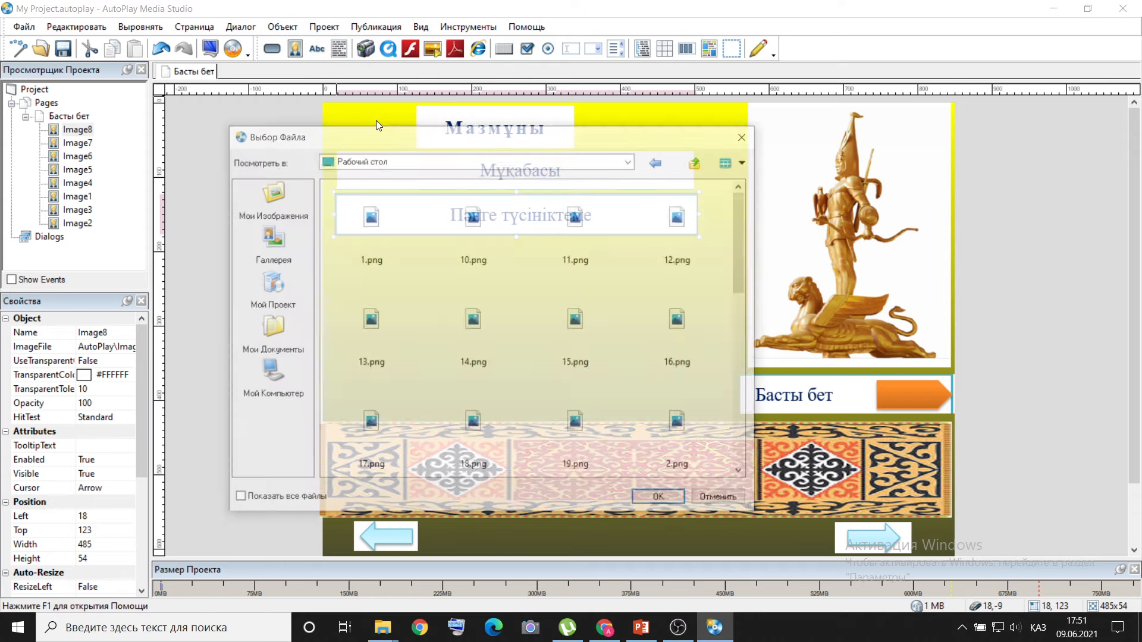
pyautogui.doubleClick(682, 337)
pyautogui.moveTo(501, 125); pyautogui.dragTo(524, 262)
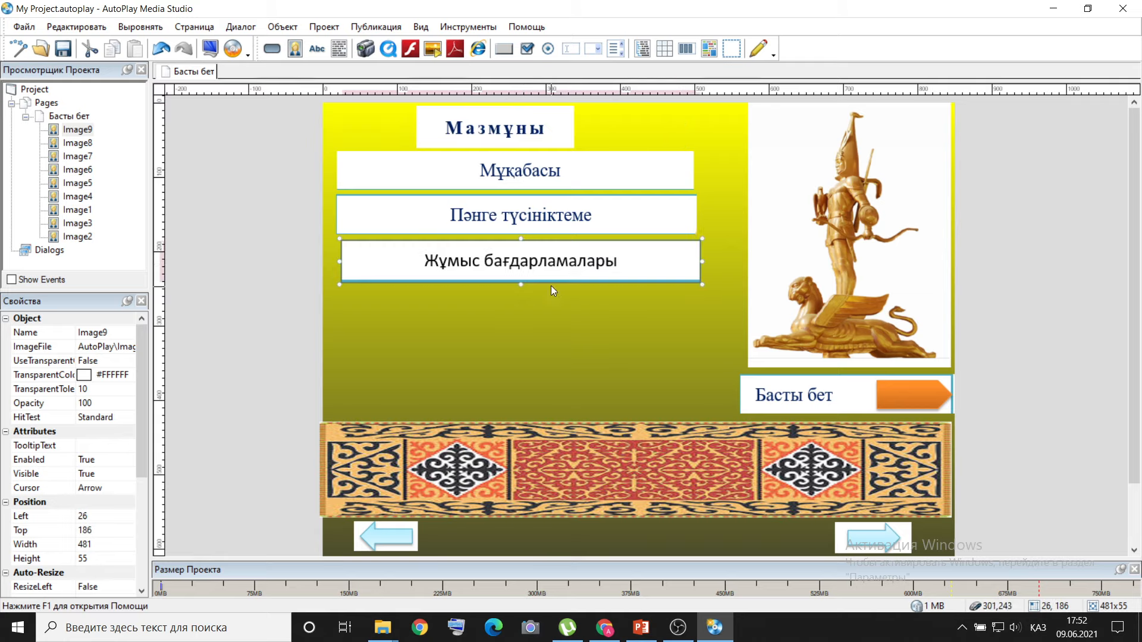
# Check slide 2 in PowerPoint, insert the Күнтізбелік-тақырыптық жоспарлар image 9.png, and place it under Жұмыс бағдарламалары at about left 24, top 254.
pyautogui.click(640, 631)
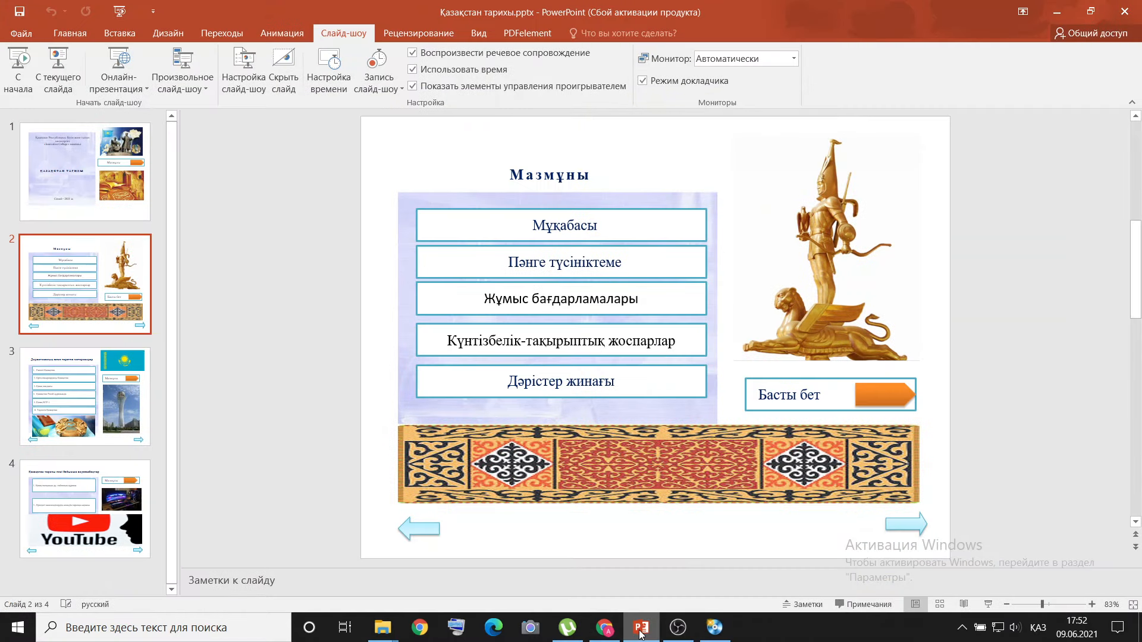
pyautogui.click(640, 631)
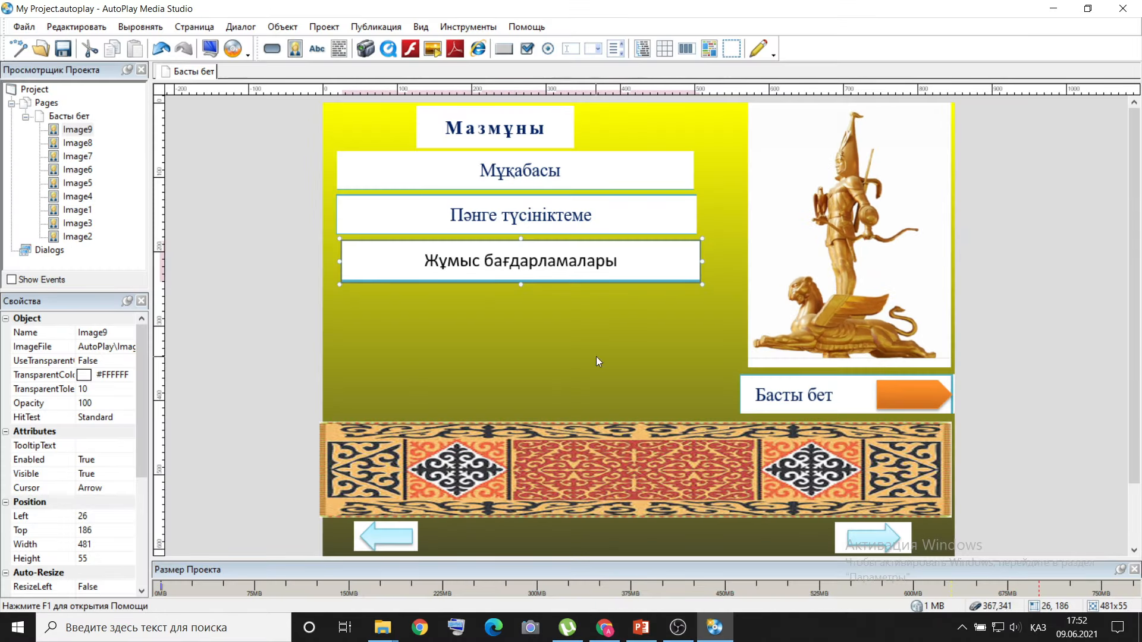
pyautogui.click(282, 26)
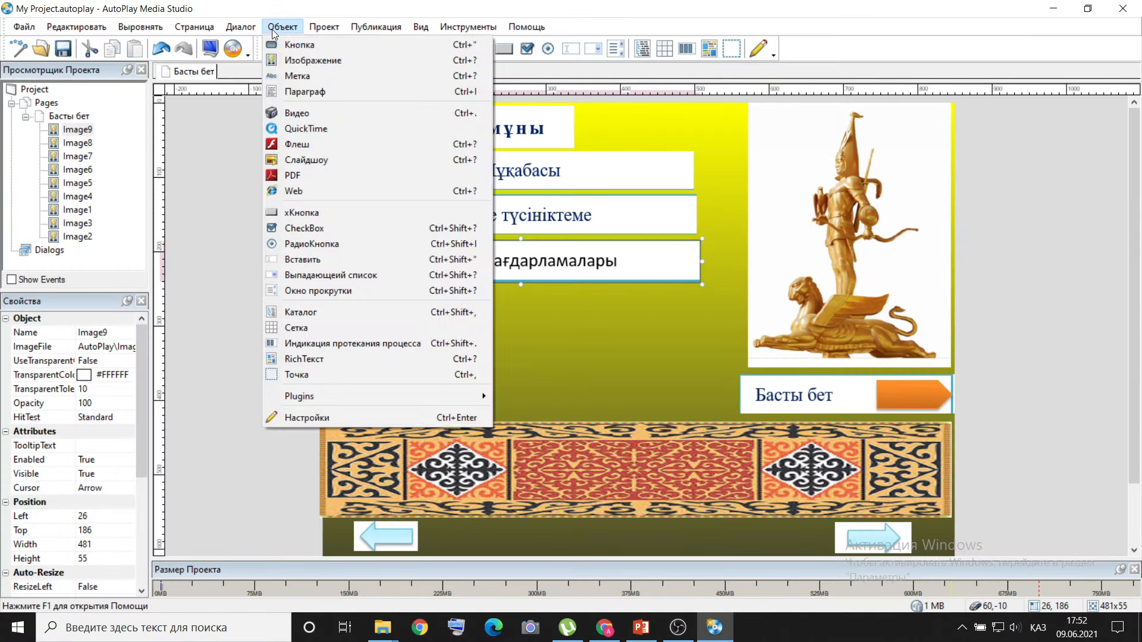
pyautogui.click(291, 71)
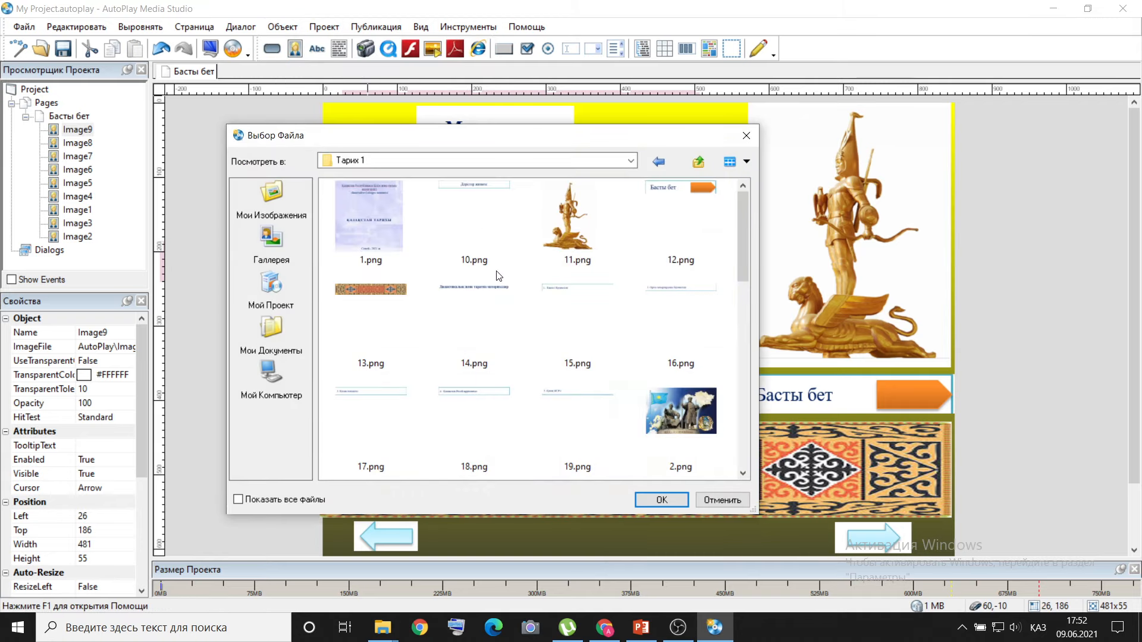
pyautogui.doubleClick(389, 426)
pyautogui.moveTo(453, 121); pyautogui.dragTo(472, 302)
pyautogui.moveTo(472, 308); pyautogui.dragTo(472, 308)
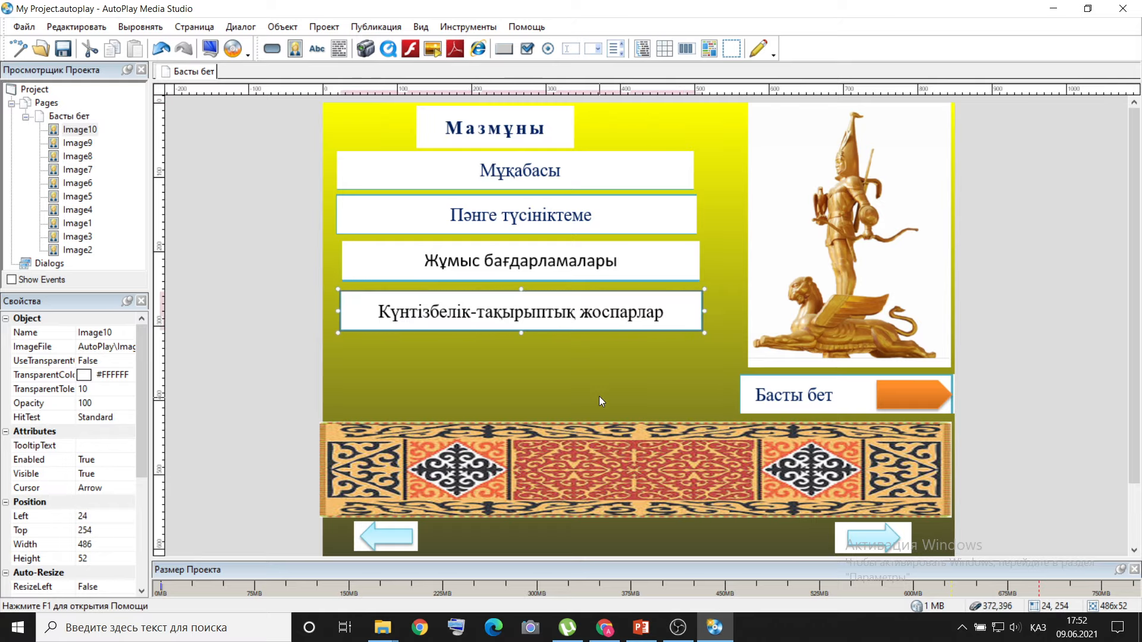
# Check slide 2 in PowerPoint, insert the Дәрістер жинағы image 10.png, and place it beneath the Күнтізбелік-тақырыптық жоспарлар button.
pyautogui.click(652, 635)
pyautogui.click(652, 635)
pyautogui.click(283, 27)
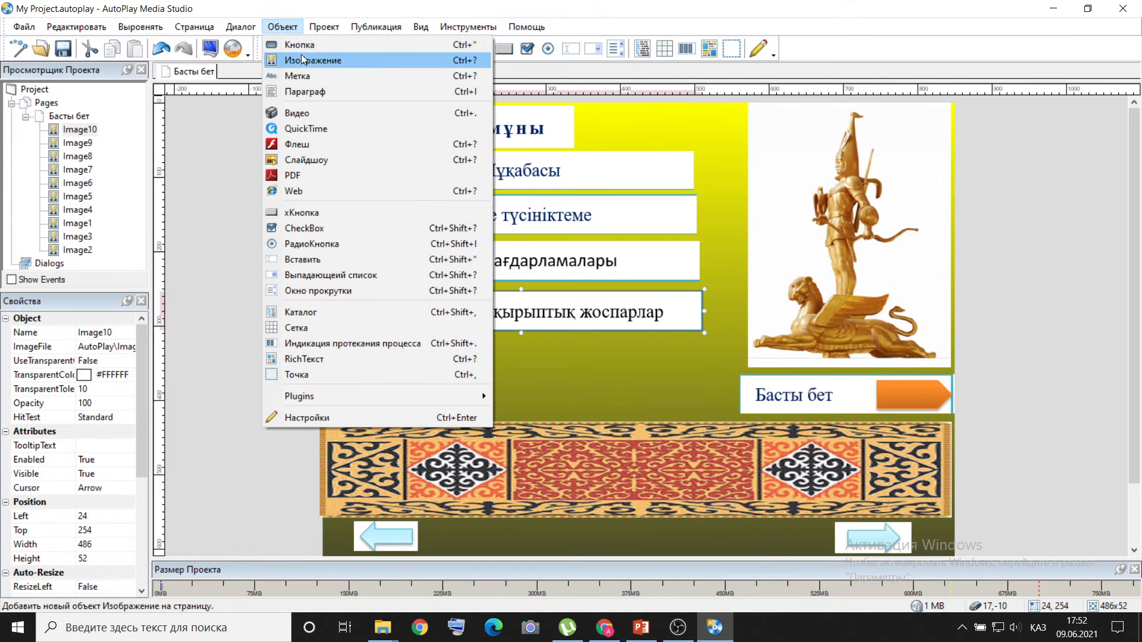
pyautogui.click(301, 55)
pyautogui.scroll(-5, 526, 294)
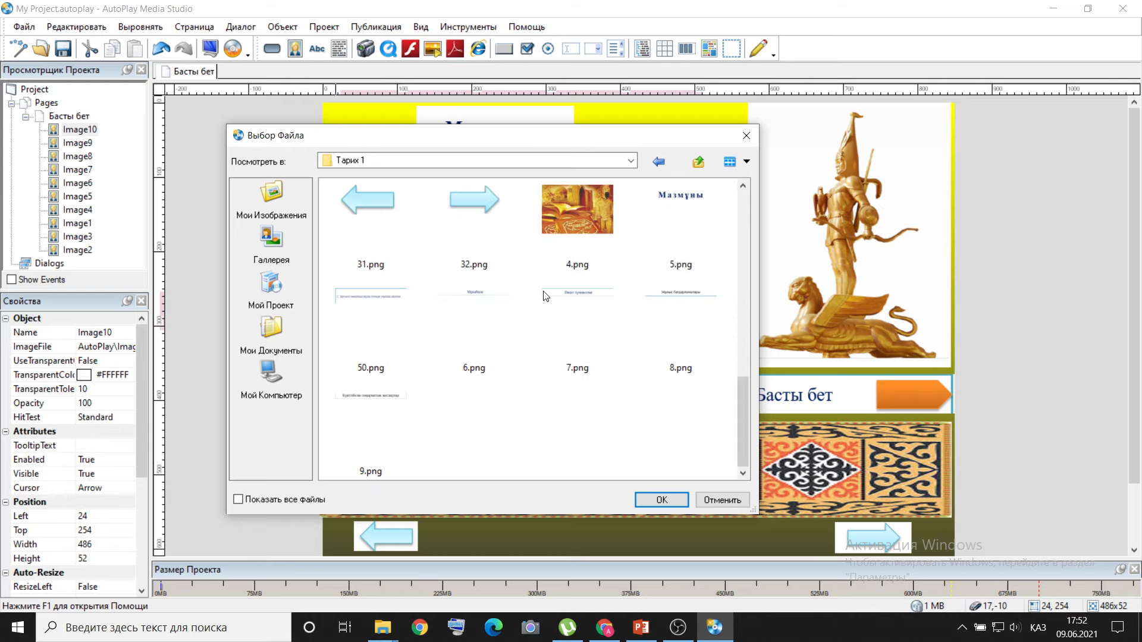
pyautogui.scroll(2, 546, 296)
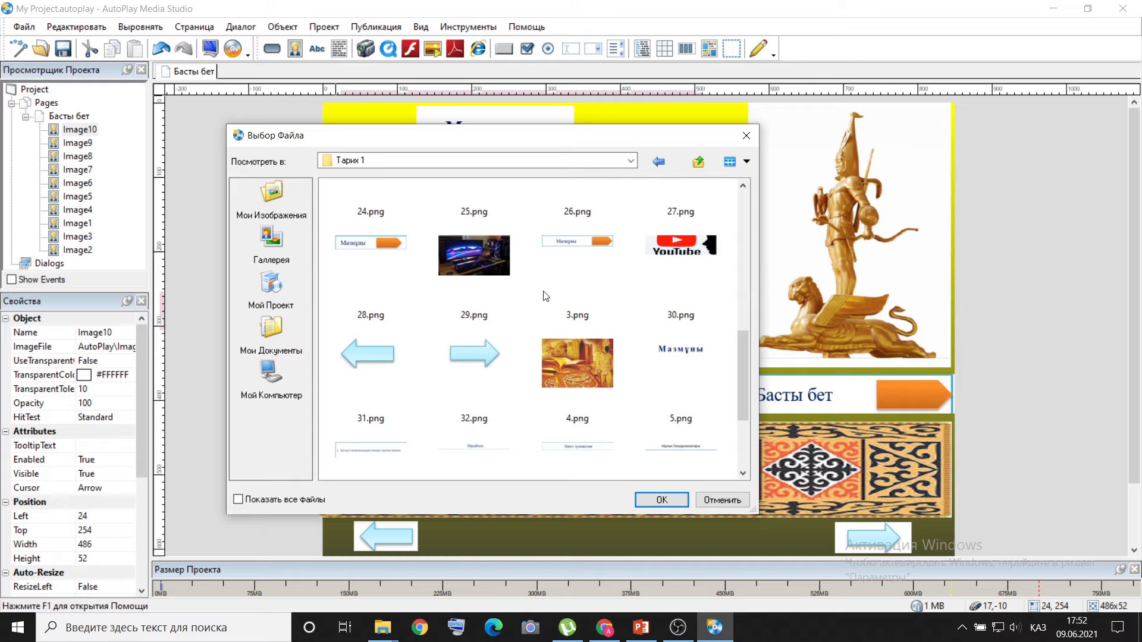
pyautogui.scroll(2, 545, 296)
pyautogui.scroll(2, 546, 296)
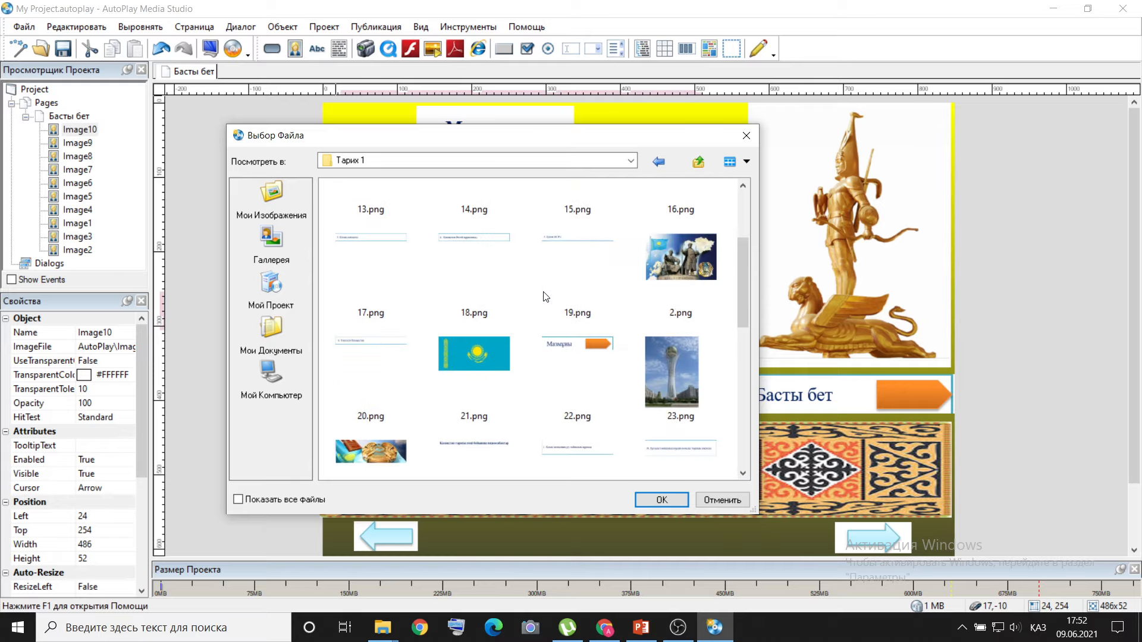
pyautogui.scroll(2, 546, 295)
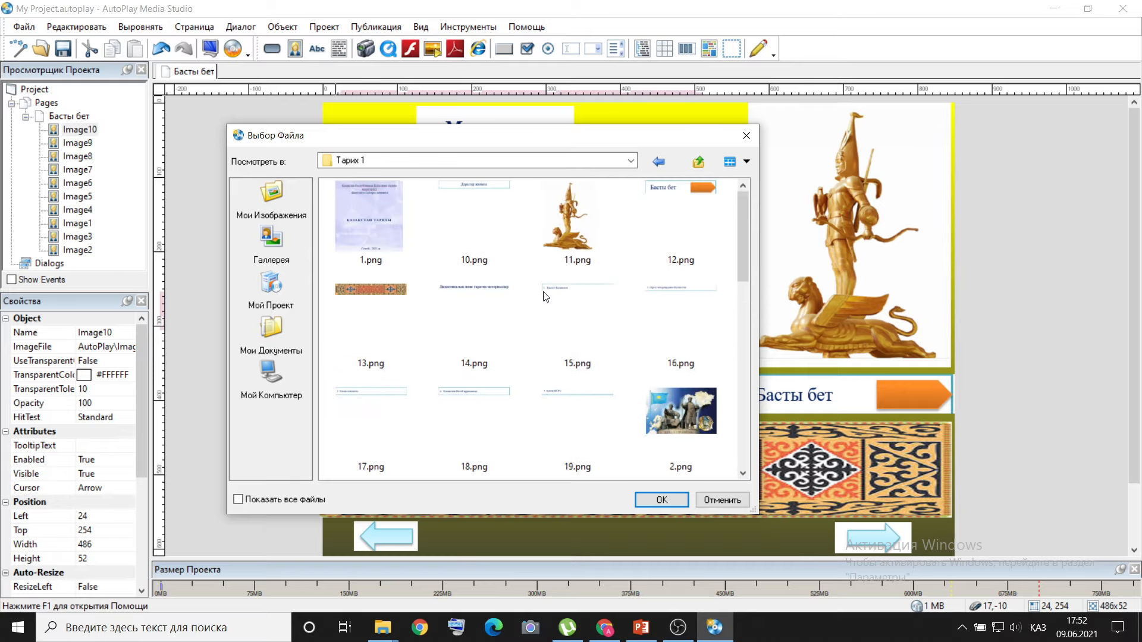
pyautogui.doubleClick(488, 237)
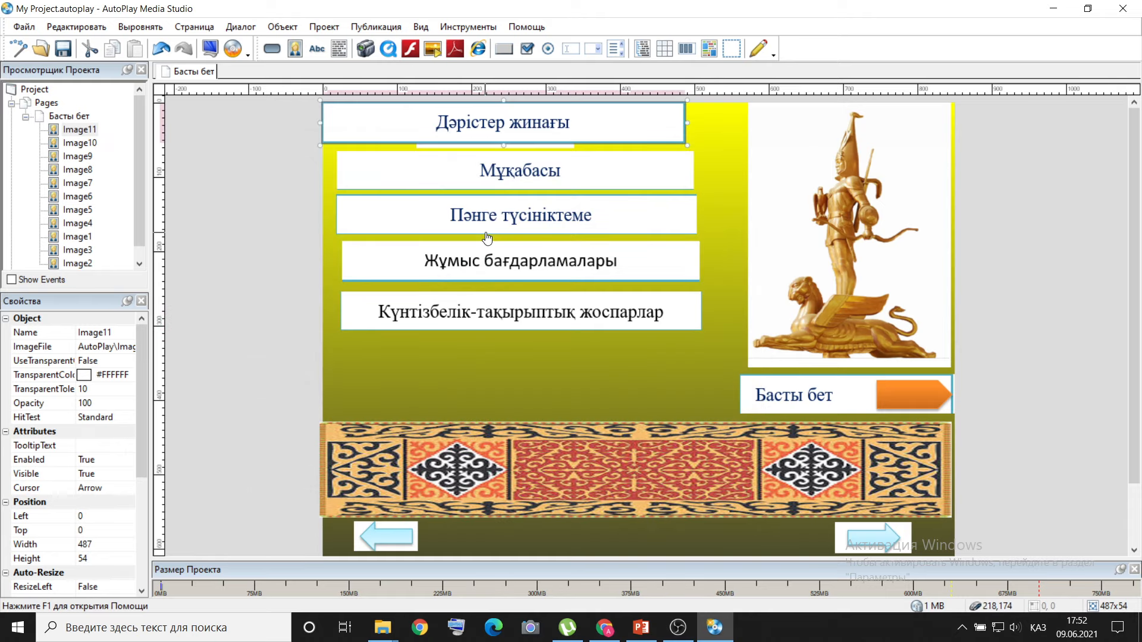
pyautogui.moveTo(492, 123); pyautogui.dragTo(527, 353)
# Shift the Жұмыс бағдарламалары and Күнтізбелік-тақырыптық жоспарлар images slightly left to line up with the buttons above, the former at about left 20, top 185.
pyautogui.moveTo(551, 259); pyautogui.dragTo(545, 256)
pyautogui.moveTo(581, 300)
pyautogui.mouseDown()
pyautogui.moveTo(565, 299)
pyautogui.moveTo(577, 300)
pyautogui.mouseUp()
pyautogui.moveTo(552, 263); pyautogui.dragTo(555, 263)
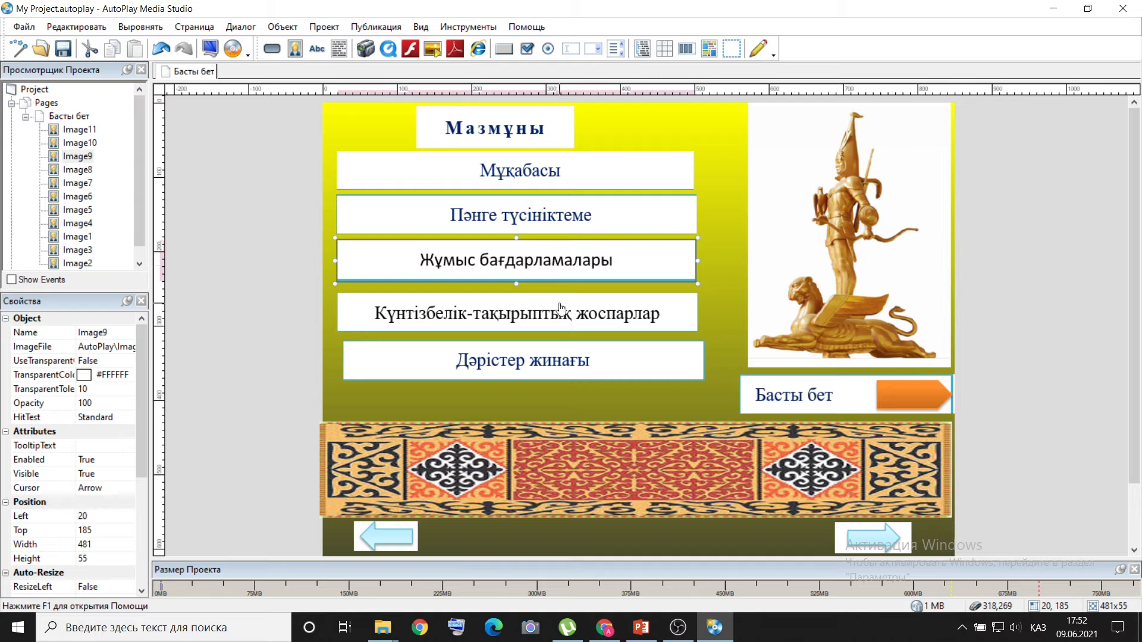
# Space the four lower contents buttons evenly down to the ornament, with Пәнге түсініктеме at about top 140 and Дәрістер жинағы at about left 19, top 356.
pyautogui.moveTo(564, 361); pyautogui.dragTo(567, 388)
pyautogui.moveTo(542, 302); pyautogui.dragTo(542, 323)
pyautogui.moveTo(542, 264); pyautogui.dragTo(542, 286)
pyautogui.moveTo(534, 226); pyautogui.dragTo(534, 228)
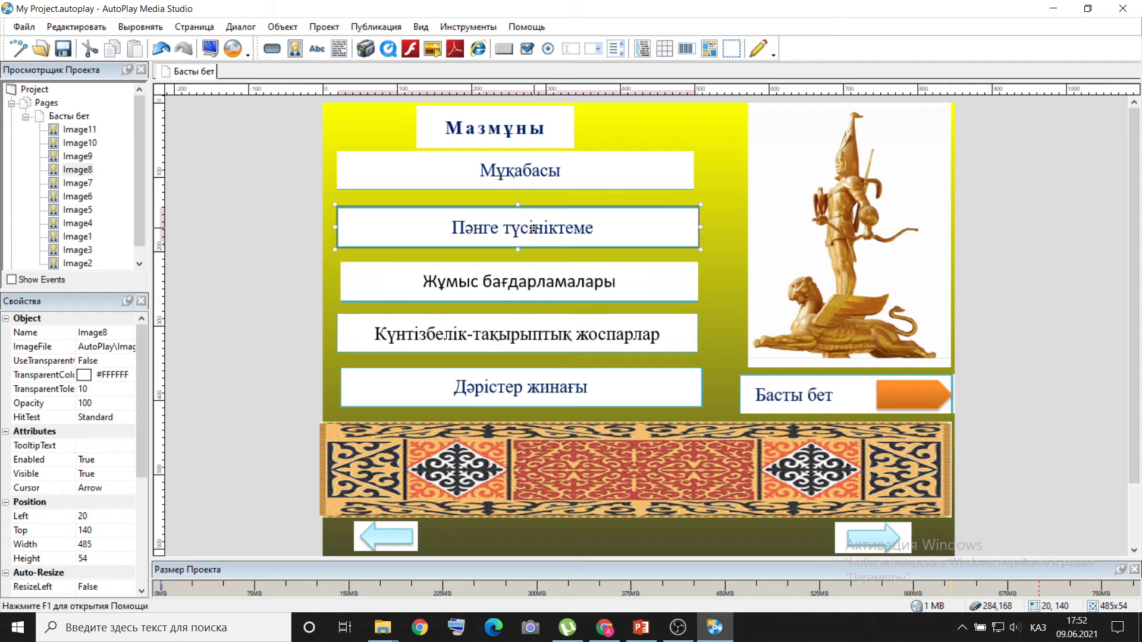
pyautogui.moveTo(558, 398); pyautogui.dragTo(553, 393)
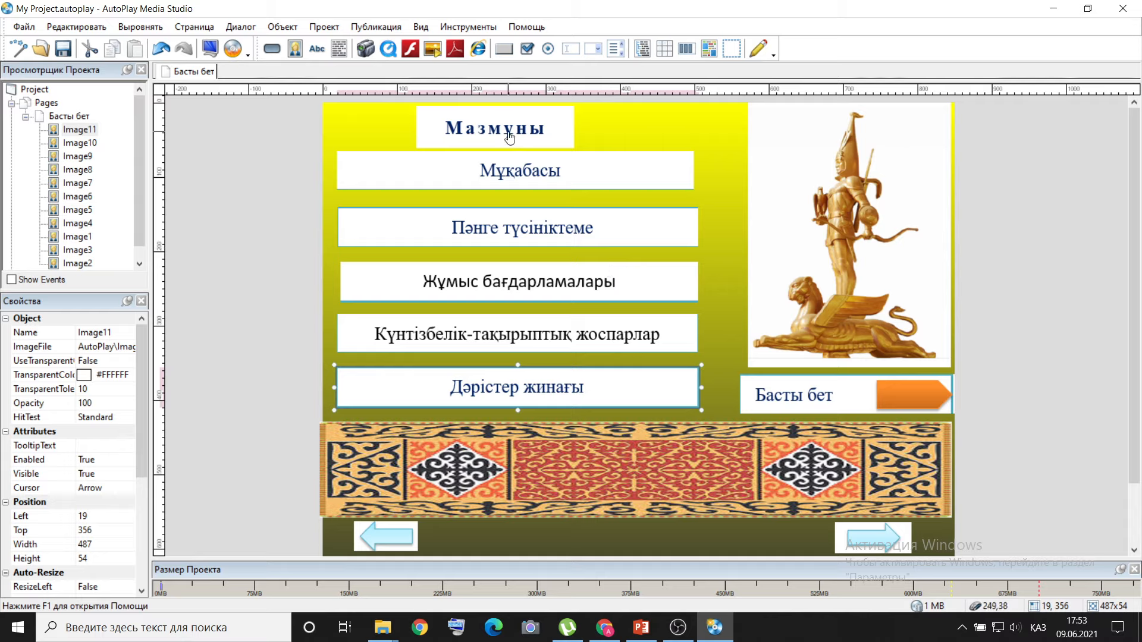
# Set the quick action of the Мұқабасы image to Open Document.
pyautogui.rightClick(531, 168)
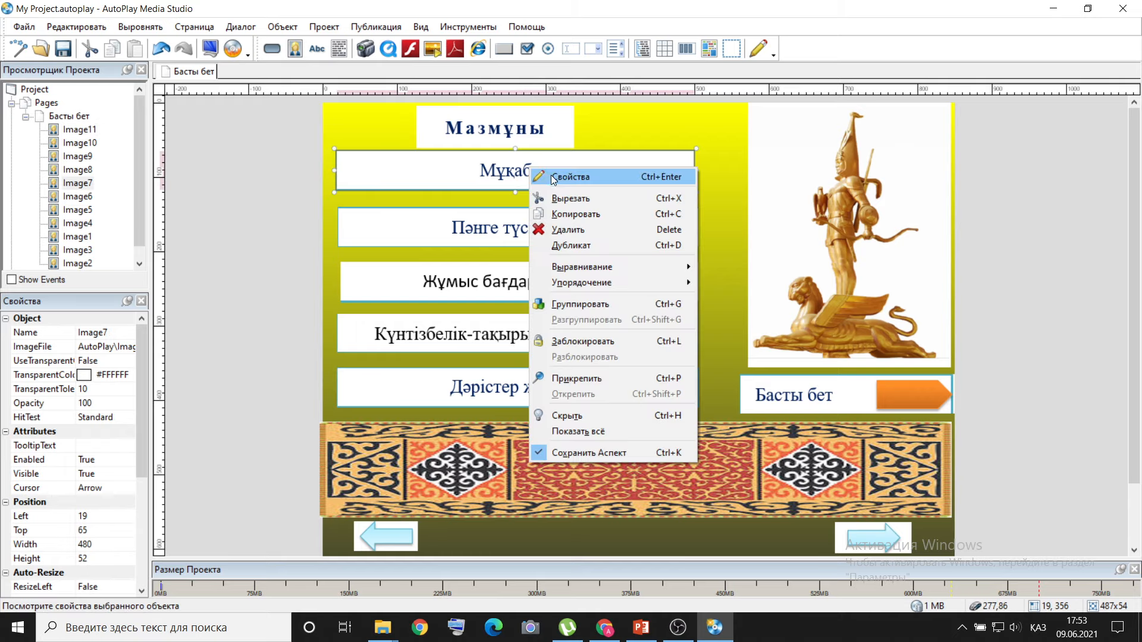
pyautogui.click(551, 176)
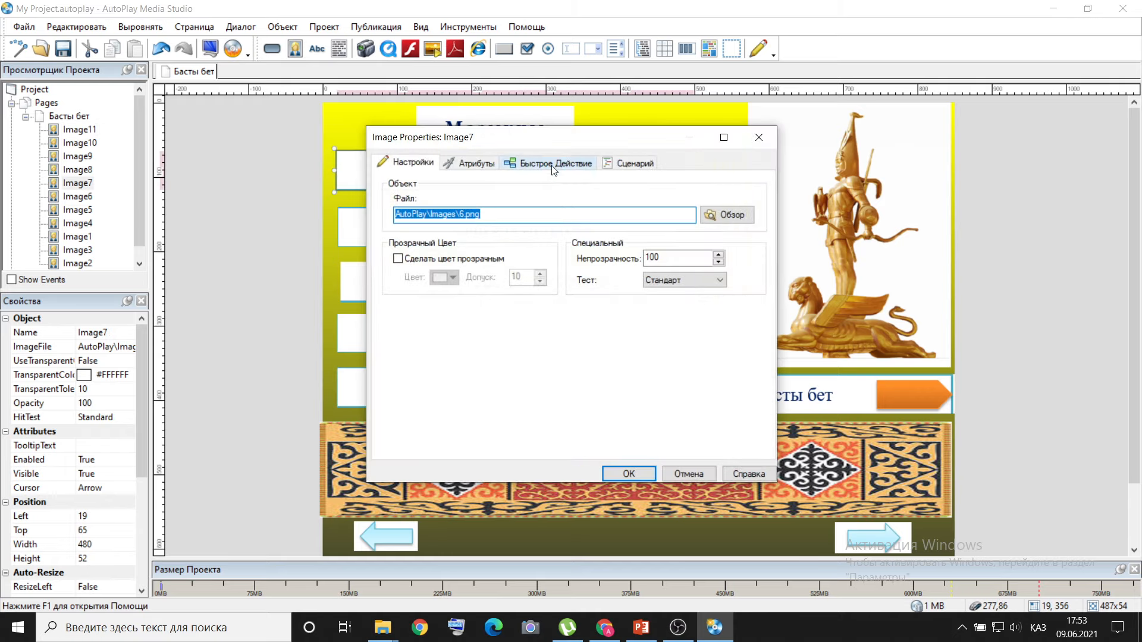
pyautogui.click(552, 166)
pyautogui.click(531, 218)
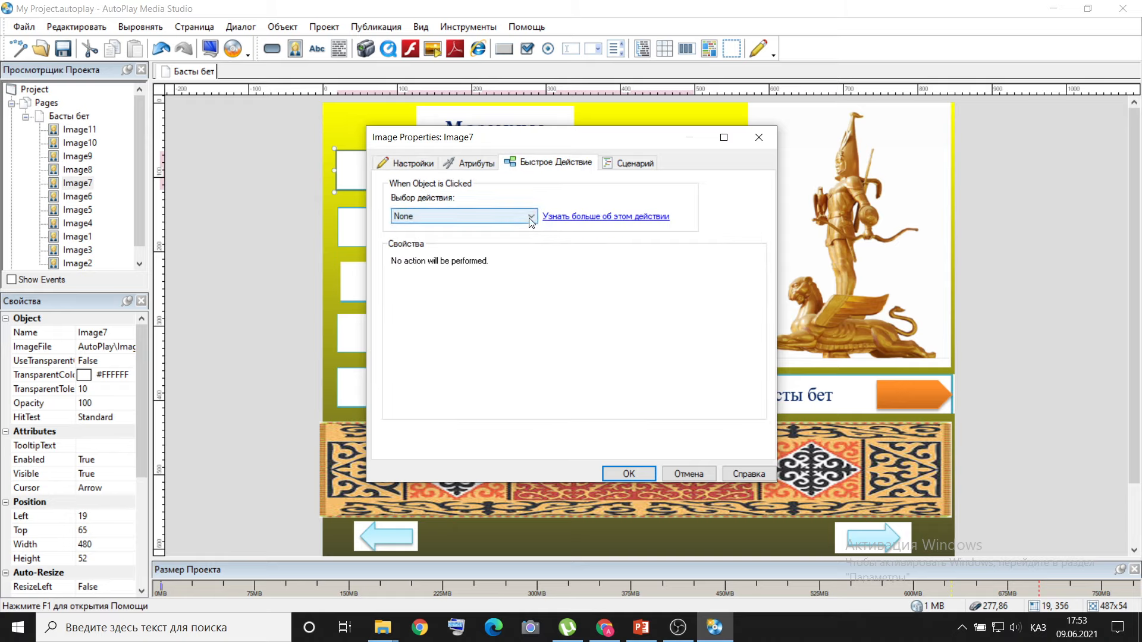
pyautogui.click(422, 277)
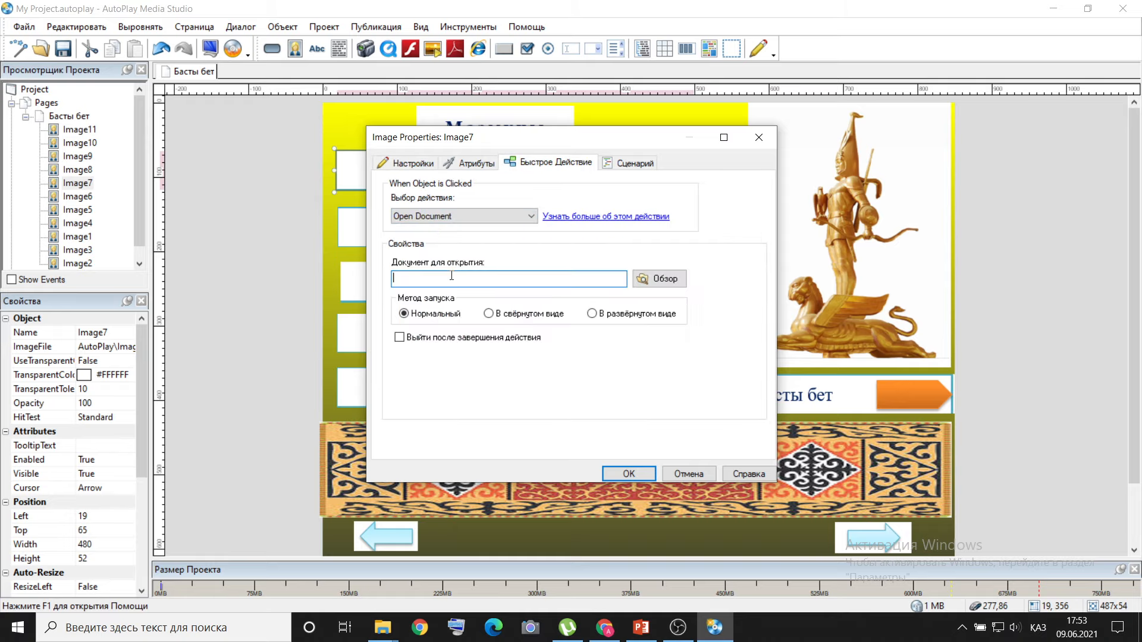
# Link the Мұқабасы image to Мукаба.docx from the desktop folder Тарих, subfolder Тарих 1, and confirm its properties.
pyautogui.click(637, 280)
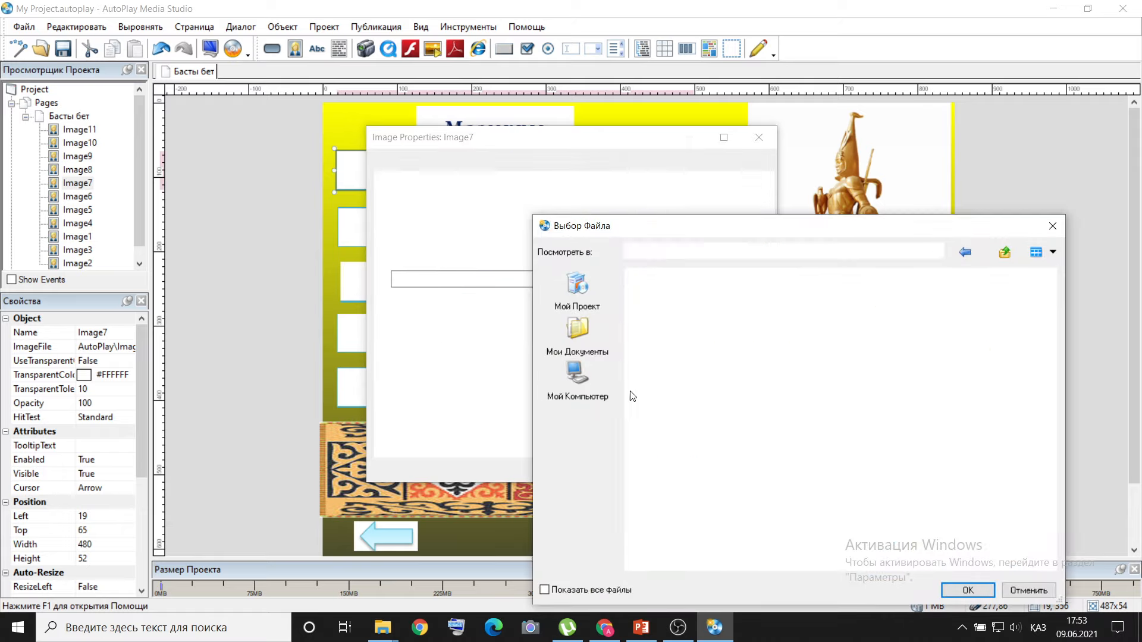
pyautogui.click(585, 381)
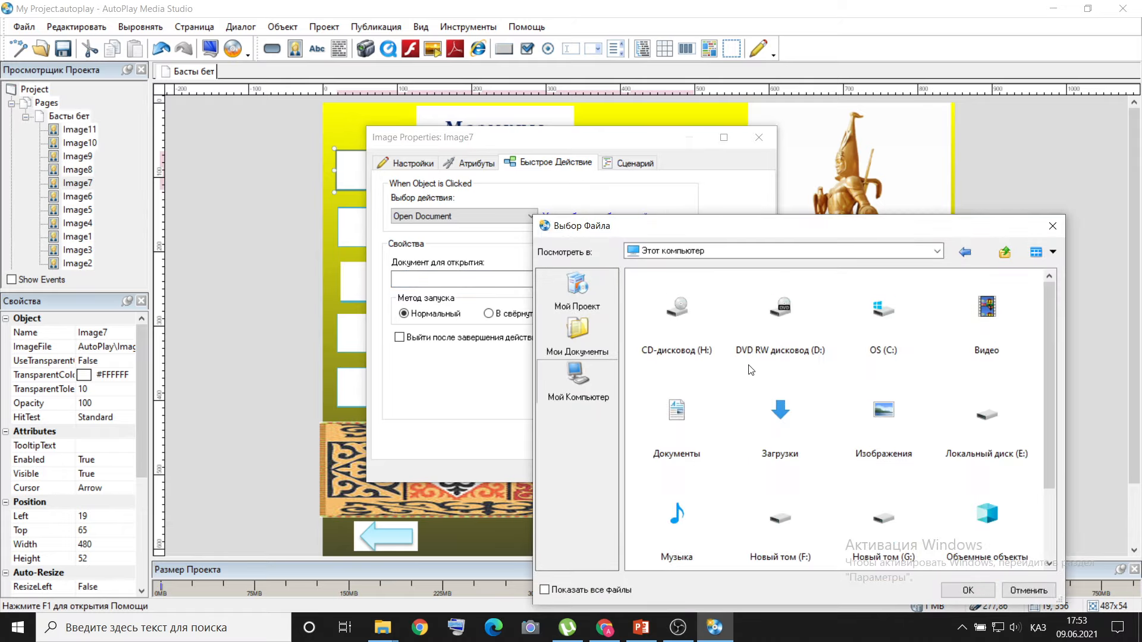
pyautogui.scroll(-2, 794, 387)
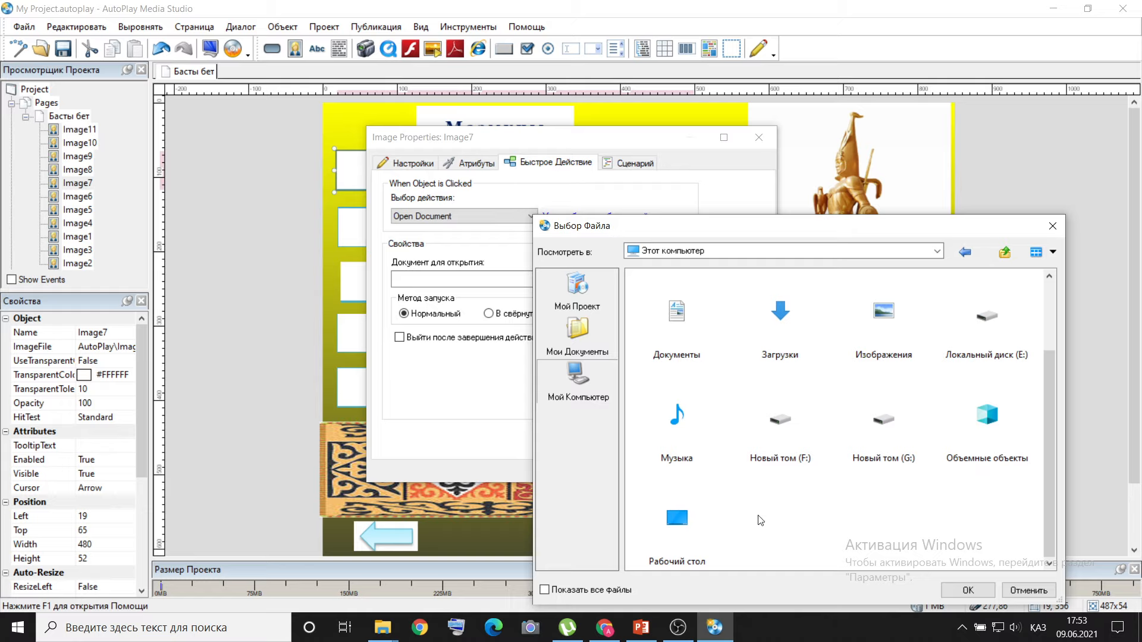
pyautogui.doubleClick(669, 528)
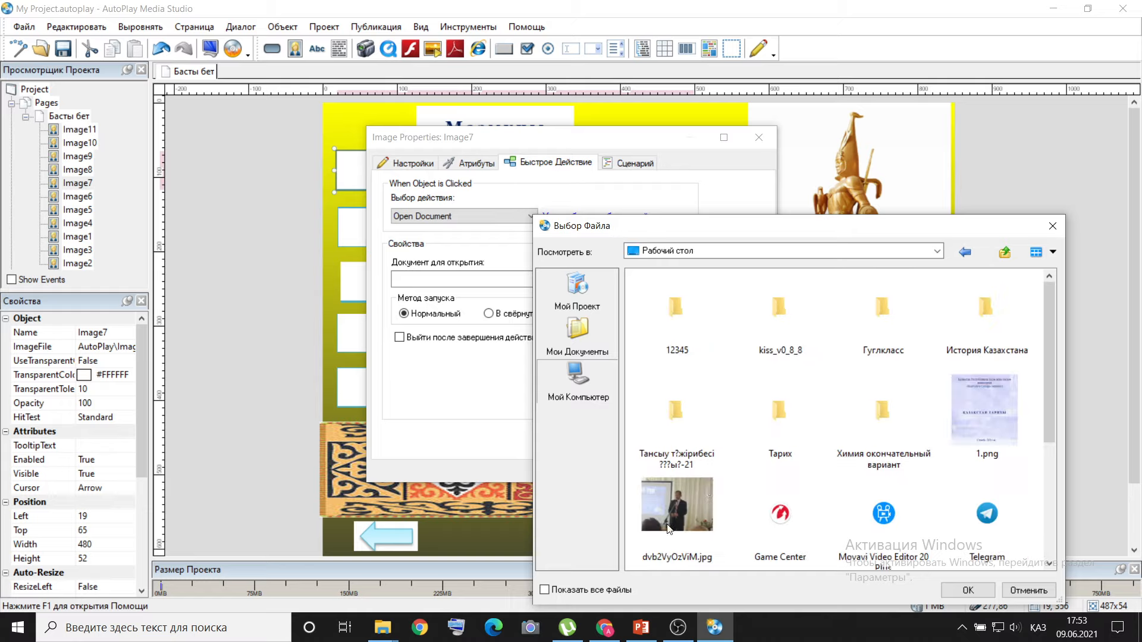
pyautogui.doubleClick(784, 441)
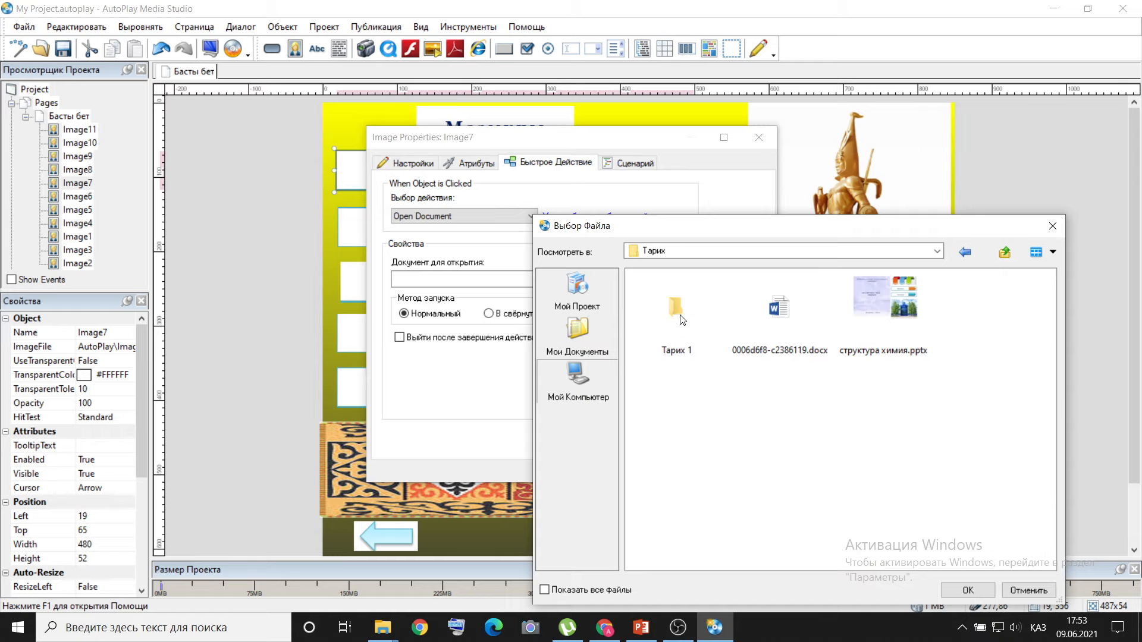
pyautogui.doubleClick(682, 321)
pyautogui.scroll(-5, 767, 393)
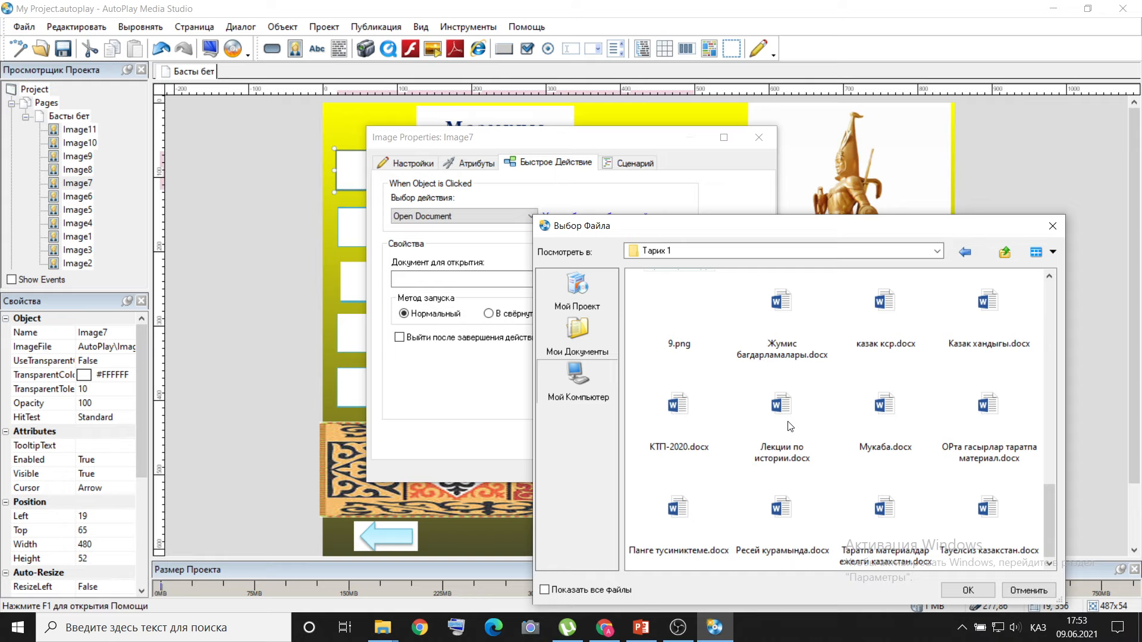
pyautogui.doubleClick(884, 411)
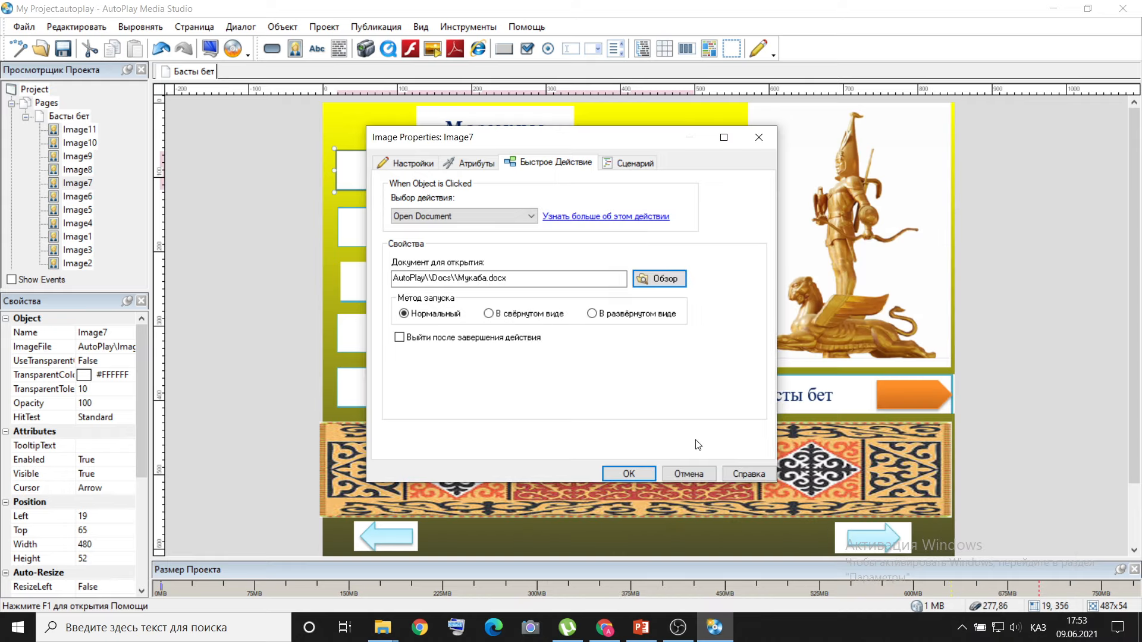
pyautogui.click(631, 471)
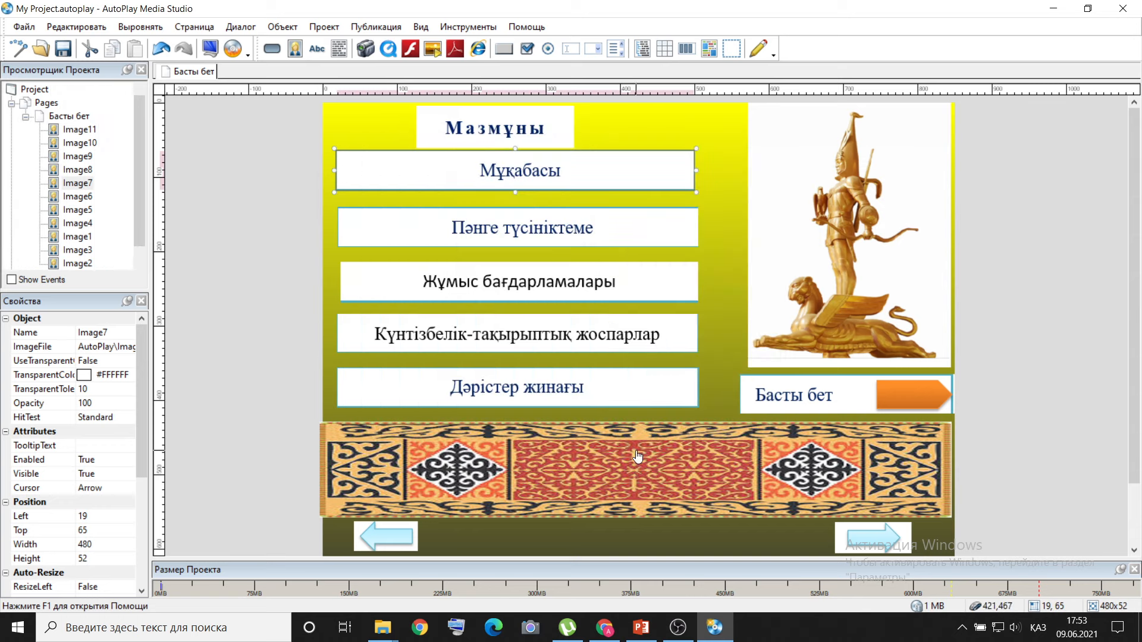
# Give the Пәнге түсініктеме image an Open Document quick action linked to Панге тусиниктеме.docx in the Тарих 1 folder.
pyautogui.rightClick(527, 227)
pyautogui.click(546, 233)
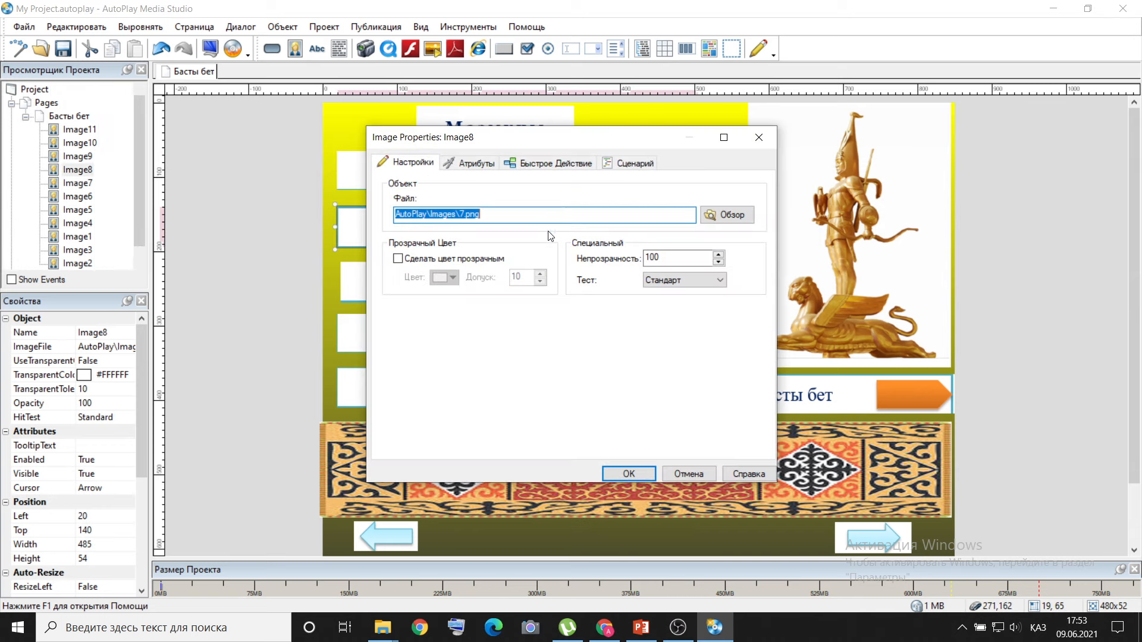
pyautogui.click(557, 169)
pyautogui.click(530, 219)
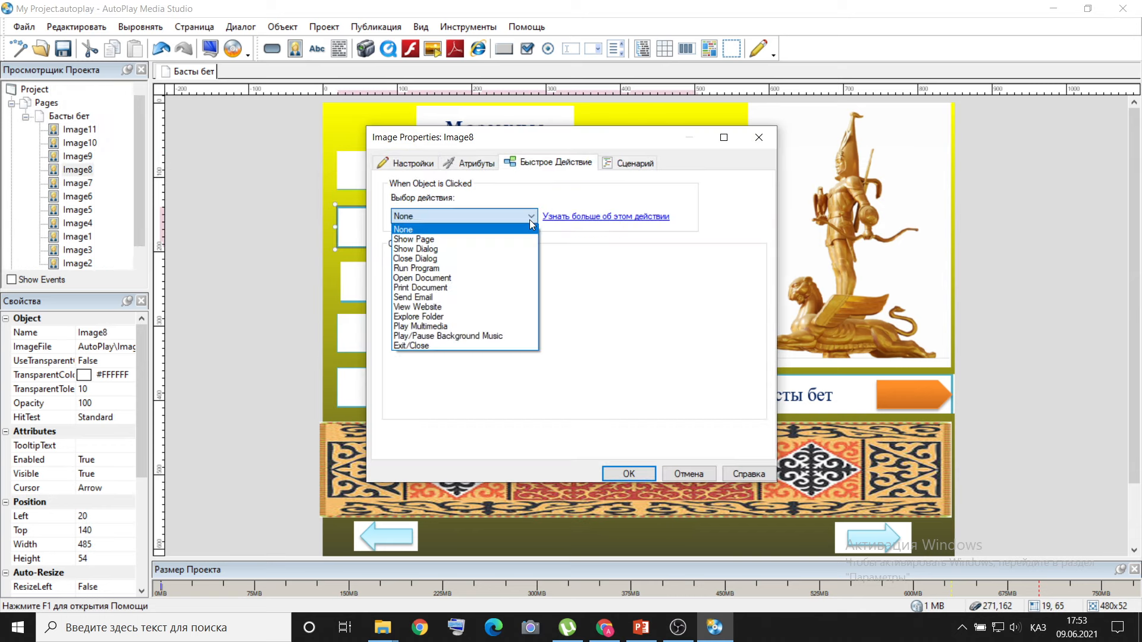
pyautogui.click(499, 282)
pyautogui.click(665, 279)
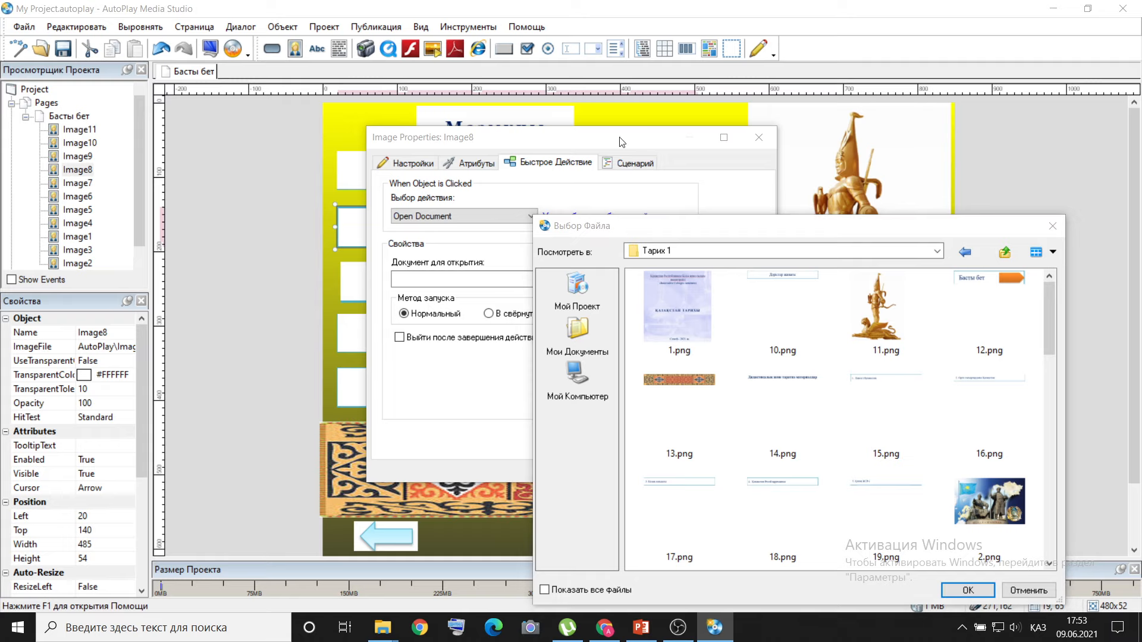
pyautogui.scroll(-10, 885, 369)
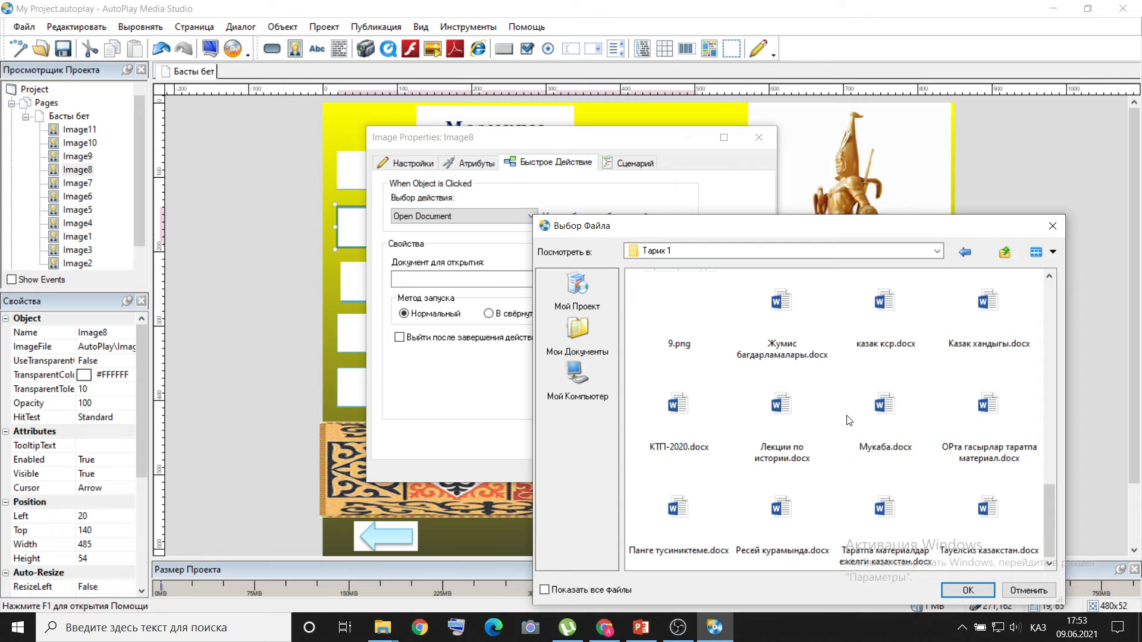
pyautogui.doubleClick(683, 505)
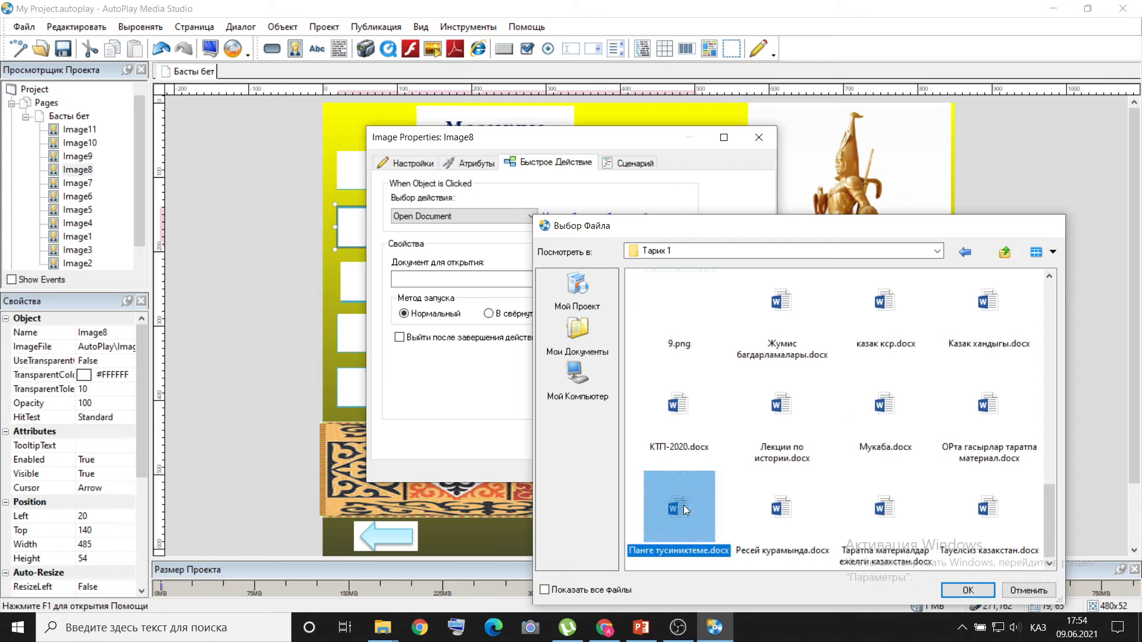
pyautogui.click(646, 472)
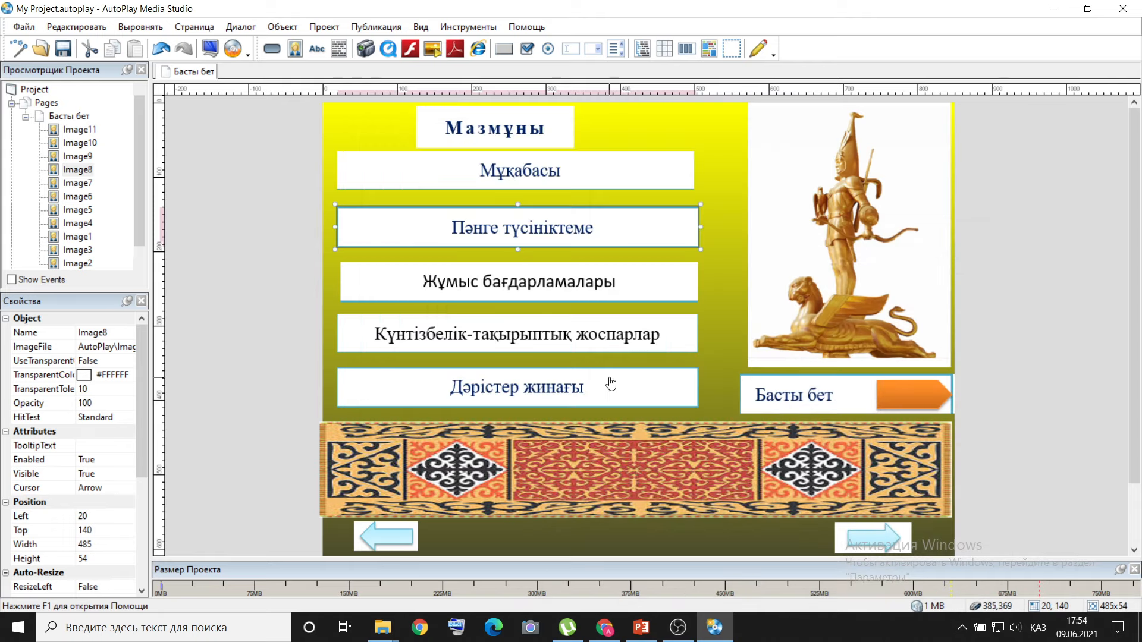
# Give the Жұмыс бағдарламалары image an Open Document quick action linked to Жумис багдарламалары.docx in the Тарих 1 folder.
pyautogui.rightClick(532, 282)
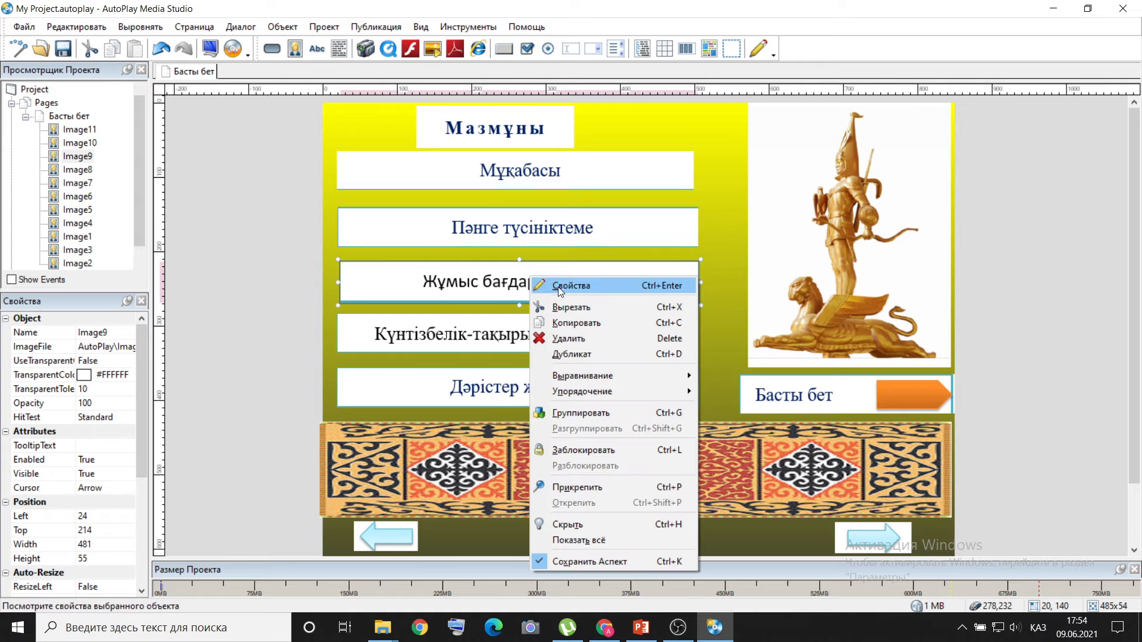
pyautogui.click(558, 287)
pyautogui.click(553, 163)
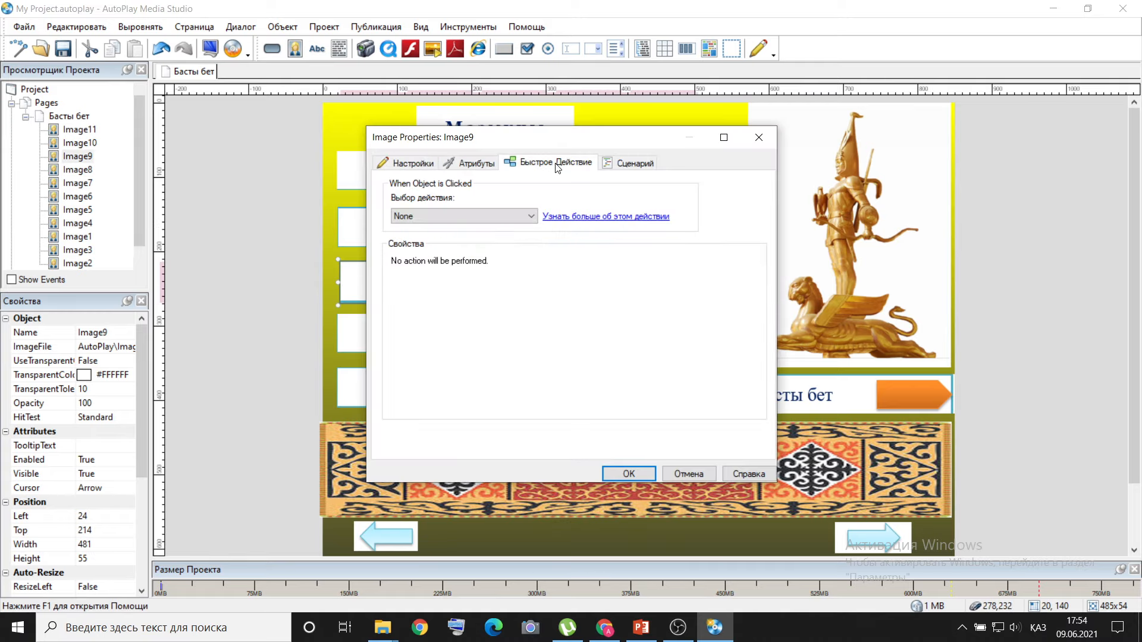
pyautogui.click(531, 216)
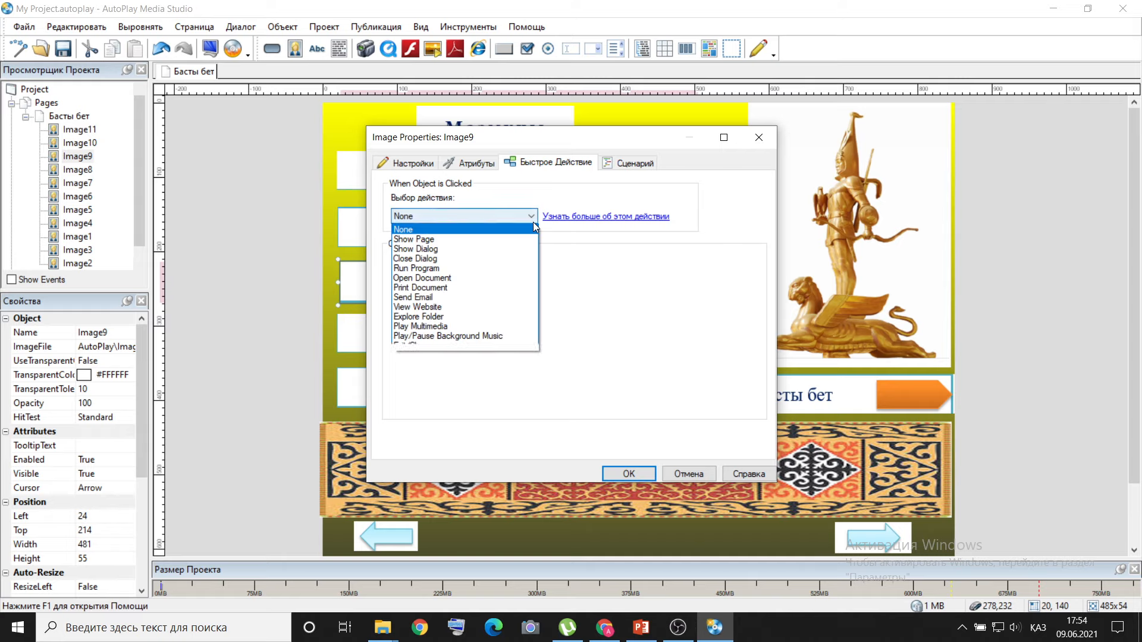
pyautogui.click(482, 278)
pyautogui.click(659, 279)
pyautogui.scroll(-10, 816, 348)
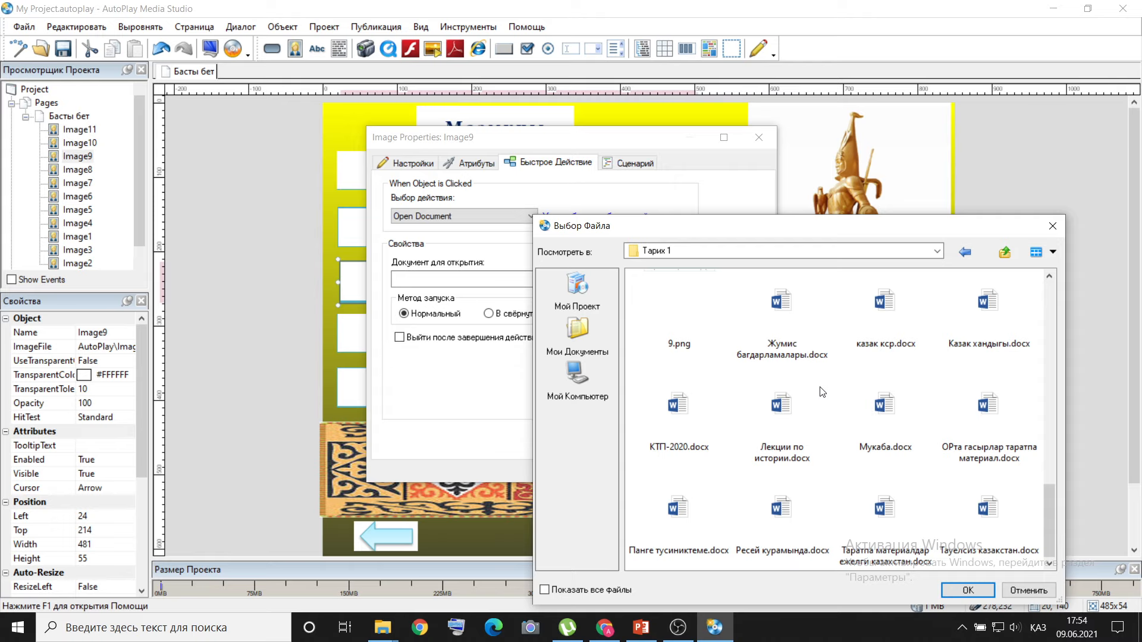
pyautogui.doubleClick(778, 300)
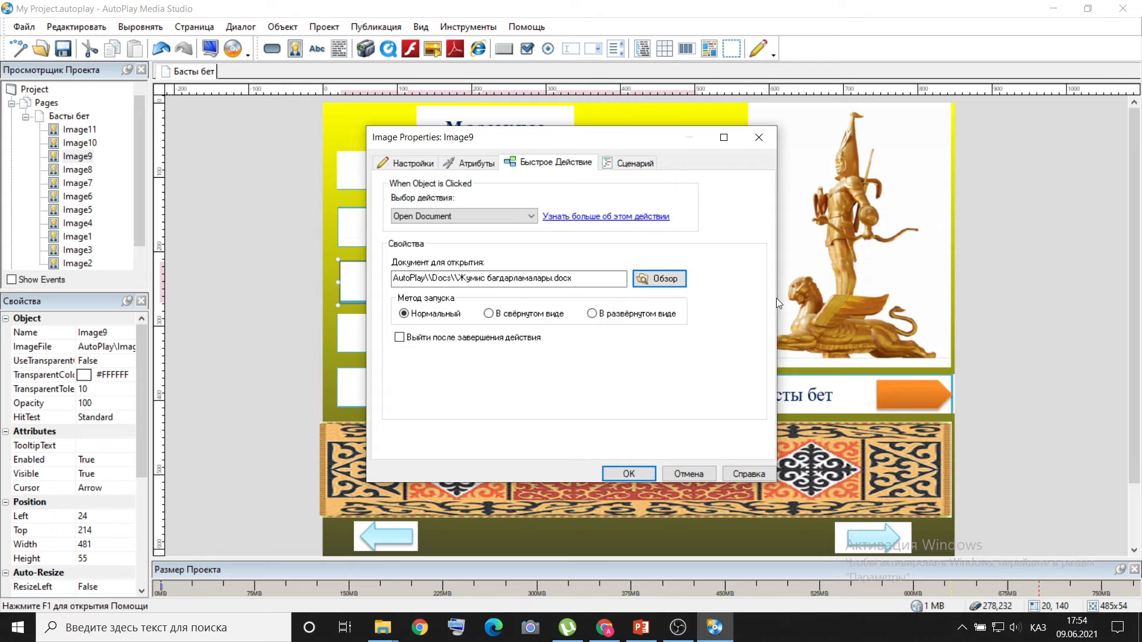
pyautogui.click(618, 470)
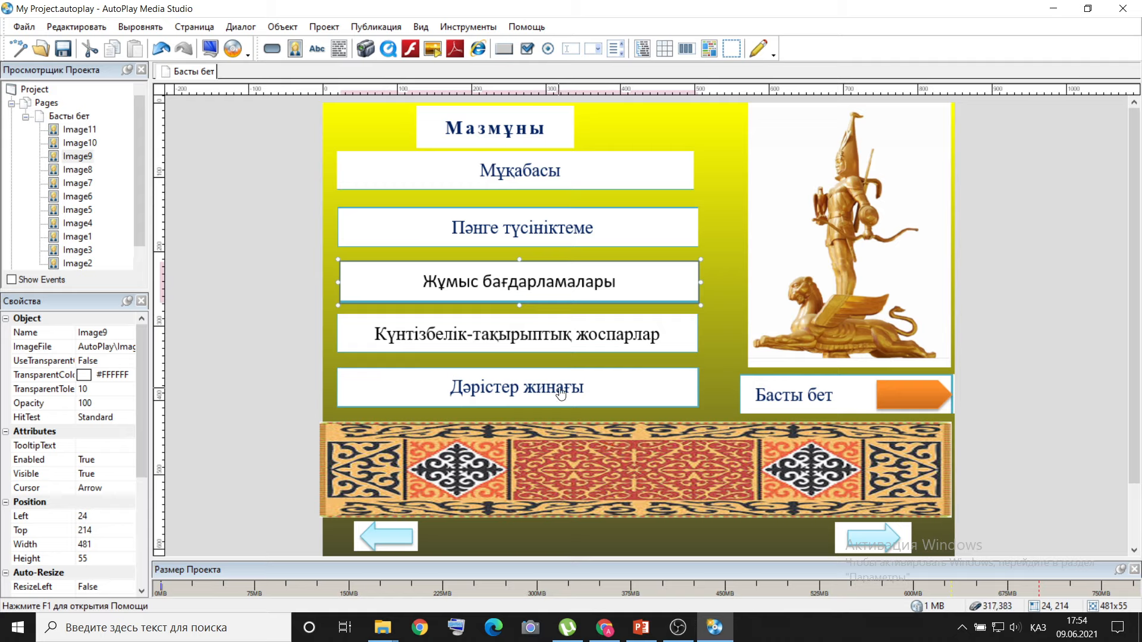
# Give the Күнтізбелік-тақырыптық жоспарлар image an Open Document quick action linked to КТП-2020.docx in the Тарих 1 folder.
pyautogui.click(548, 347)
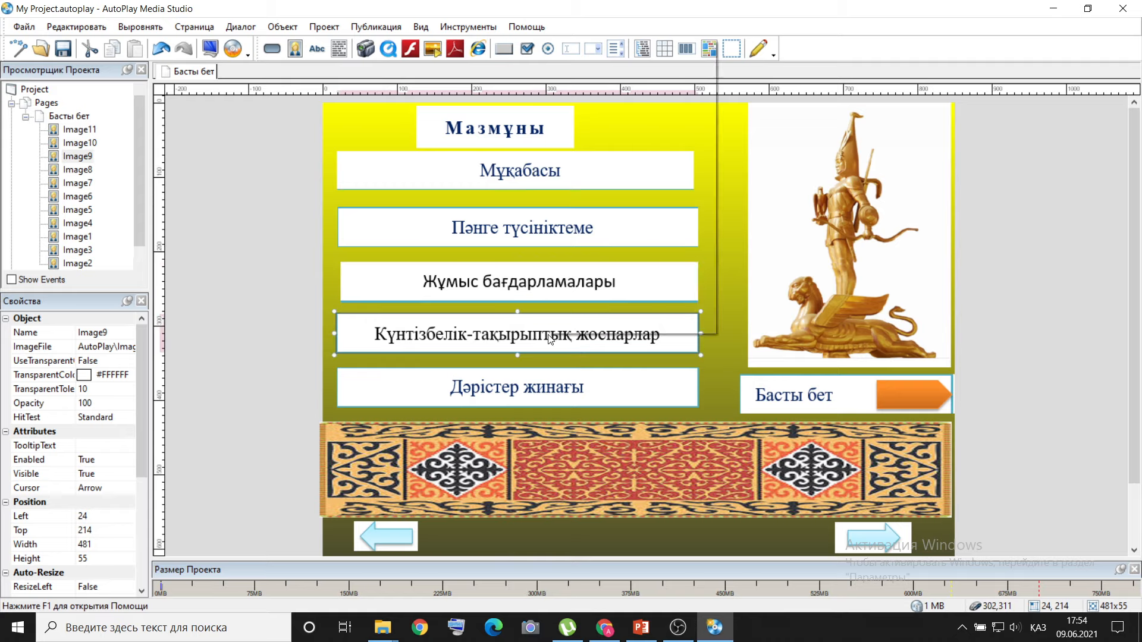
pyautogui.rightClick(545, 345)
pyautogui.click(622, 49)
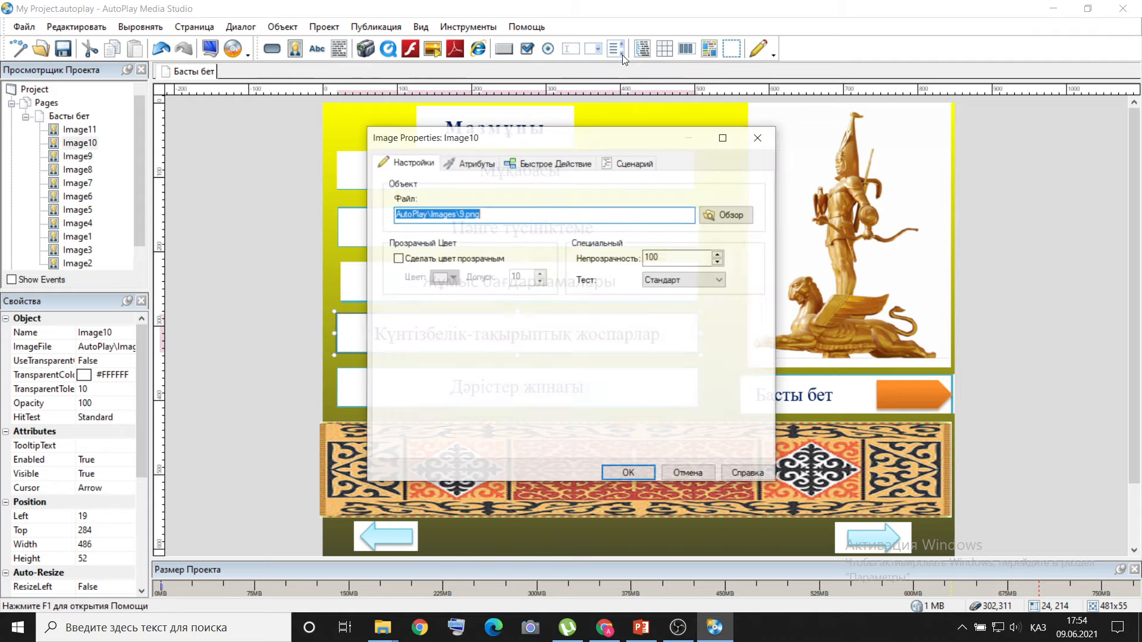
pyautogui.click(569, 164)
pyautogui.click(531, 216)
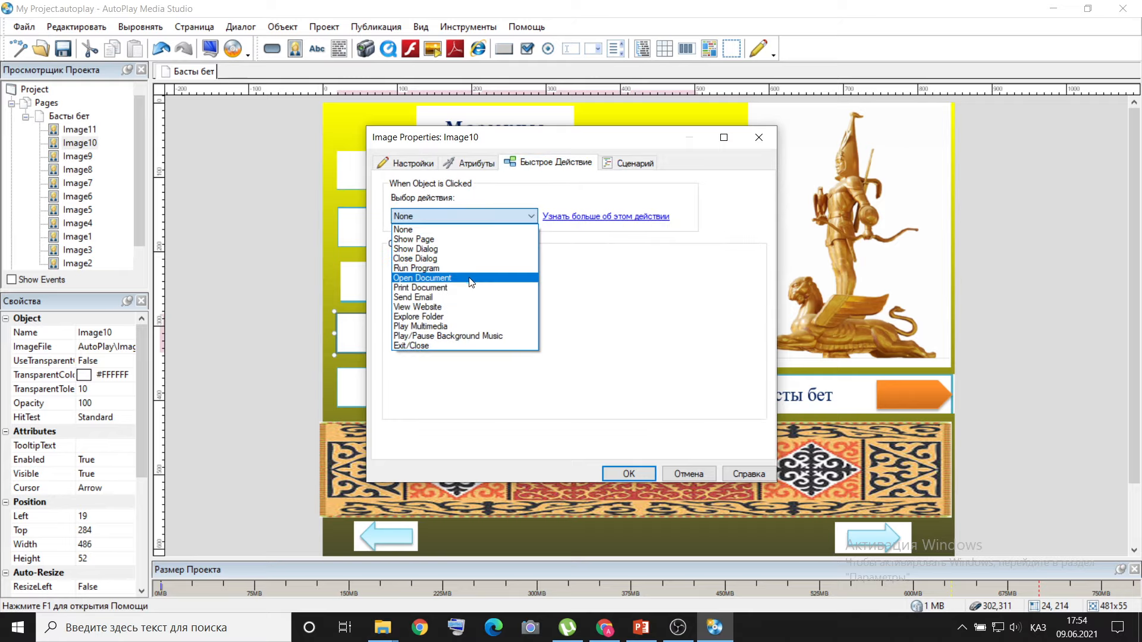
pyautogui.click(471, 278)
pyautogui.click(662, 280)
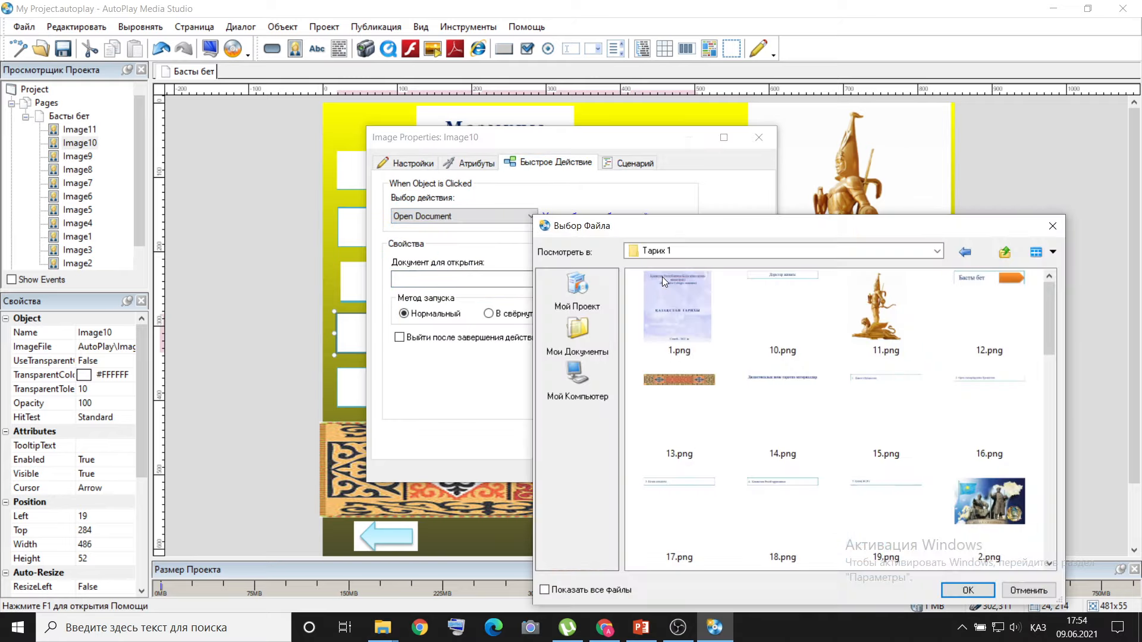
pyautogui.scroll(-5, 714, 339)
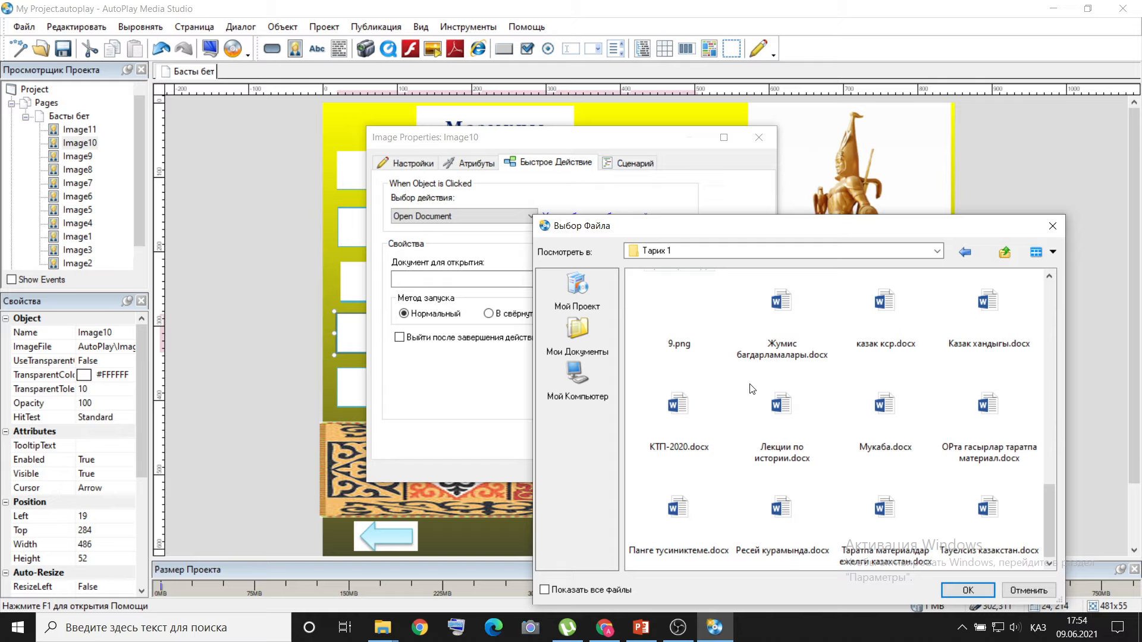
pyautogui.doubleClick(678, 415)
pyautogui.click(641, 473)
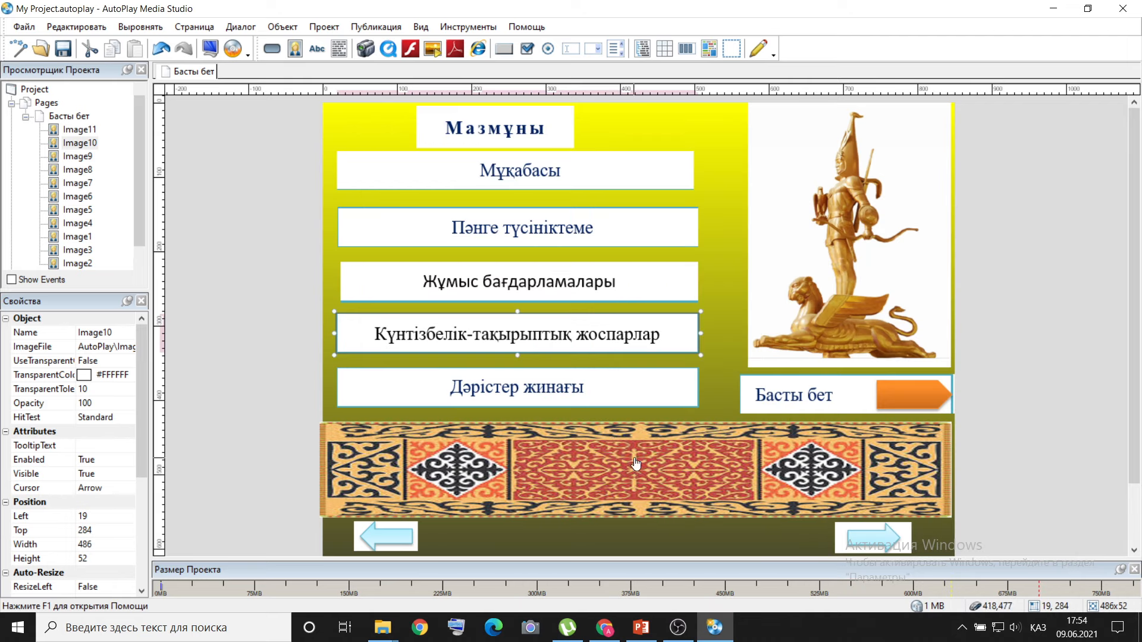
# Give the Дәрістер жинағы image an Open Document quick action linked to Лекции по истории.docx in the Тарих 1 folder.
pyautogui.rightClick(547, 389)
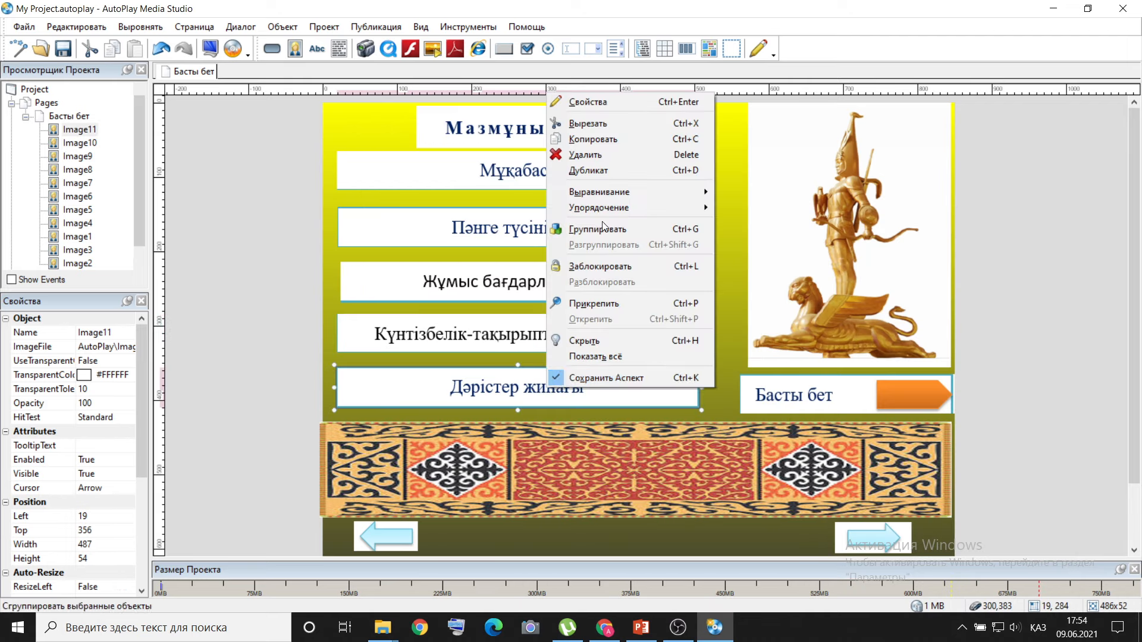
pyautogui.click(618, 102)
pyautogui.click(577, 167)
pyautogui.click(531, 217)
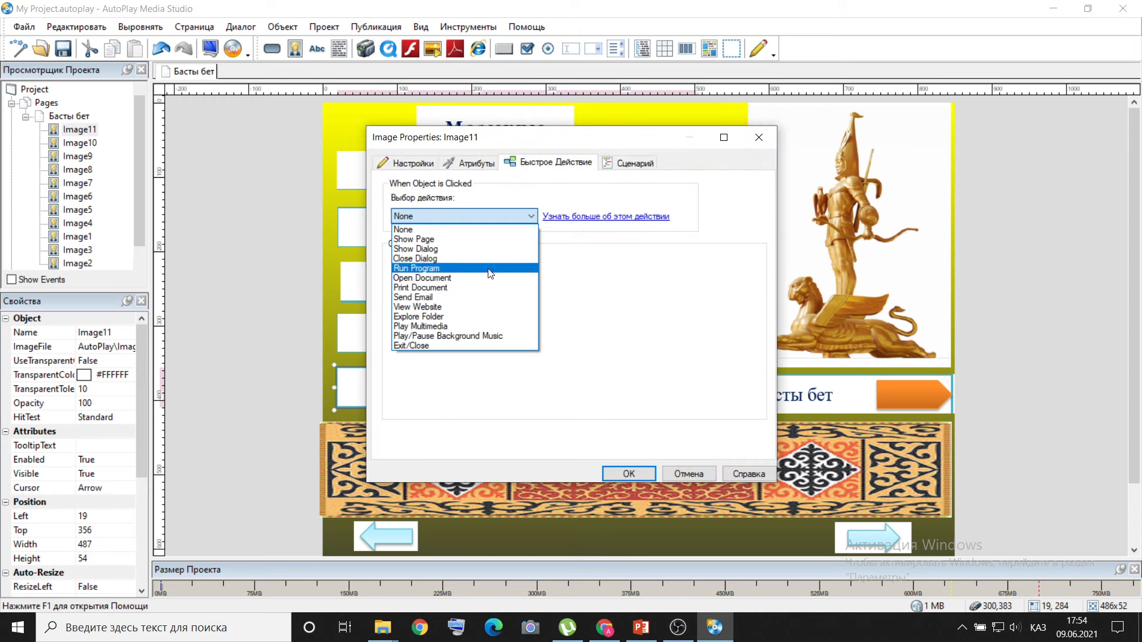
pyautogui.click(485, 277)
pyautogui.click(659, 278)
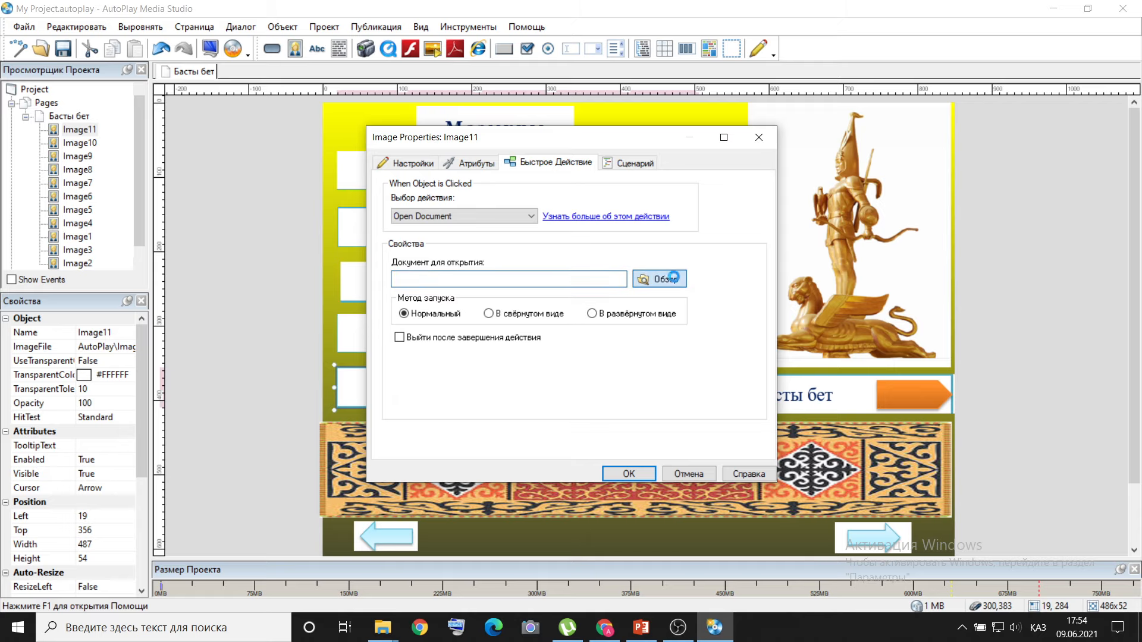
pyautogui.scroll(-8, 728, 348)
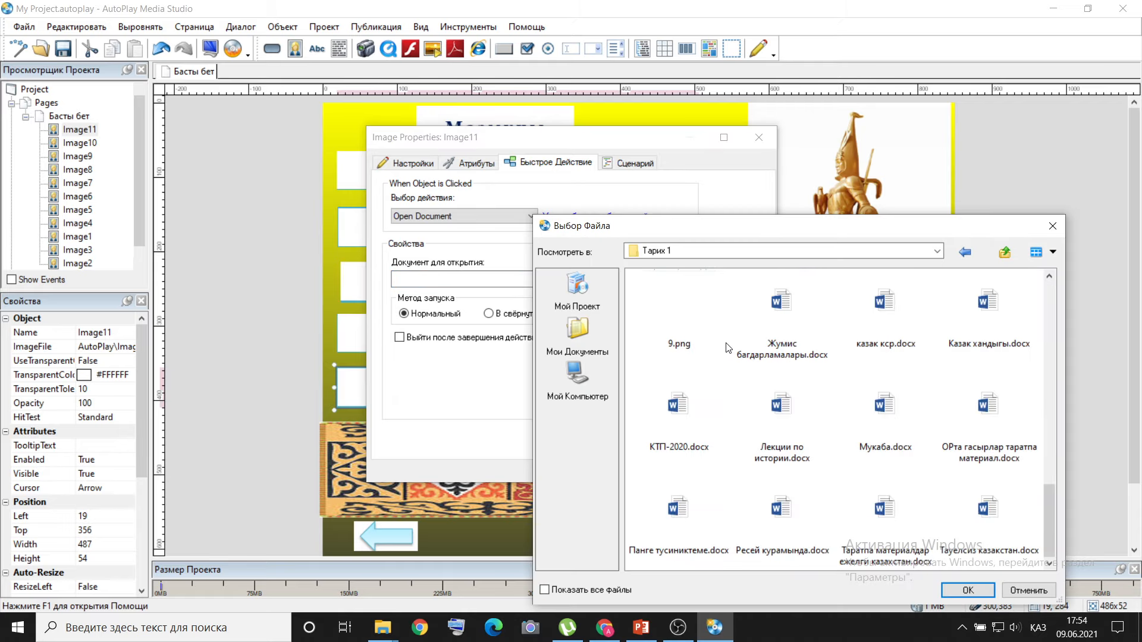
pyautogui.scroll(3, 728, 348)
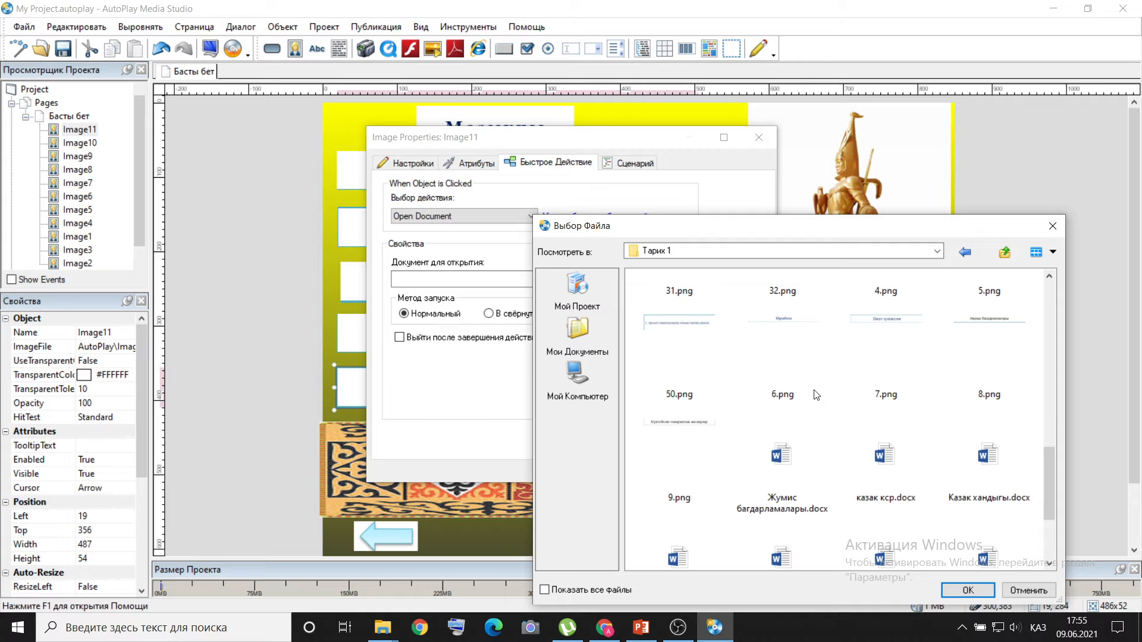
pyautogui.scroll(-3, 816, 395)
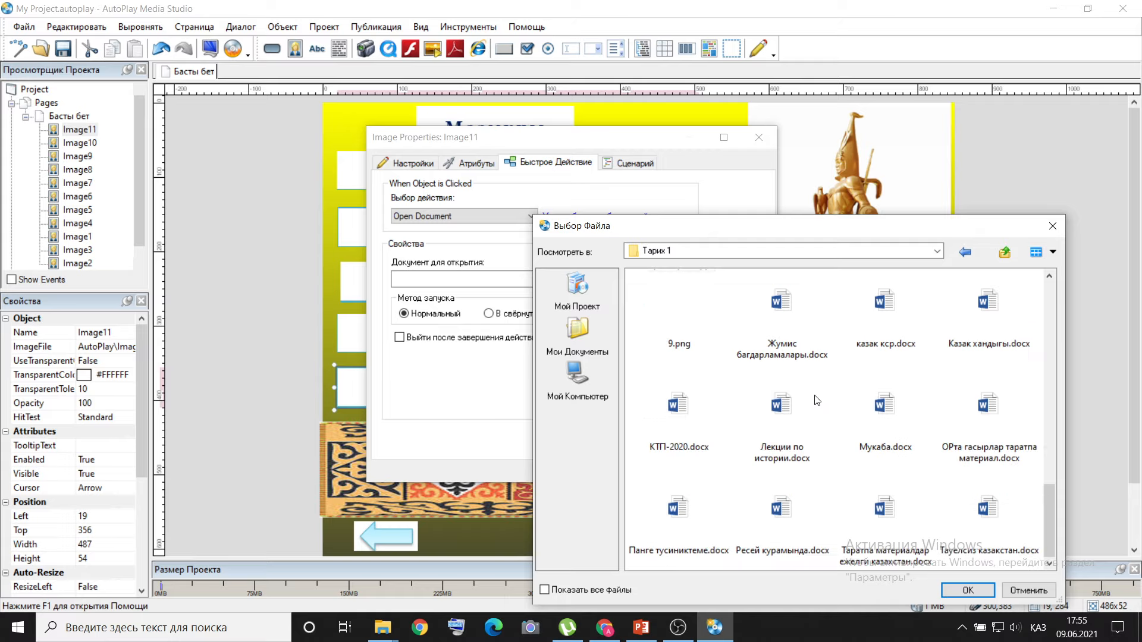
pyautogui.doubleClick(781, 411)
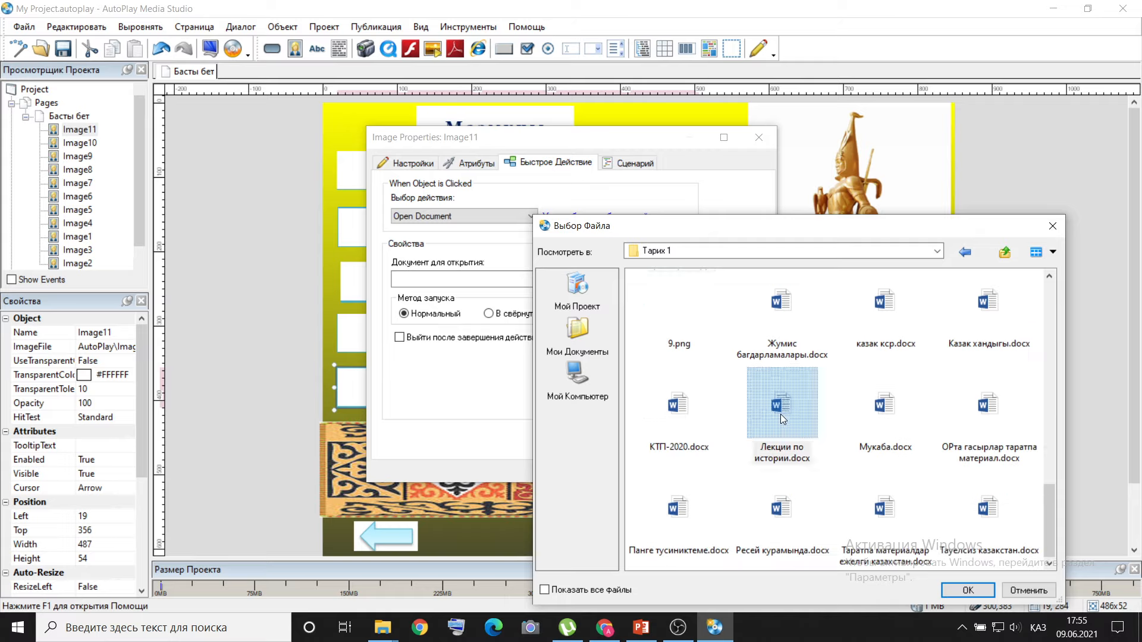
pyautogui.click(629, 473)
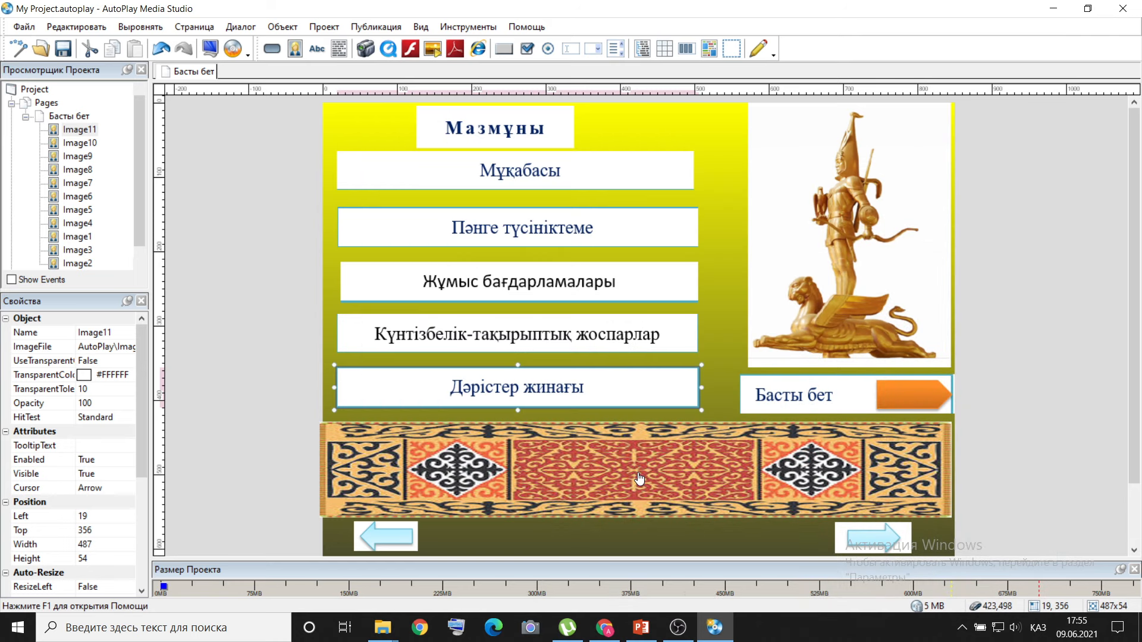
# Give the Басты бет image a Show Page quick action with target Специальная Страница and page name Басты бет.
pyautogui.rightClick(792, 392)
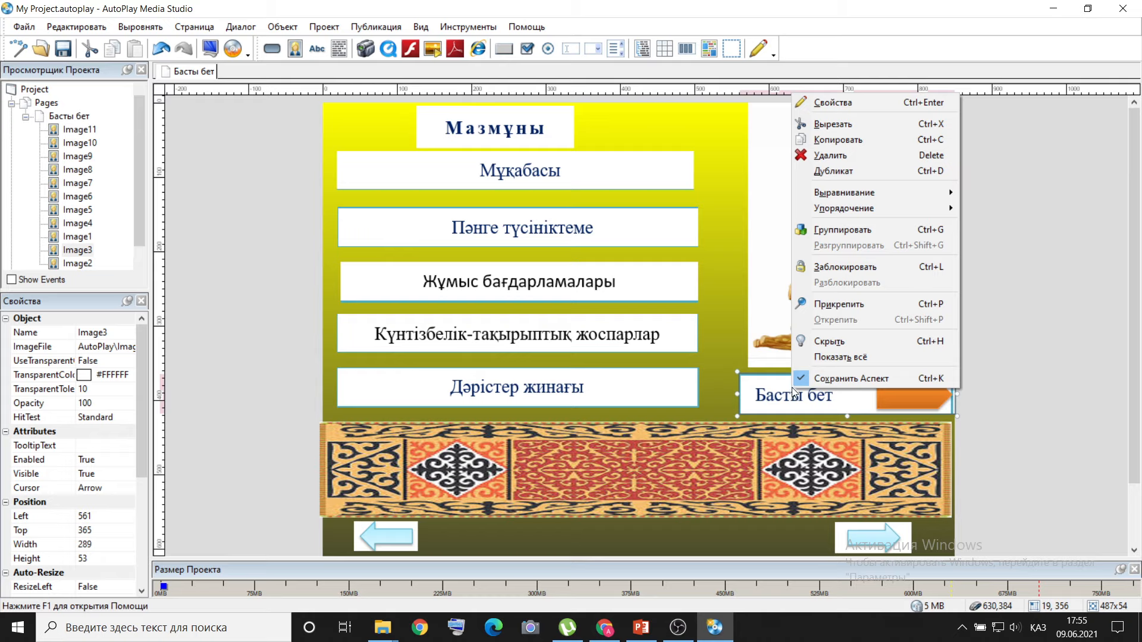
pyautogui.click(840, 104)
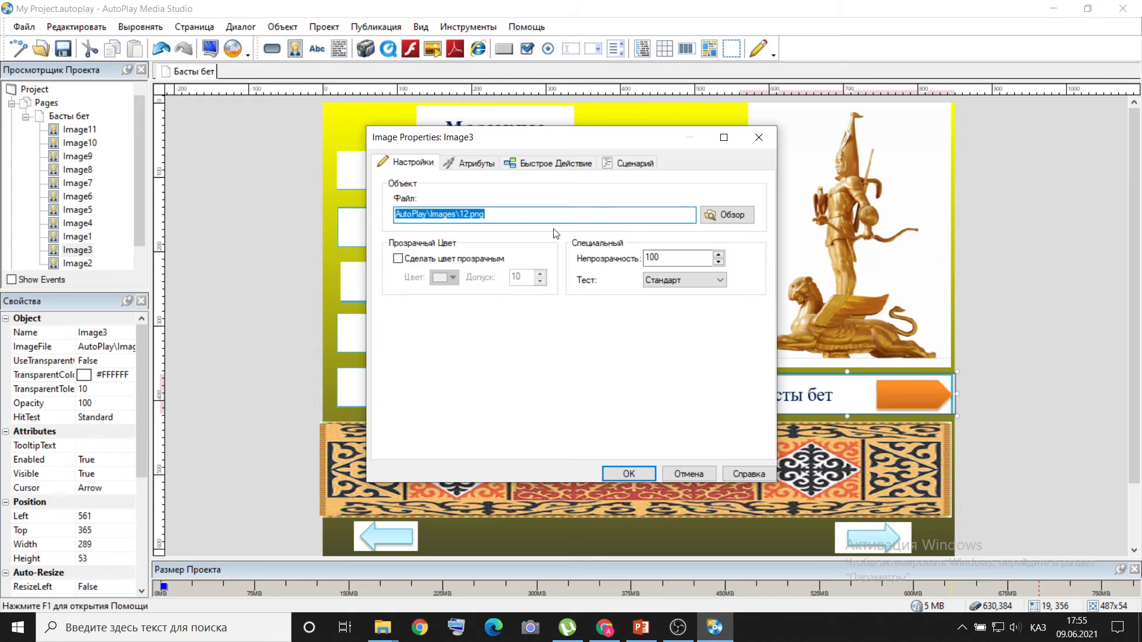
pyautogui.click(542, 167)
pyautogui.click(531, 218)
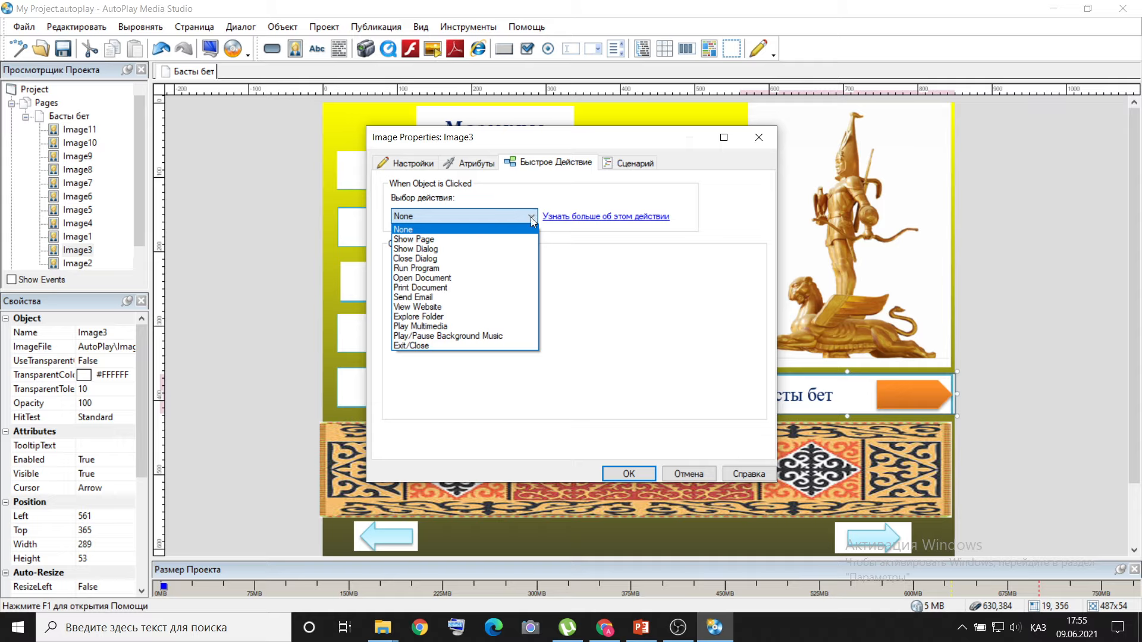
pyautogui.click(505, 240)
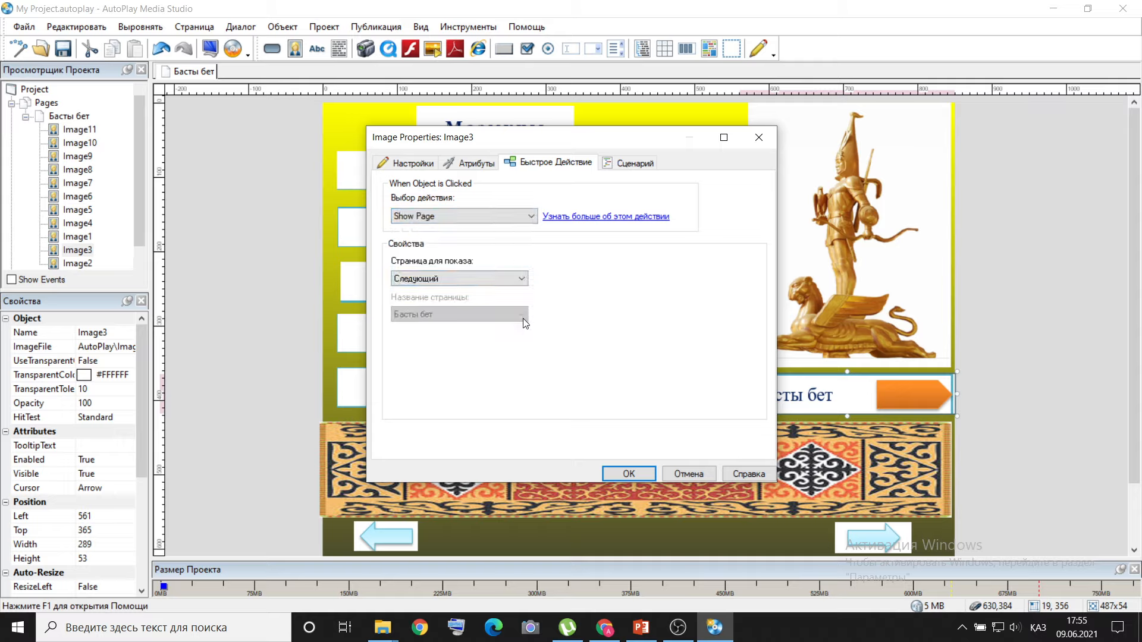
pyautogui.click(521, 280)
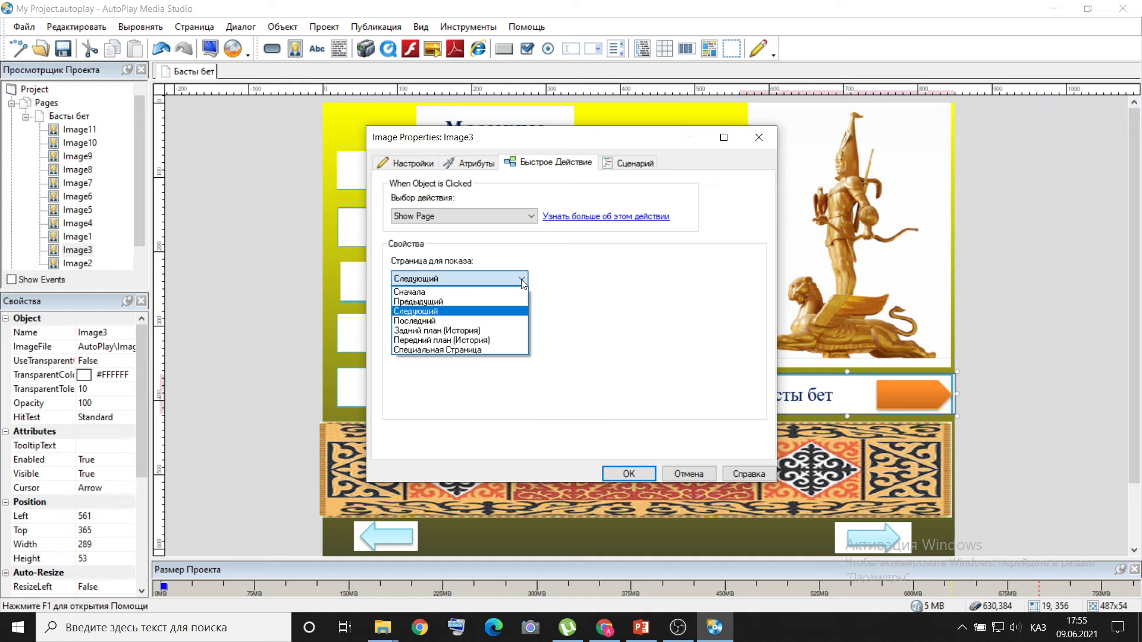
pyautogui.click(497, 351)
pyautogui.click(522, 314)
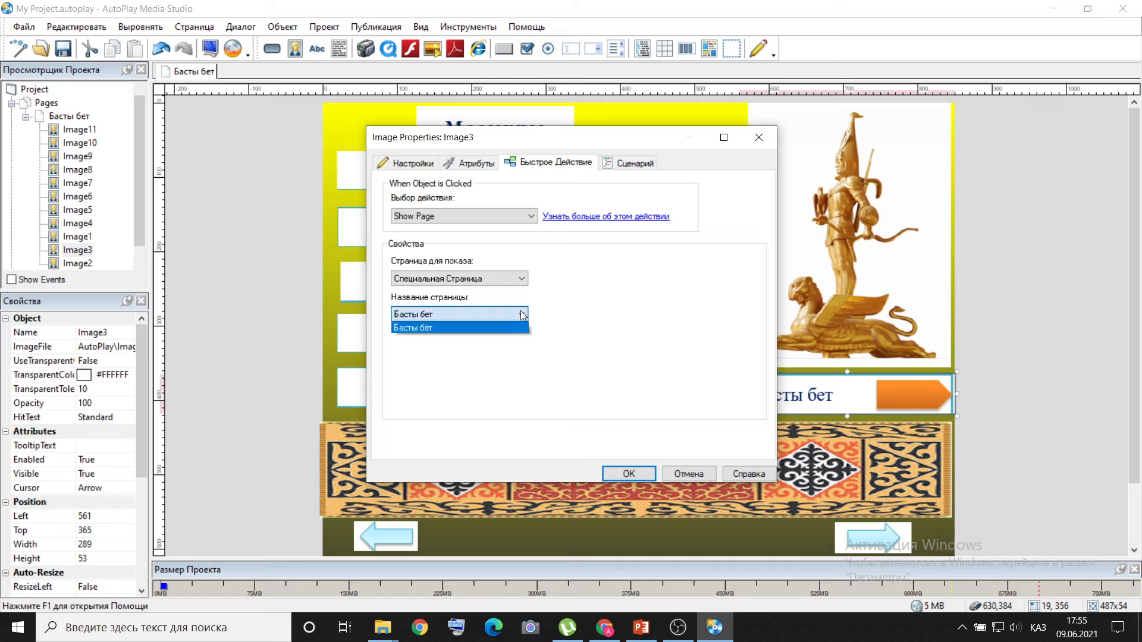
pyautogui.click(504, 328)
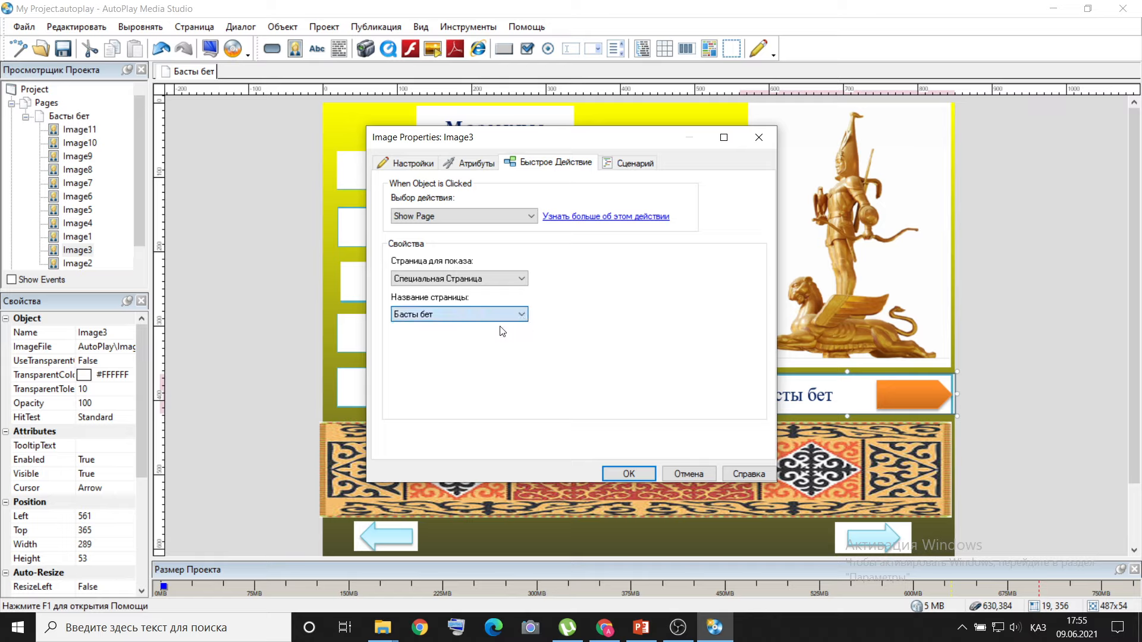
pyautogui.click(623, 475)
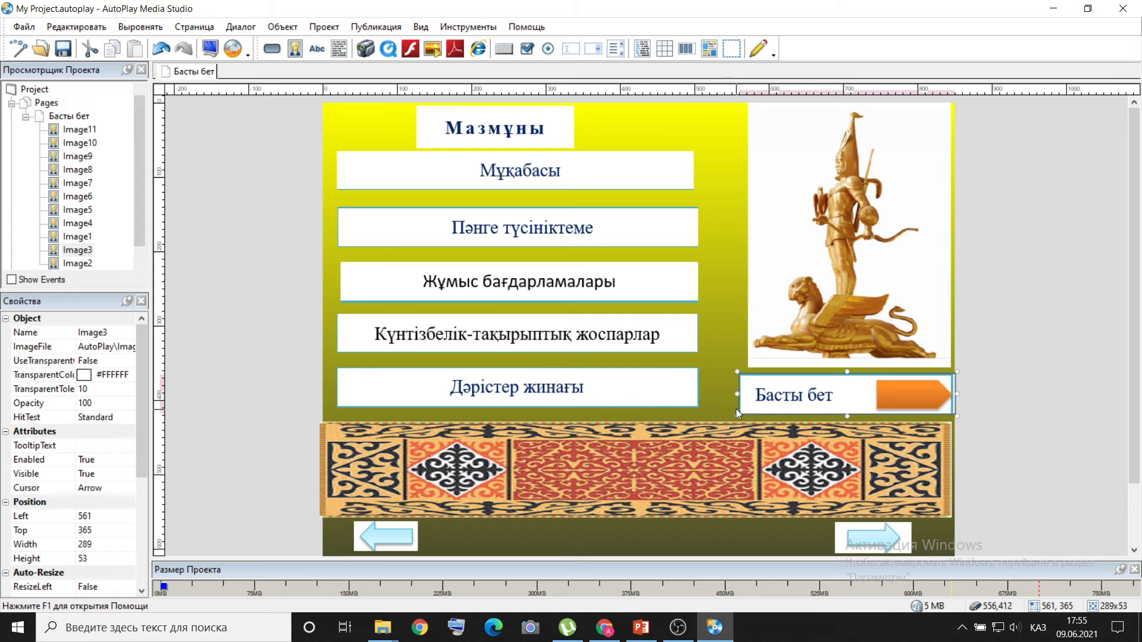
# Give the left-pointing arrow image a Show Page quick action that shows the previous page (Предыдущий).
pyautogui.click(402, 537)
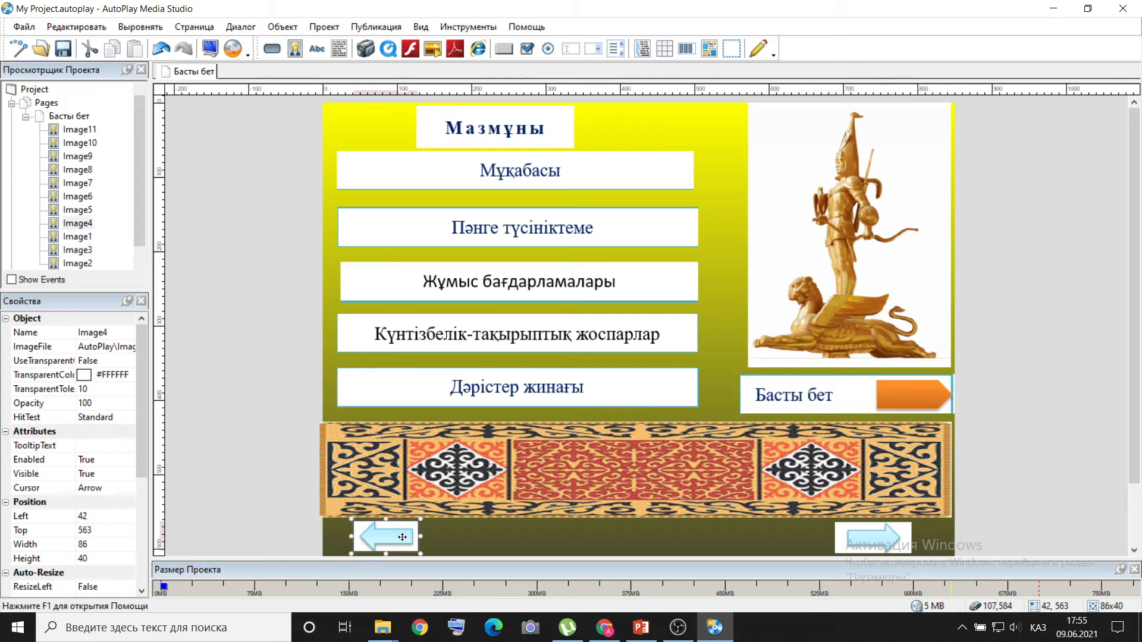
pyautogui.rightClick(402, 537)
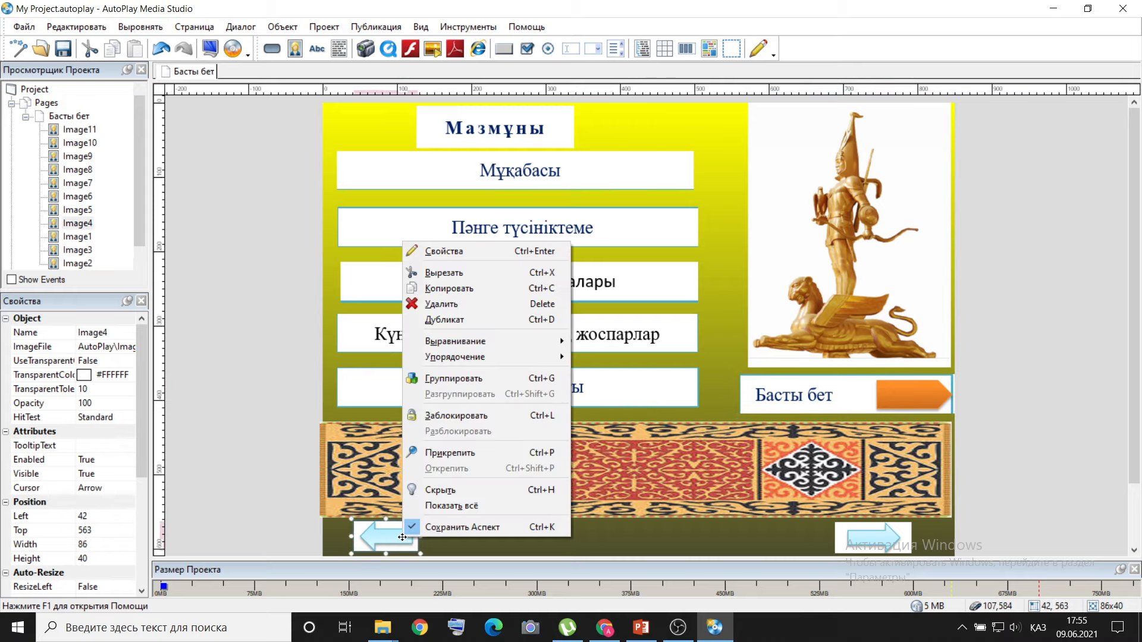
pyautogui.click(455, 254)
pyautogui.click(558, 164)
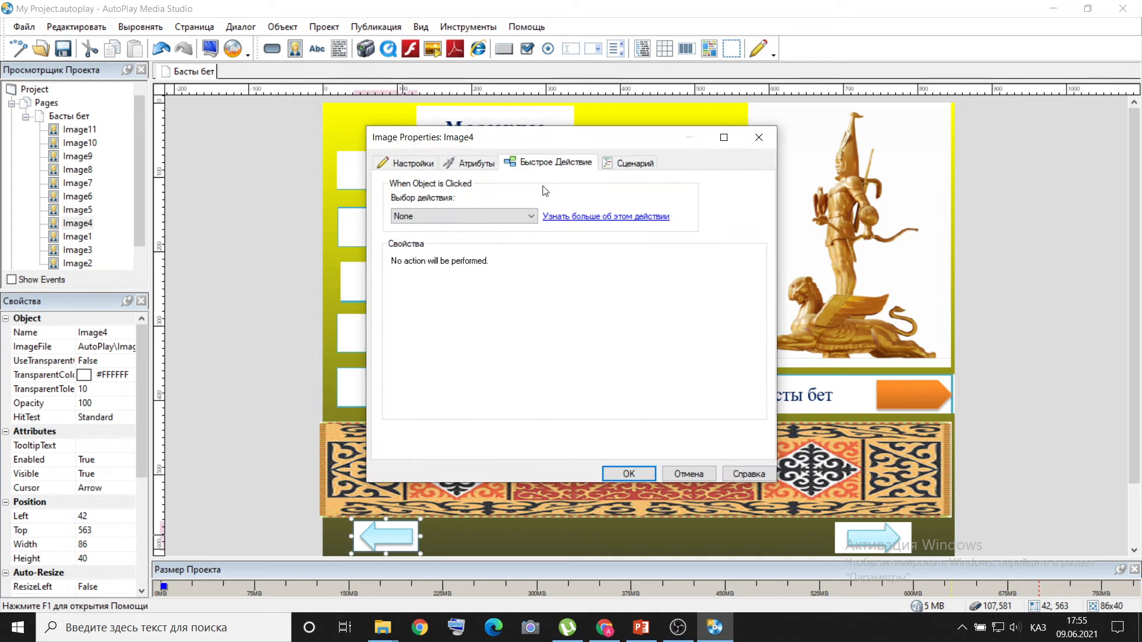
pyautogui.click(531, 217)
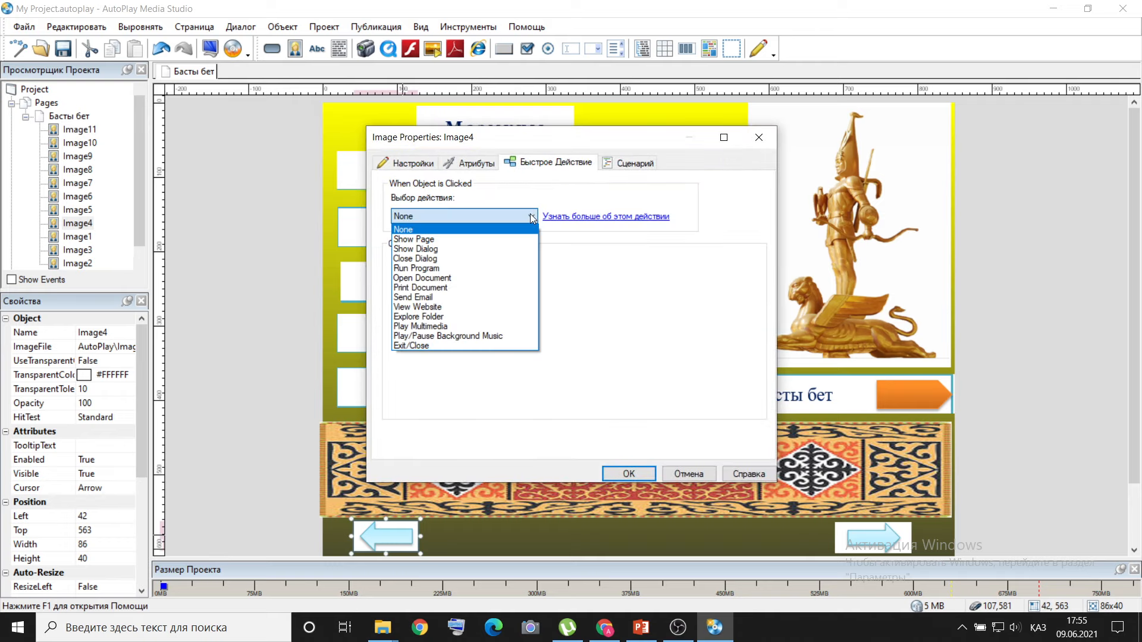
pyautogui.click(482, 239)
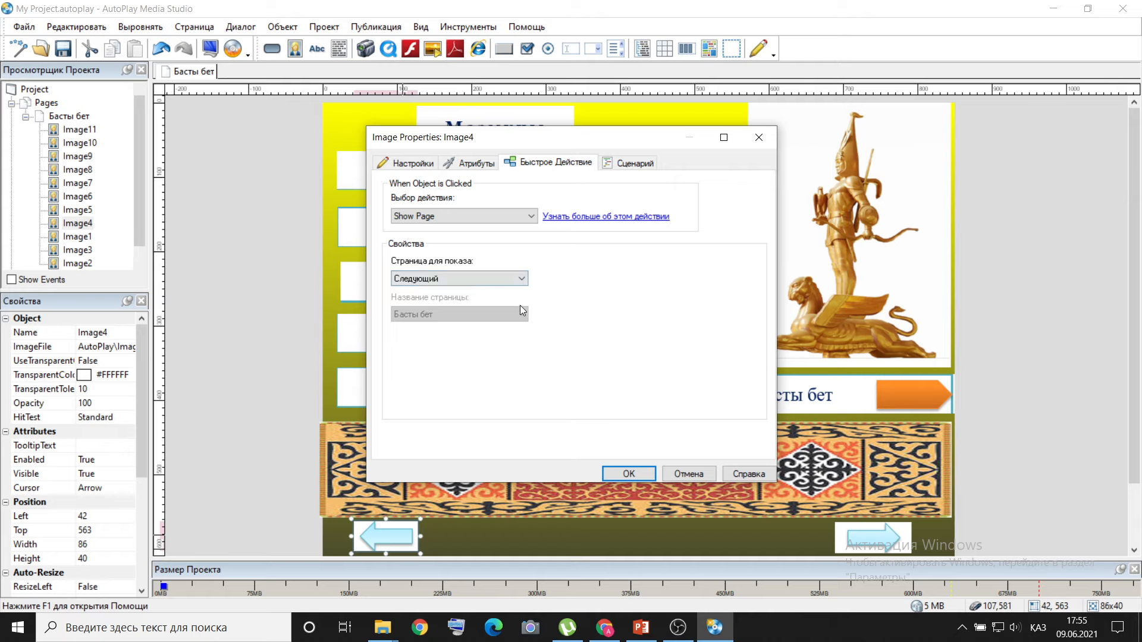
pyautogui.click(522, 278)
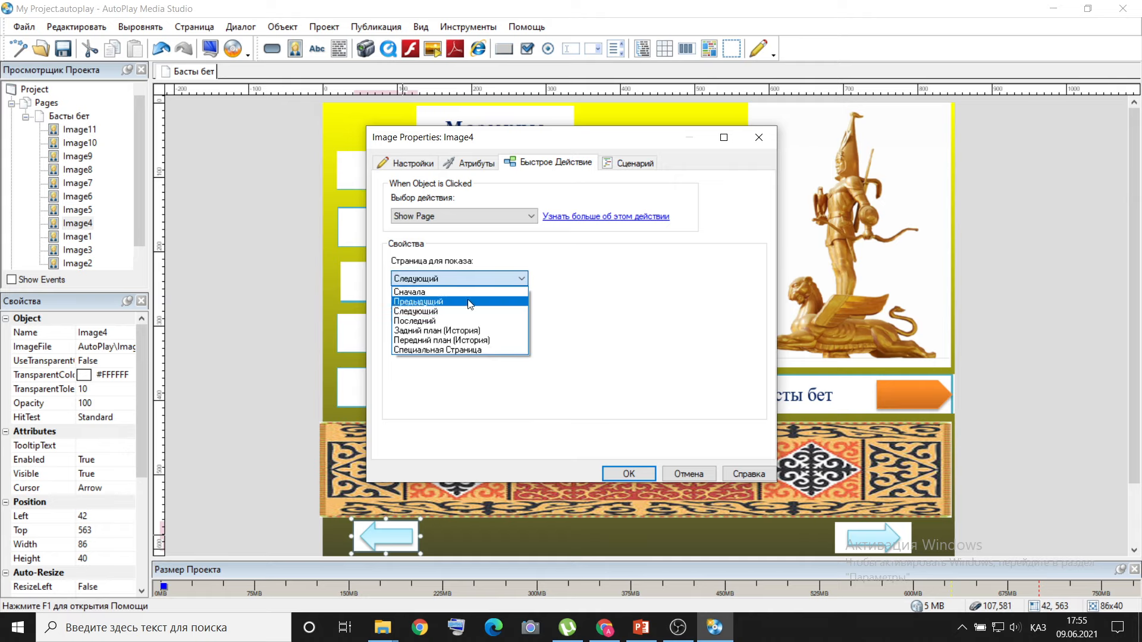
pyautogui.click(452, 301)
pyautogui.click(630, 473)
# Give the right-pointing arrow image a Show Page quick action that shows the next page (Следующий).
pyautogui.click(877, 542)
pyautogui.rightClick(877, 543)
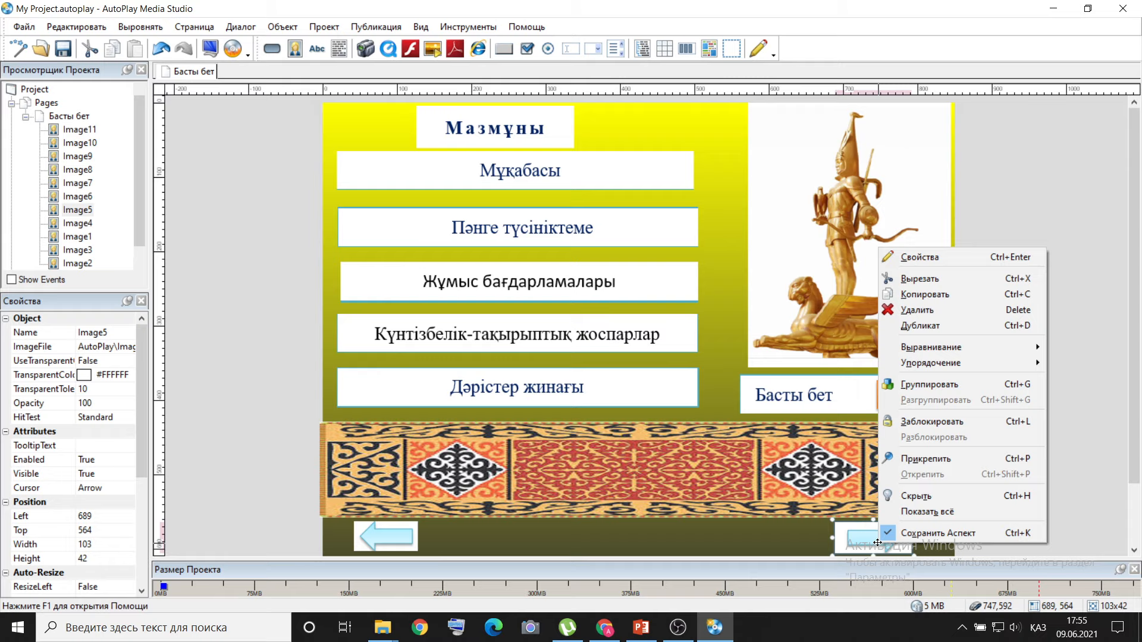
pyautogui.click(926, 258)
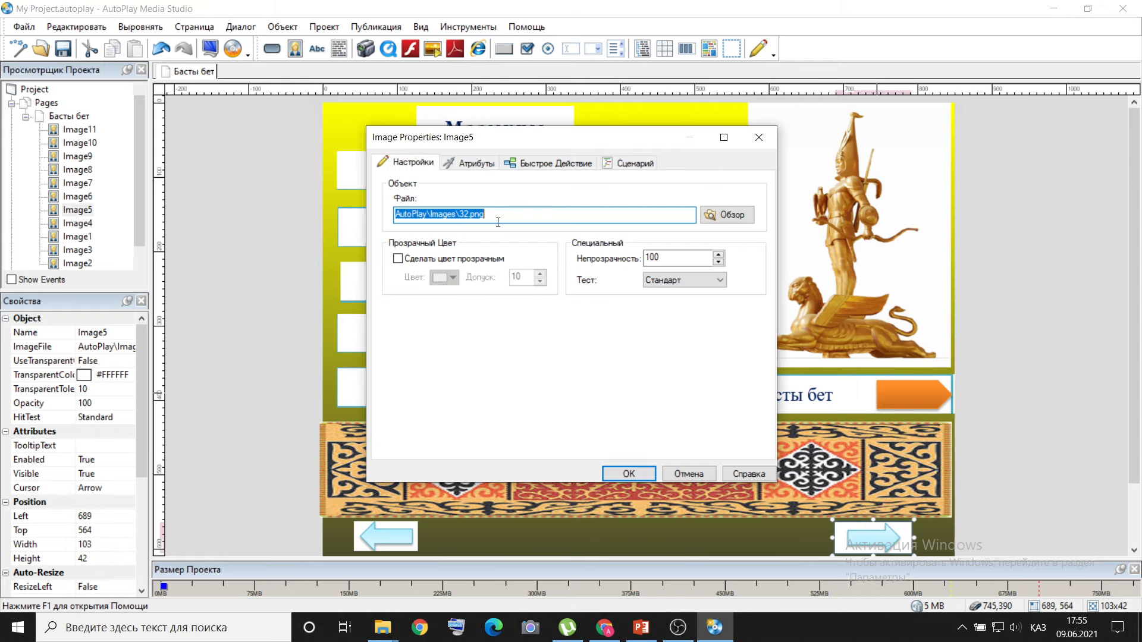
pyautogui.click(544, 164)
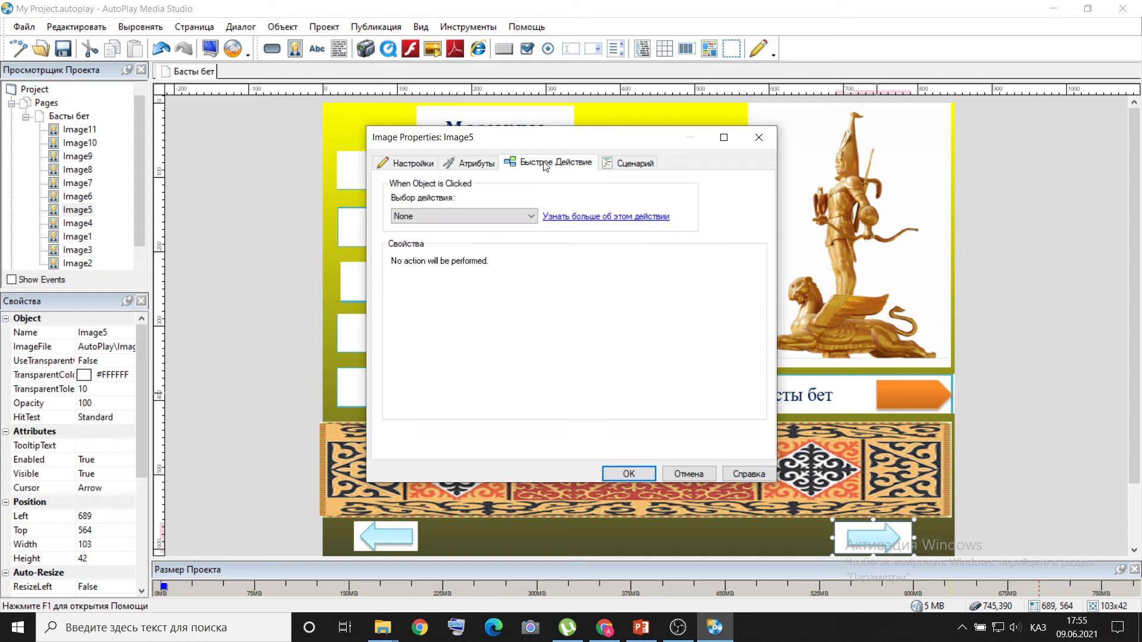
pyautogui.click(517, 216)
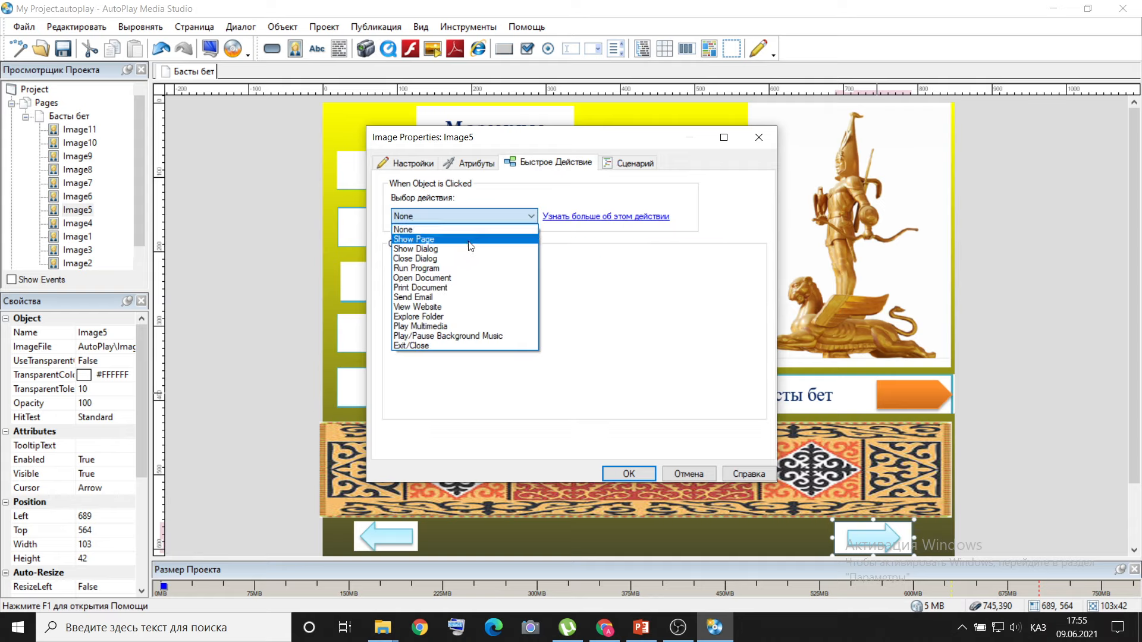
pyautogui.click(458, 239)
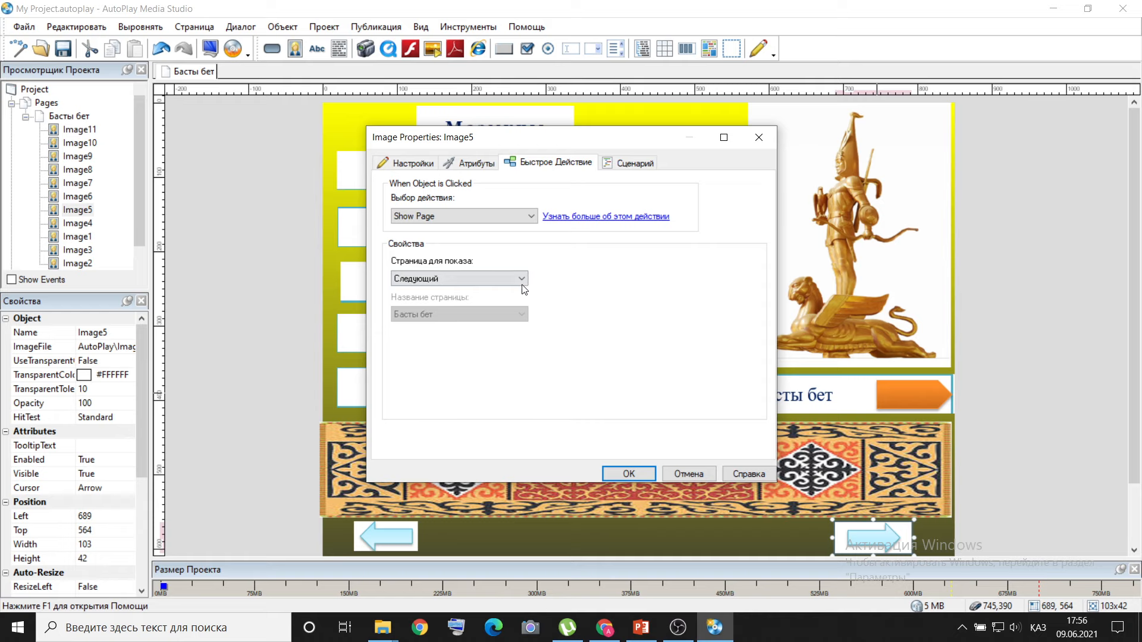
pyautogui.click(629, 474)
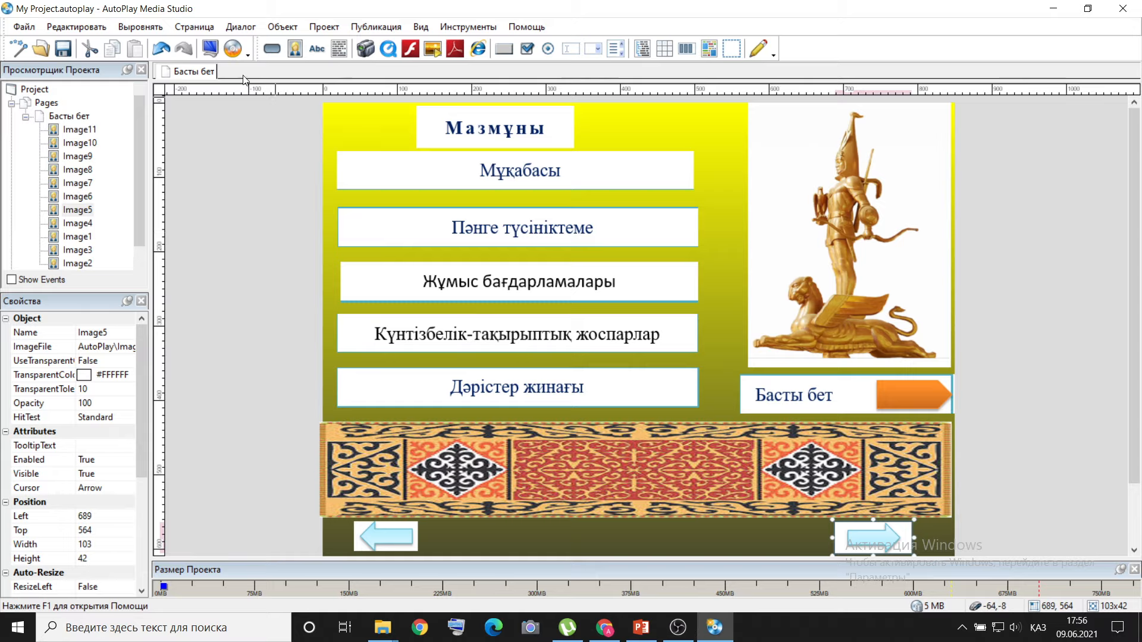
# Add a new blank page to the project after the Басты бет page.
pyautogui.rightClick(204, 73)
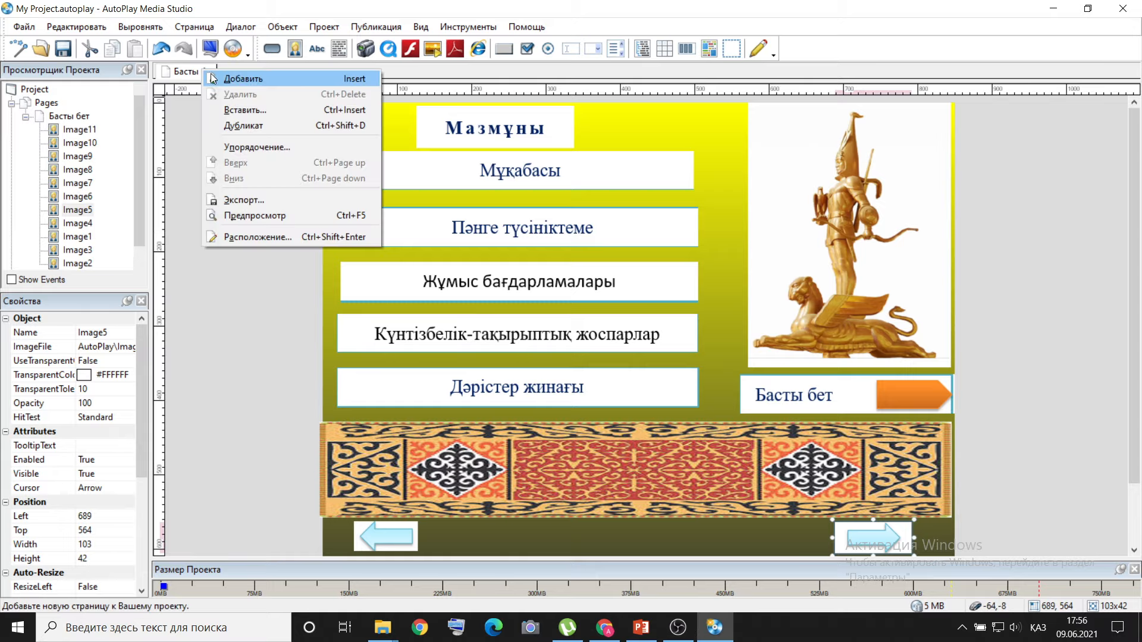
pyautogui.click(213, 78)
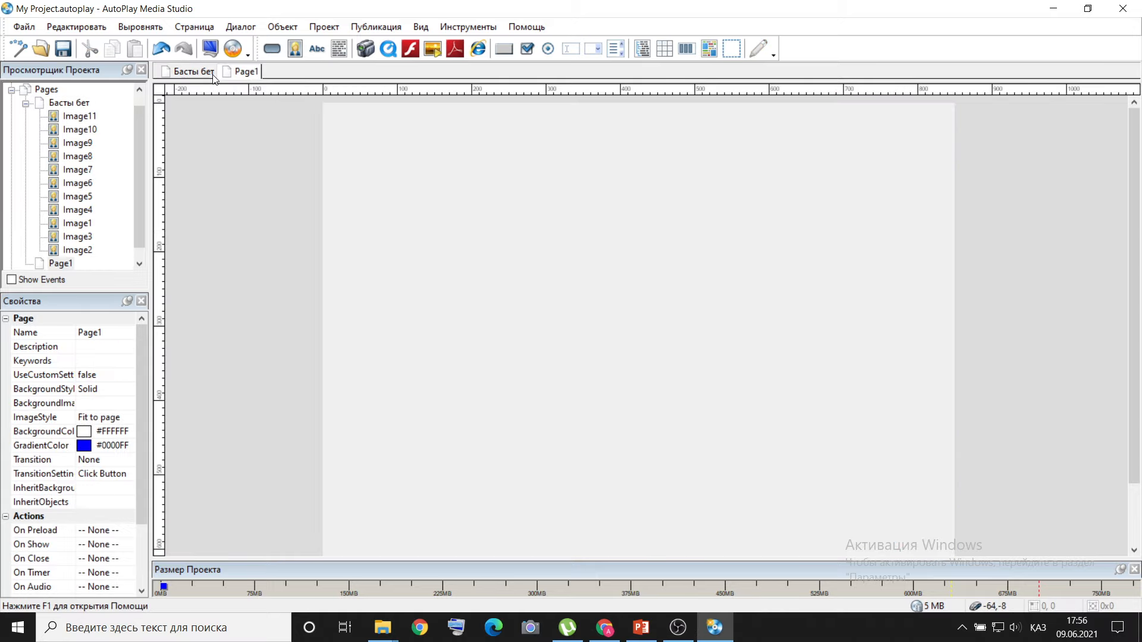
# Add another blank page after Page1 and delete that extra page again.
pyautogui.rightClick(245, 73)
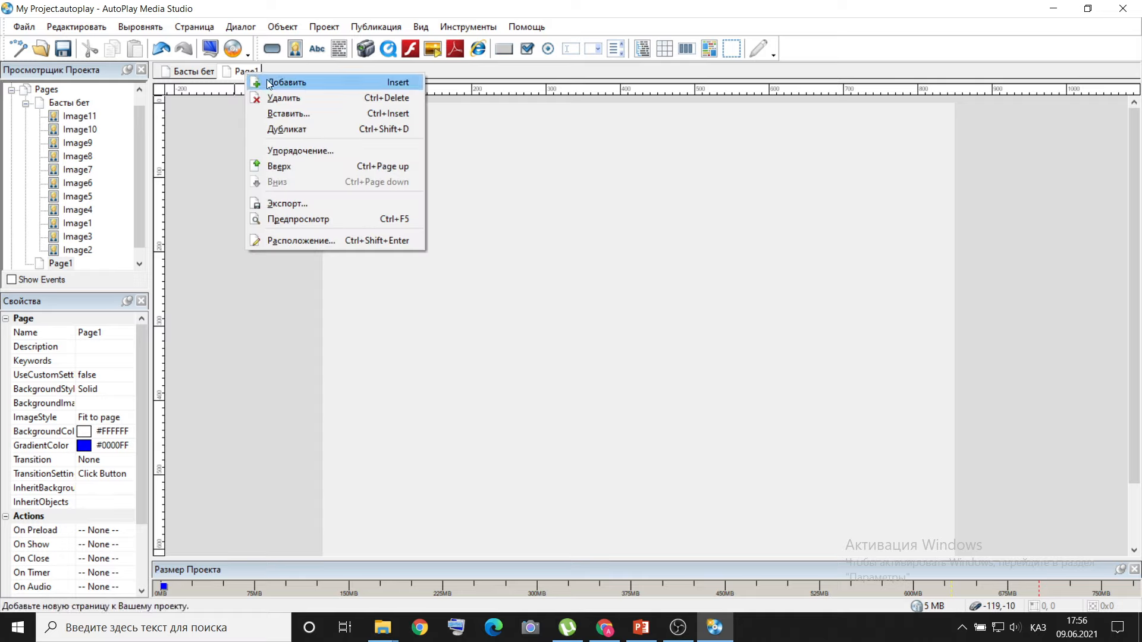
pyautogui.click(268, 82)
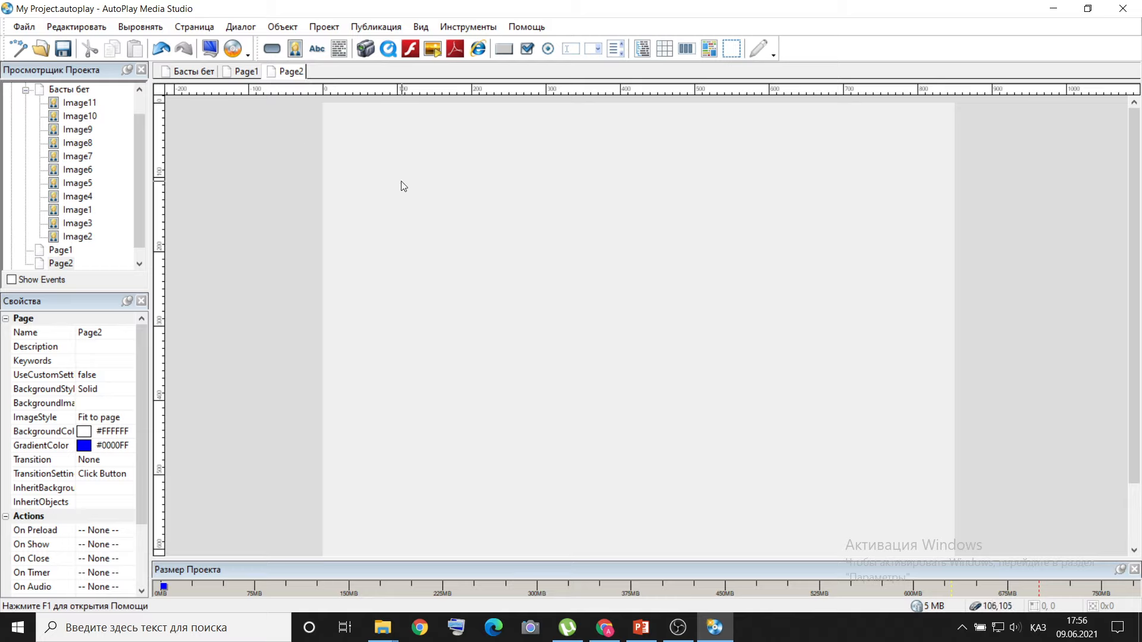
pyautogui.rightClick(295, 73)
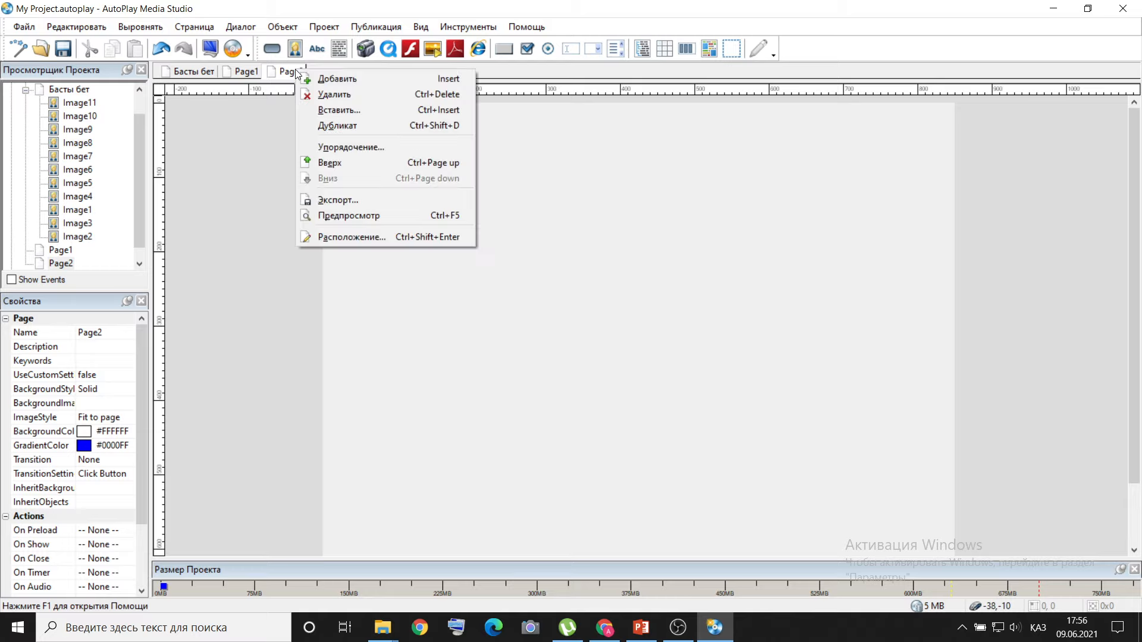
pyautogui.click(318, 93)
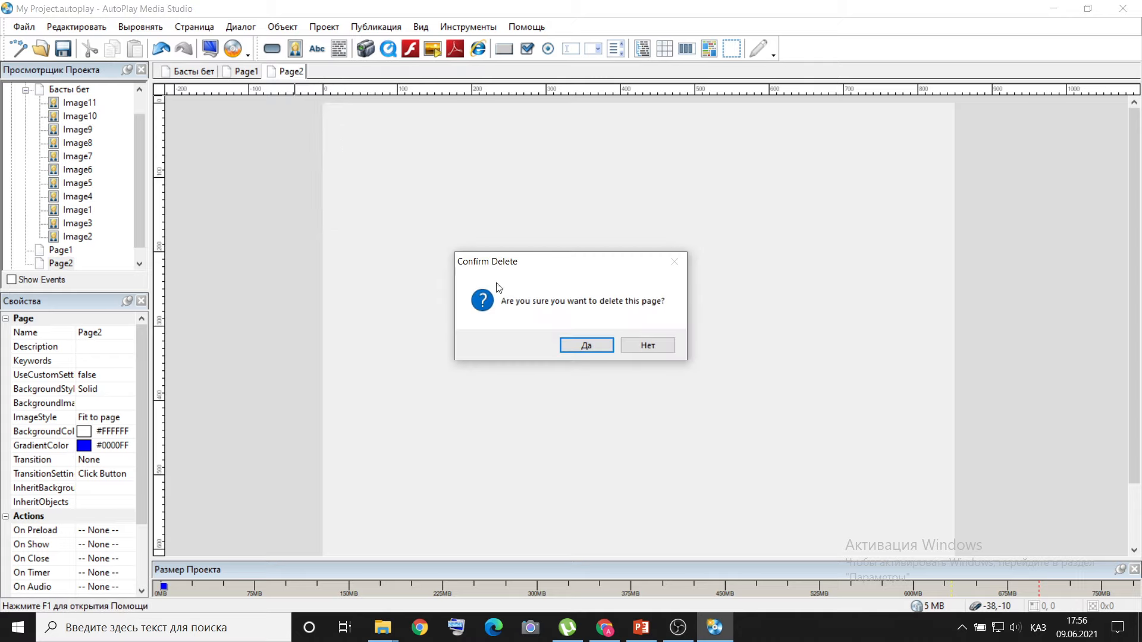
pyautogui.click(584, 346)
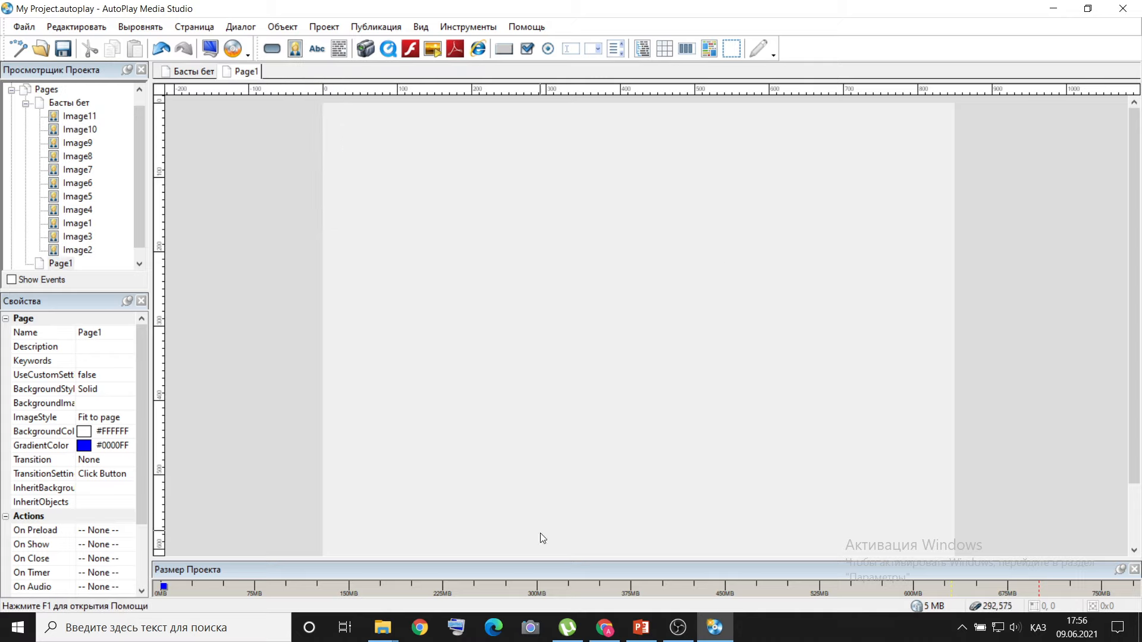
# Switch to PowerPoint, examine the layout of slide 4 with the video lessons, and return to AutoPlay Media Studio.
pyautogui.click(640, 623)
pyautogui.click(122, 515)
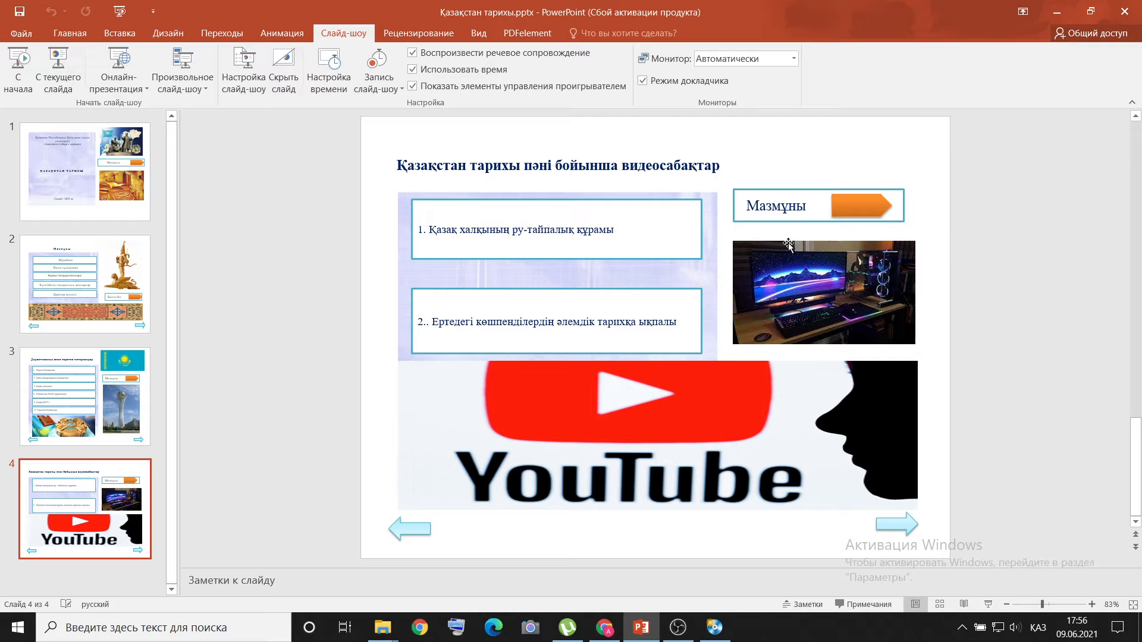
pyautogui.moveTo(647, 627)
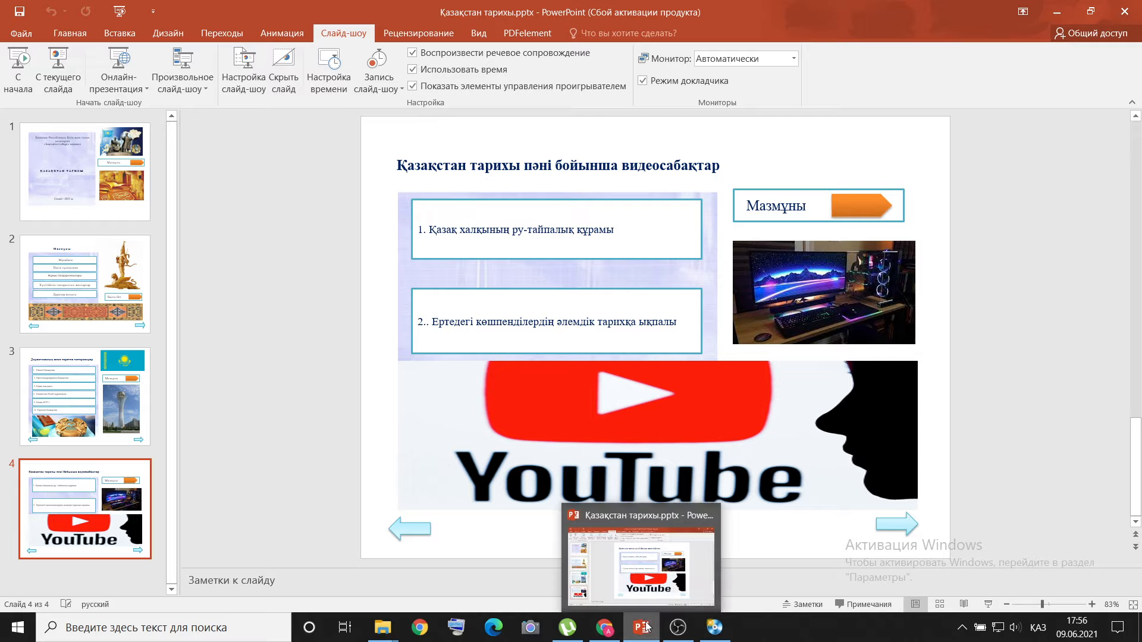
pyautogui.click(714, 629)
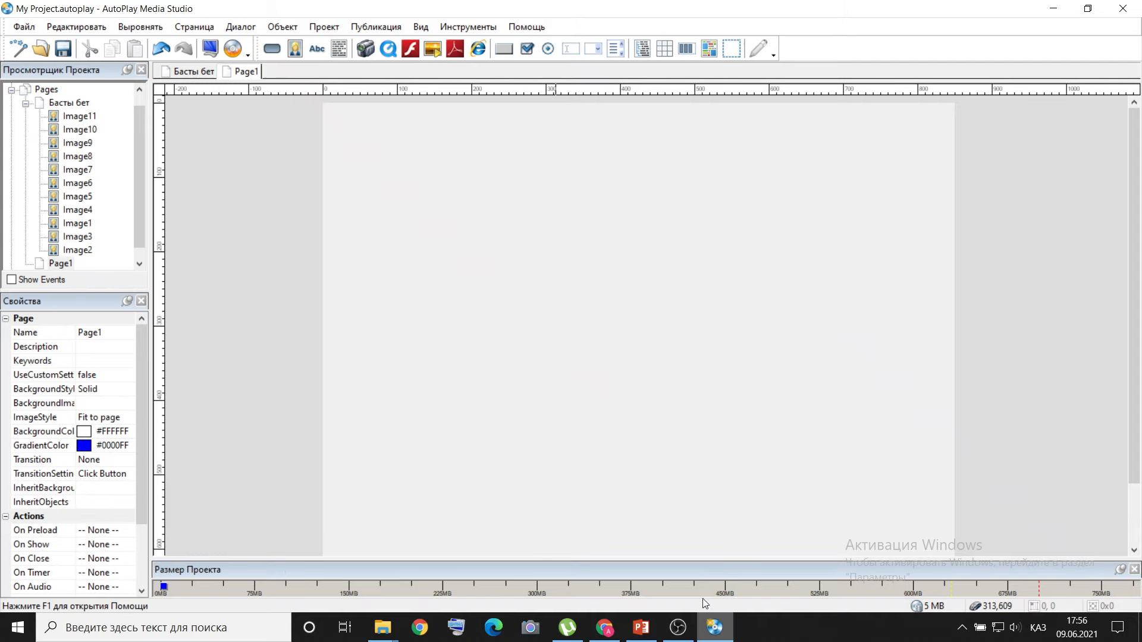
# Apply a custom gradient background to Page1, running from yellow (#FFFF00) to dark grey (#333333).
pyautogui.rightClick(238, 72)
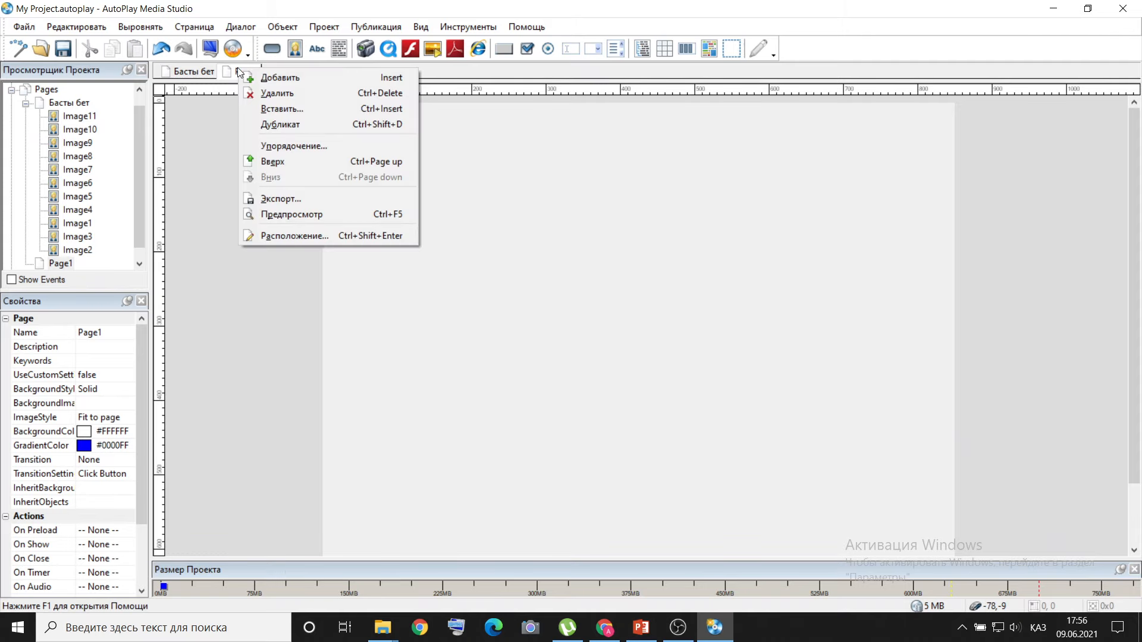
pyautogui.click(297, 236)
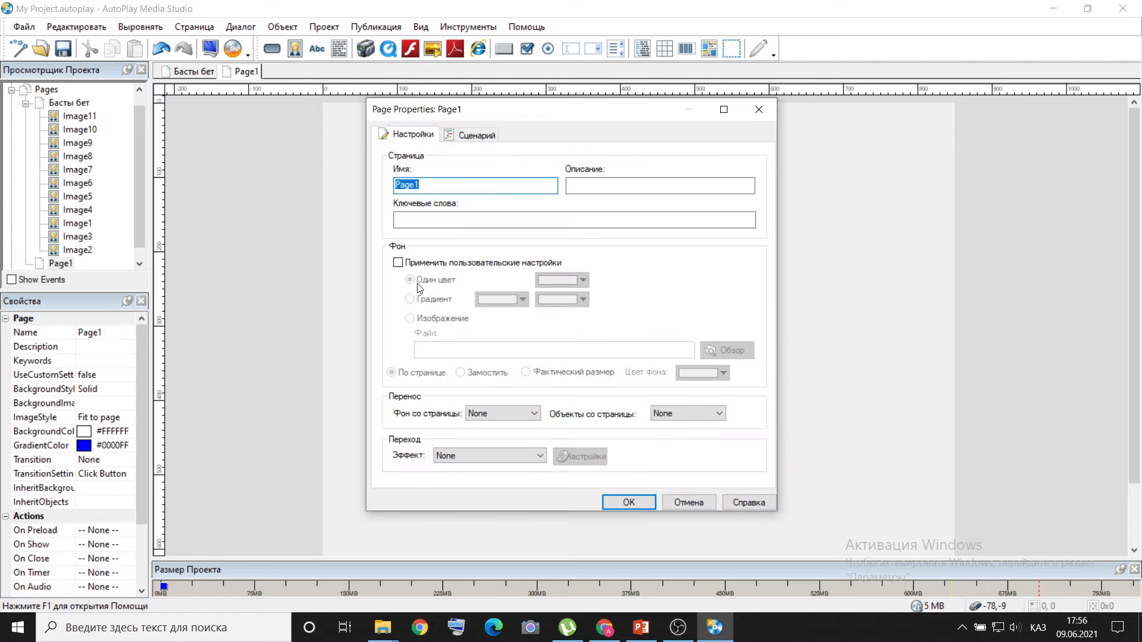
pyautogui.click(398, 263)
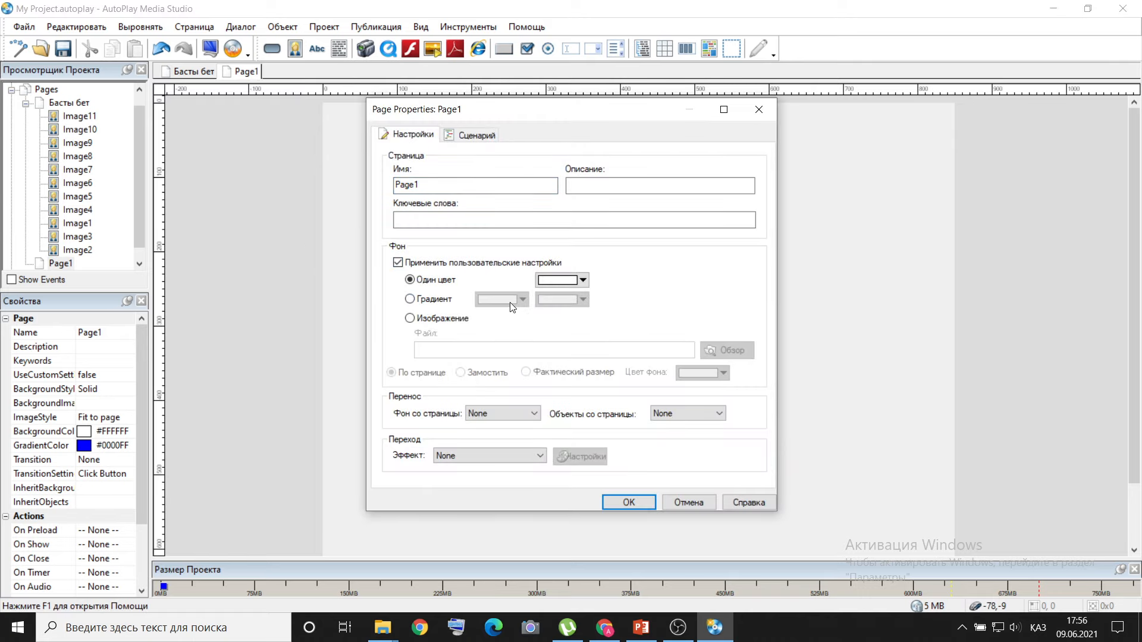
pyautogui.click(410, 299)
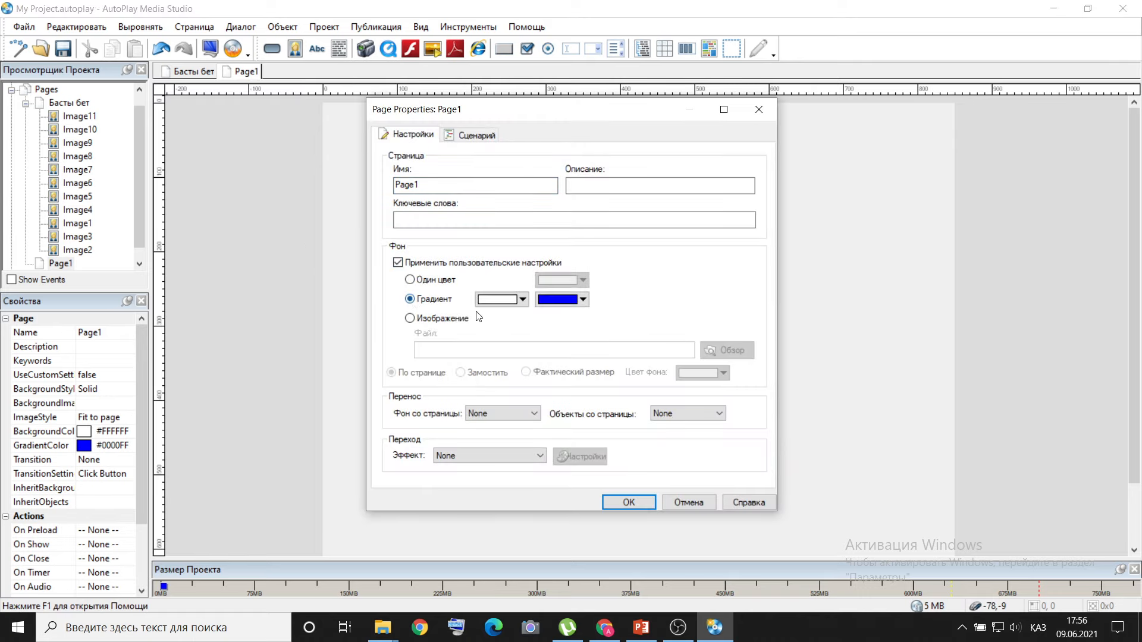
pyautogui.click(523, 300)
pyautogui.click(515, 382)
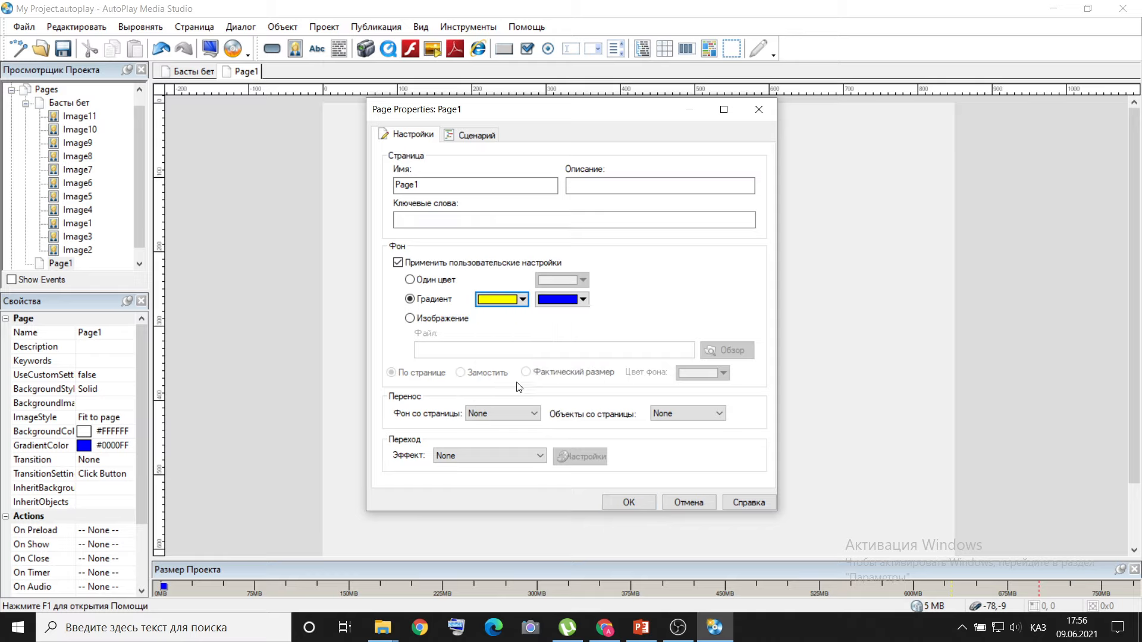
pyautogui.click(586, 301)
pyautogui.click(640, 340)
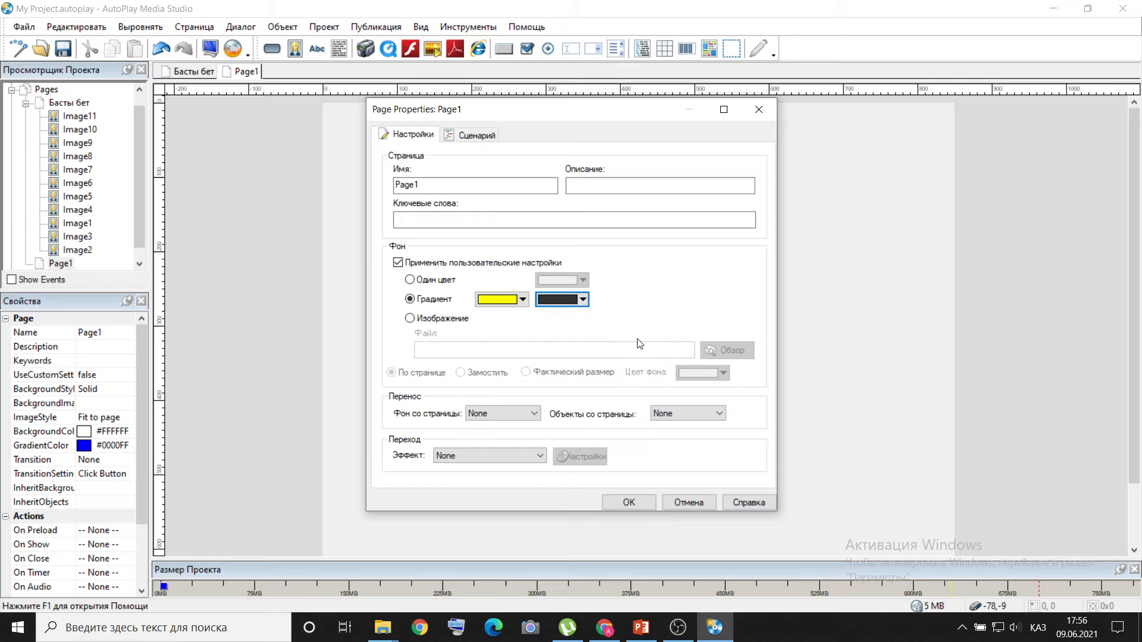
pyautogui.click(632, 502)
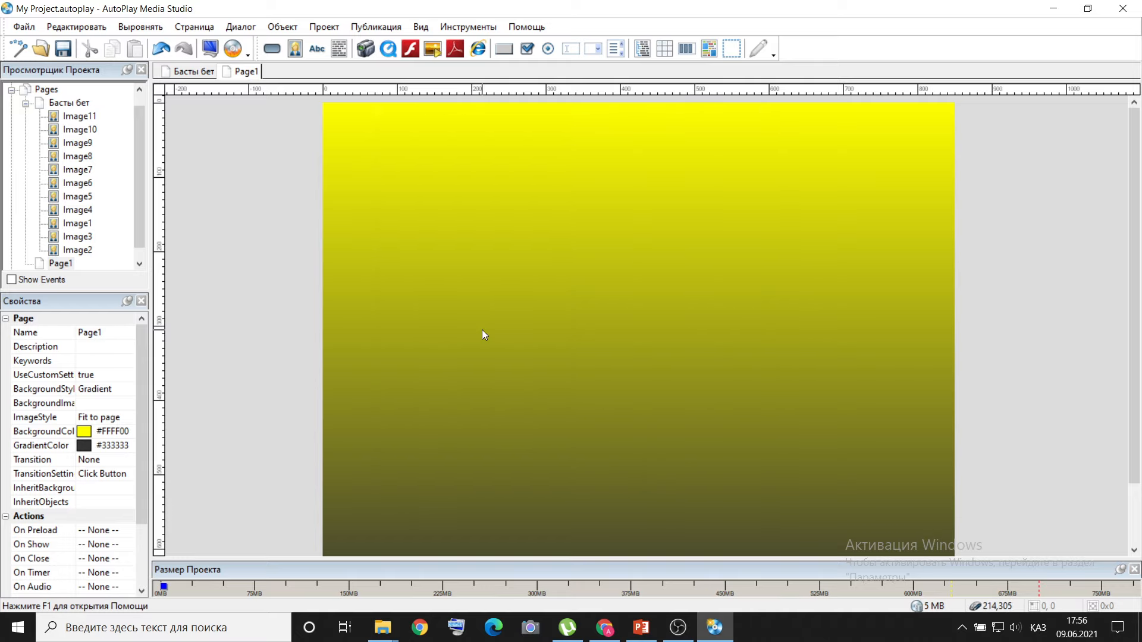
# Insert the YouTube image 30.png on Page1 and place it along the page's lower part, at about left -17, top 369.
pyautogui.click(282, 27)
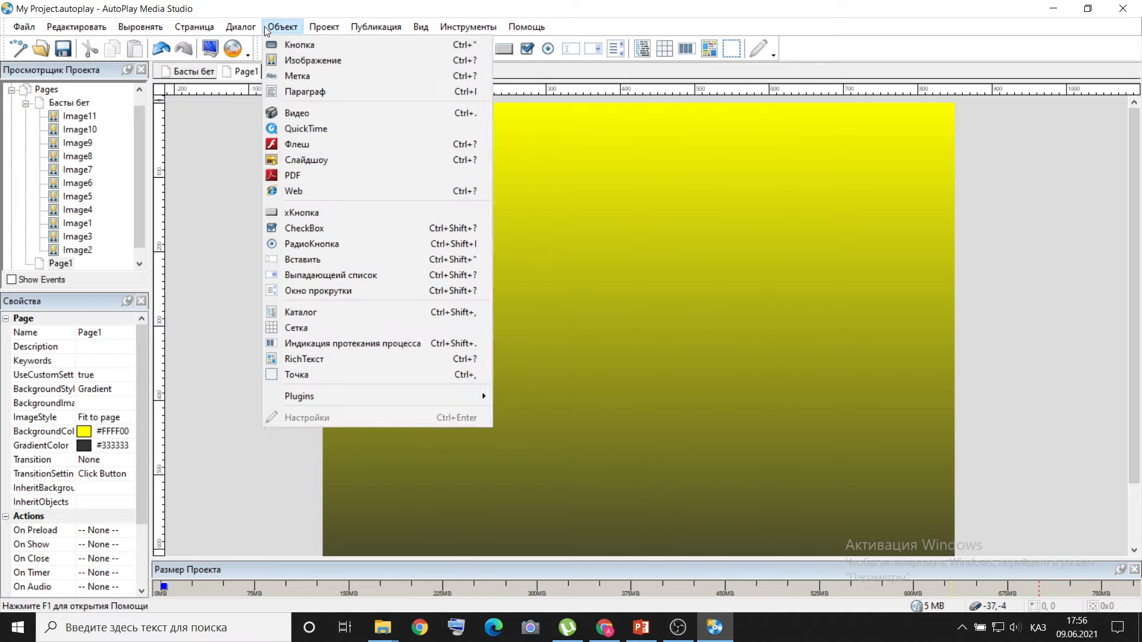
pyautogui.click(291, 58)
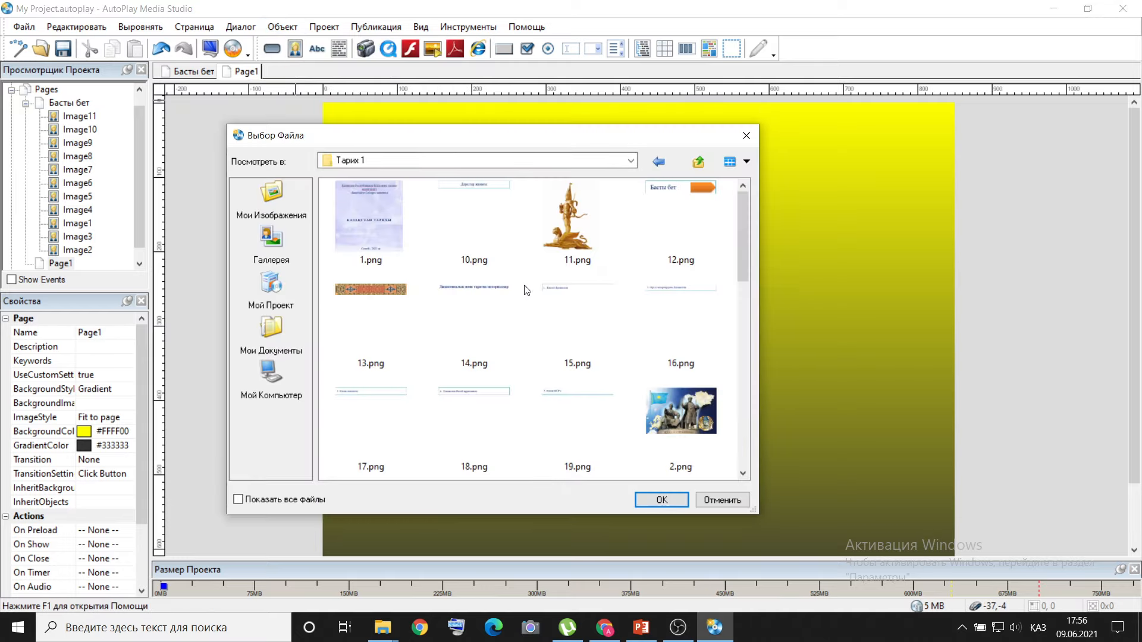
pyautogui.scroll(-5, 523, 273)
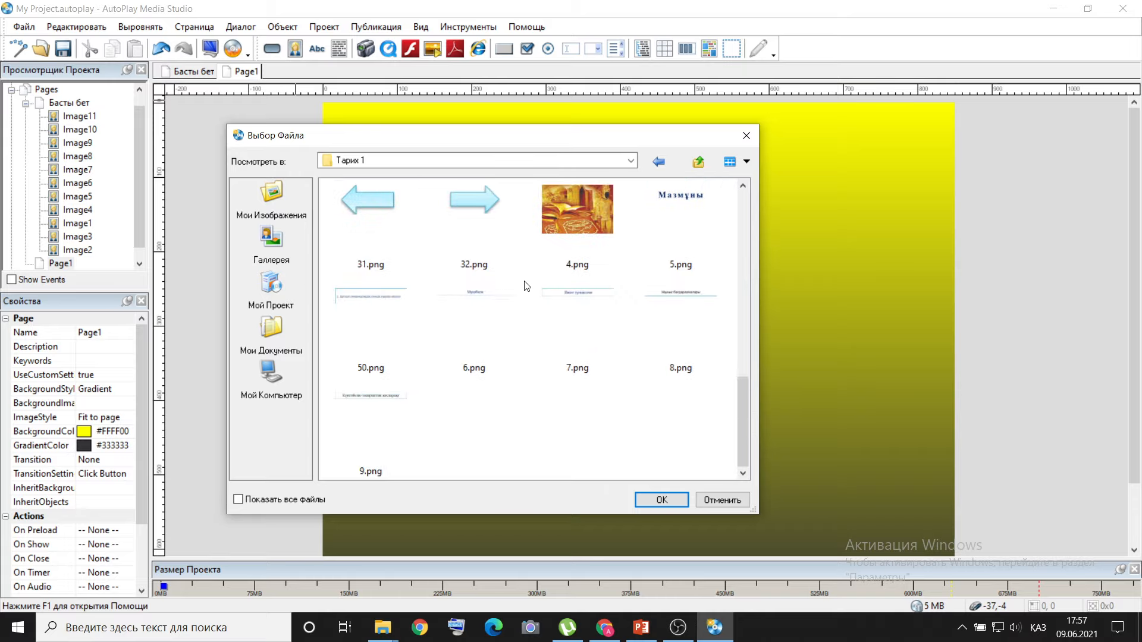
pyautogui.scroll(3, 531, 298)
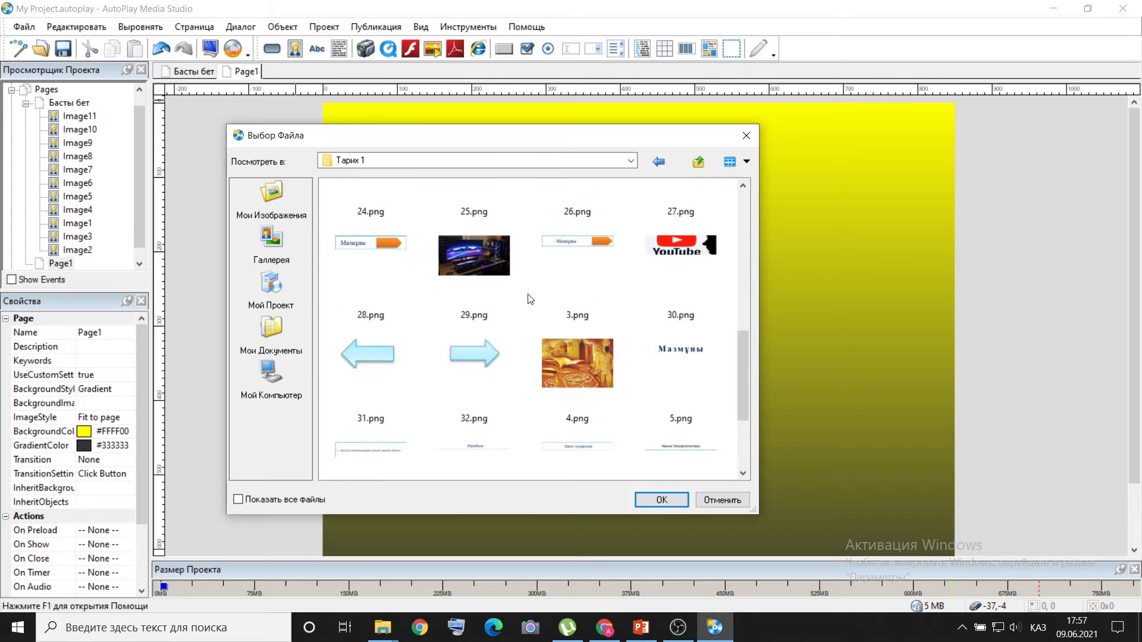
pyautogui.click(685, 250)
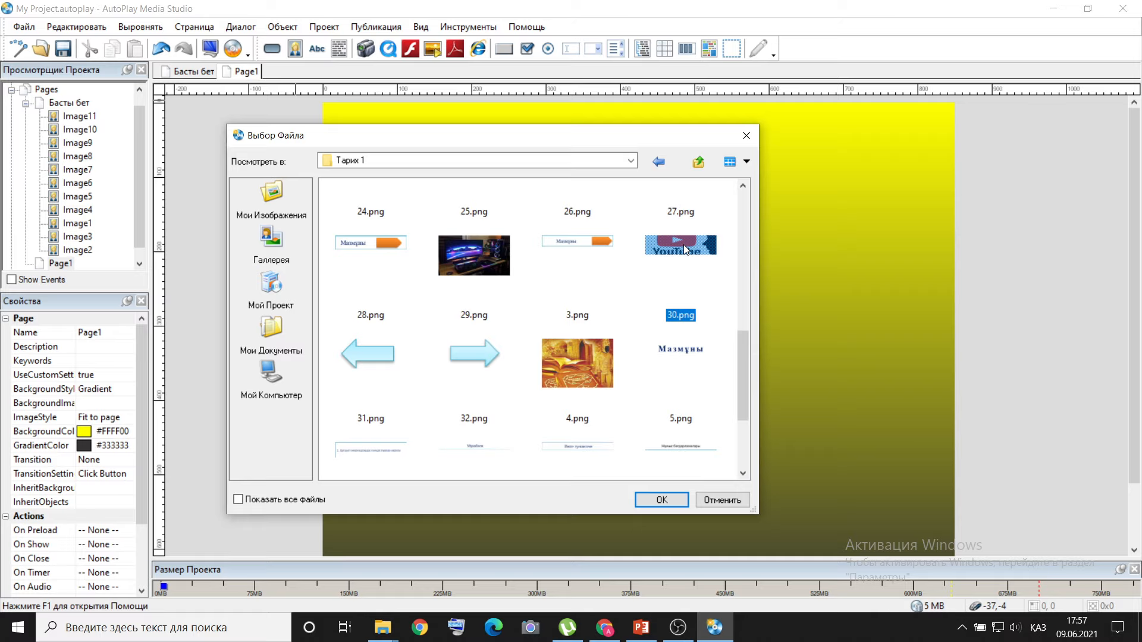
pyautogui.click(668, 498)
pyautogui.moveTo(658, 219); pyautogui.dragTo(657, 489)
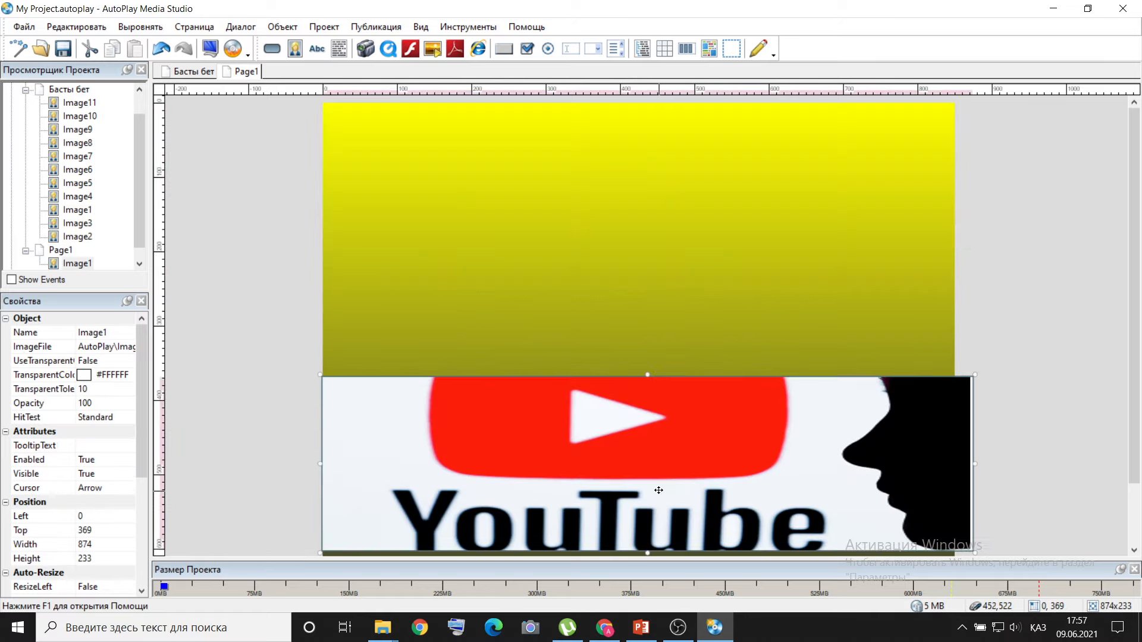
pyautogui.moveTo(971, 466); pyautogui.dragTo(959, 463)
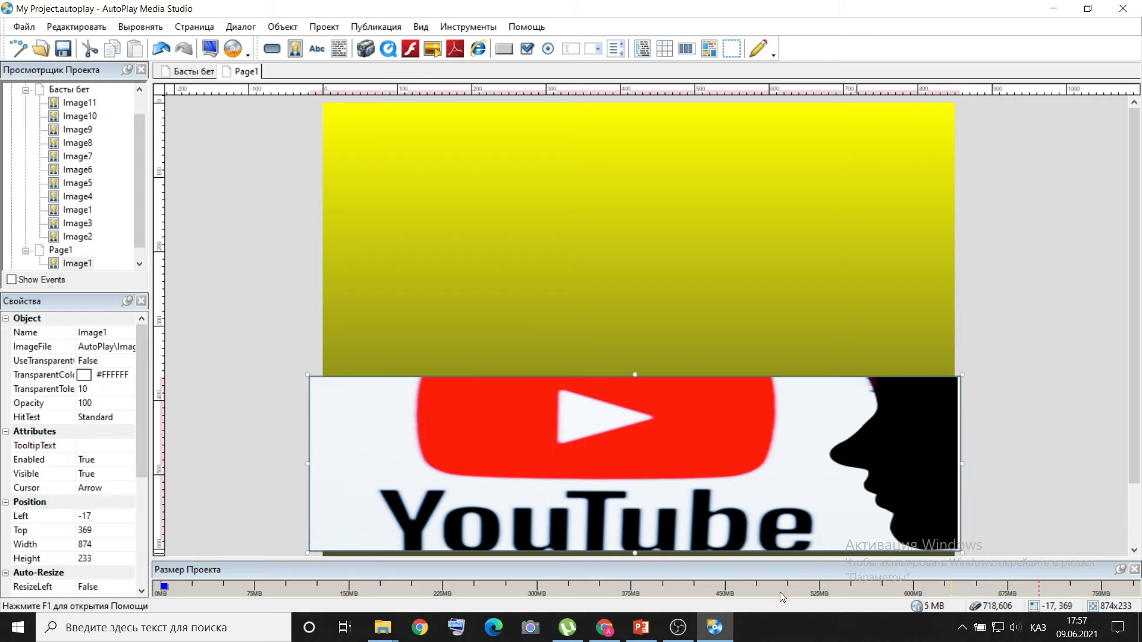
# Check the PowerPoint slide, then insert the computer image 29.png on Page1 above the YouTube image, at about left 545, top 163.
pyautogui.click(642, 628)
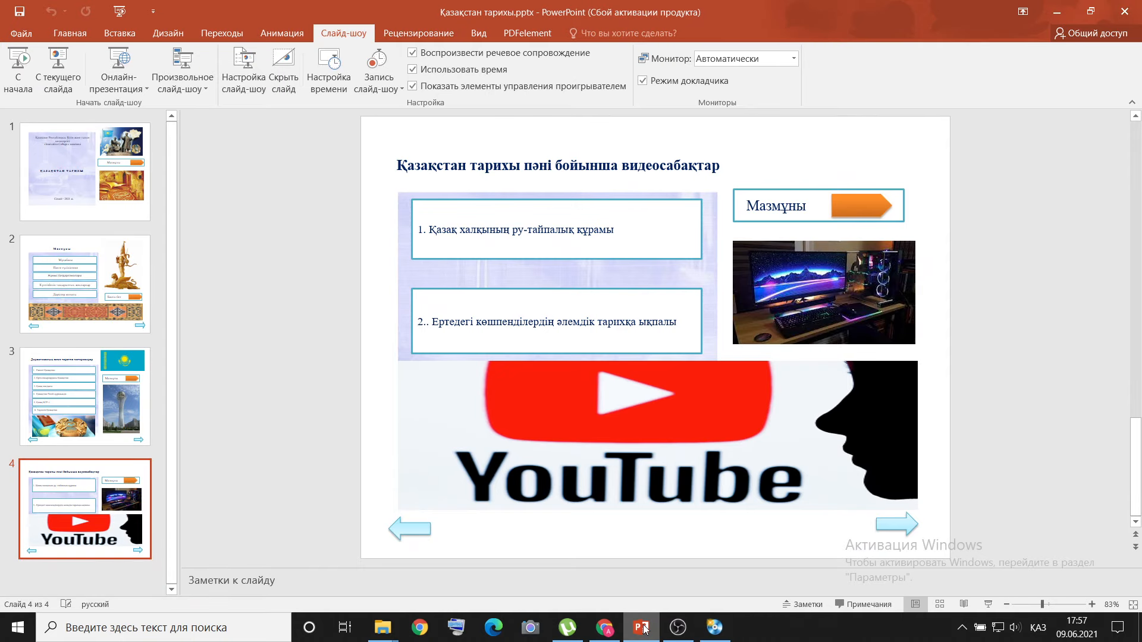
pyautogui.click(642, 628)
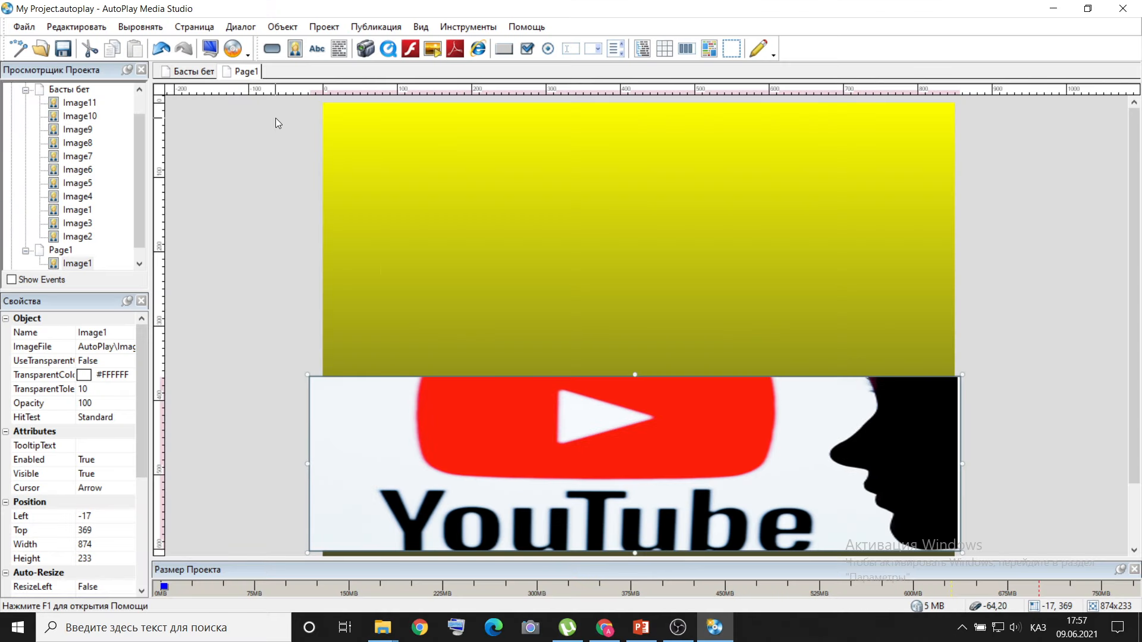
pyautogui.click(280, 27)
pyautogui.click(293, 58)
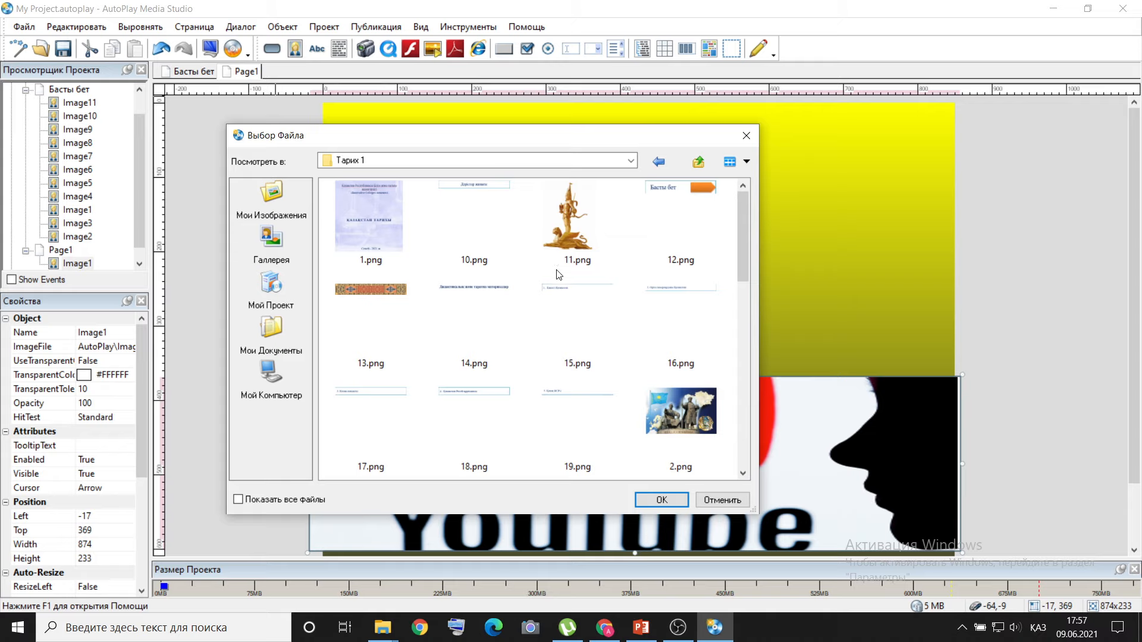
pyautogui.scroll(-5, 559, 271)
pyautogui.doubleClick(482, 251)
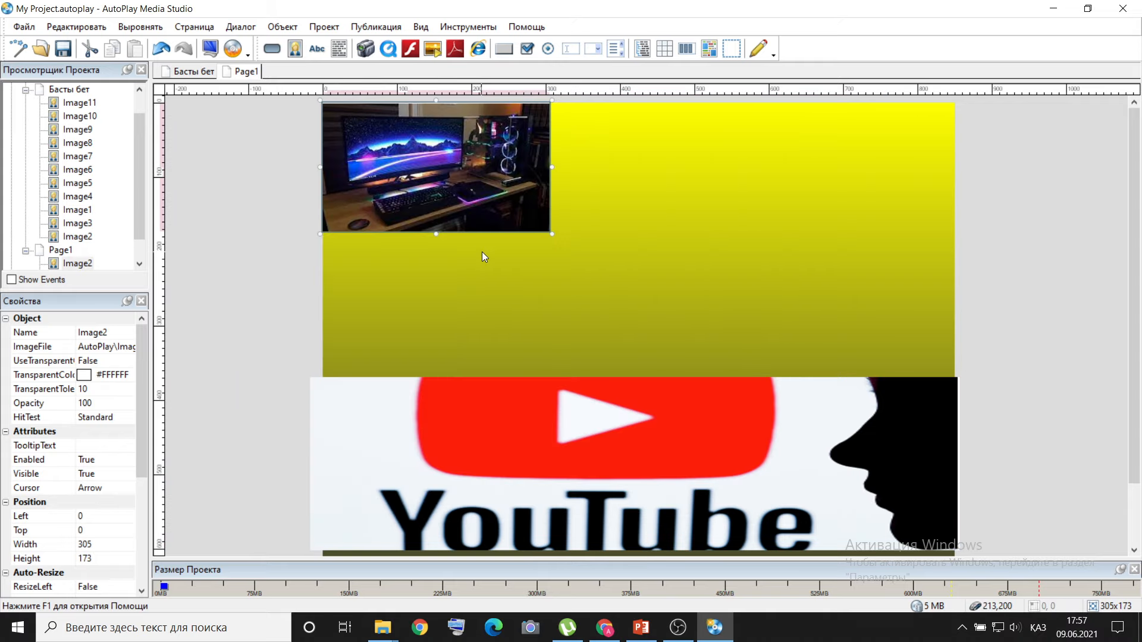
pyautogui.moveTo(447, 164); pyautogui.dragTo(850, 284)
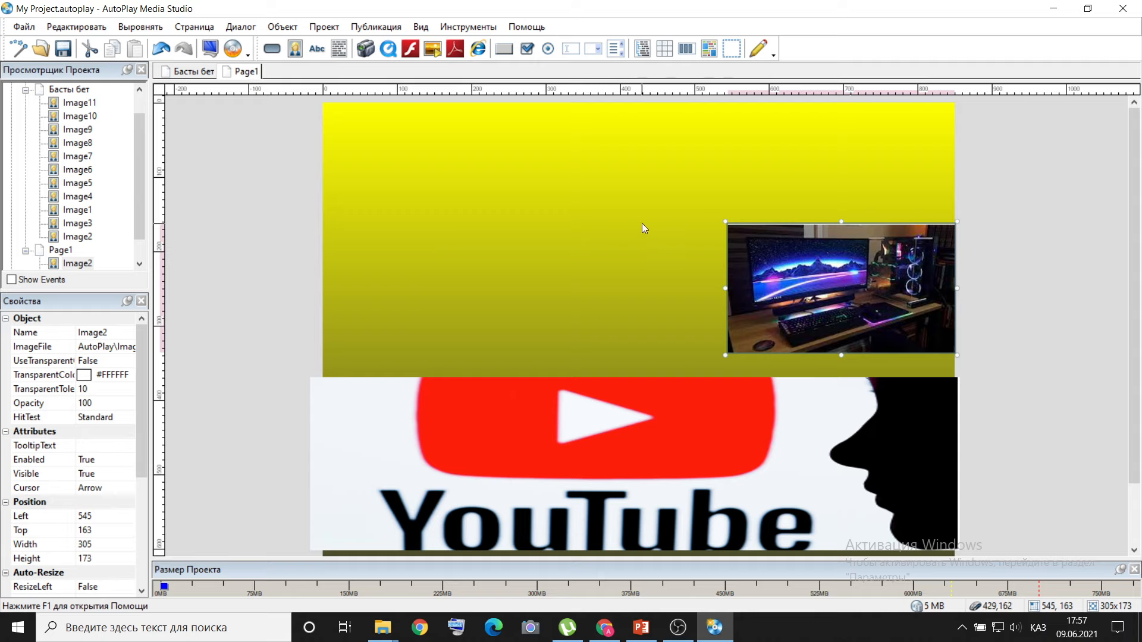